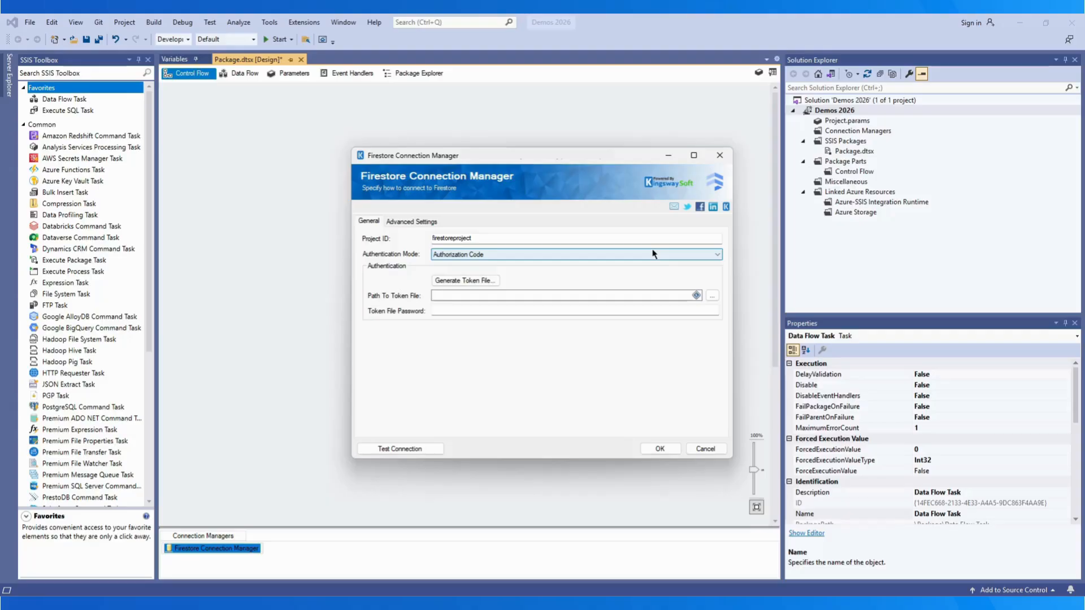
Step: Start generating an Authorization Code token file from the Firestore connection manager
{"action": "mouse_move", "coordinate": [696, 296]}
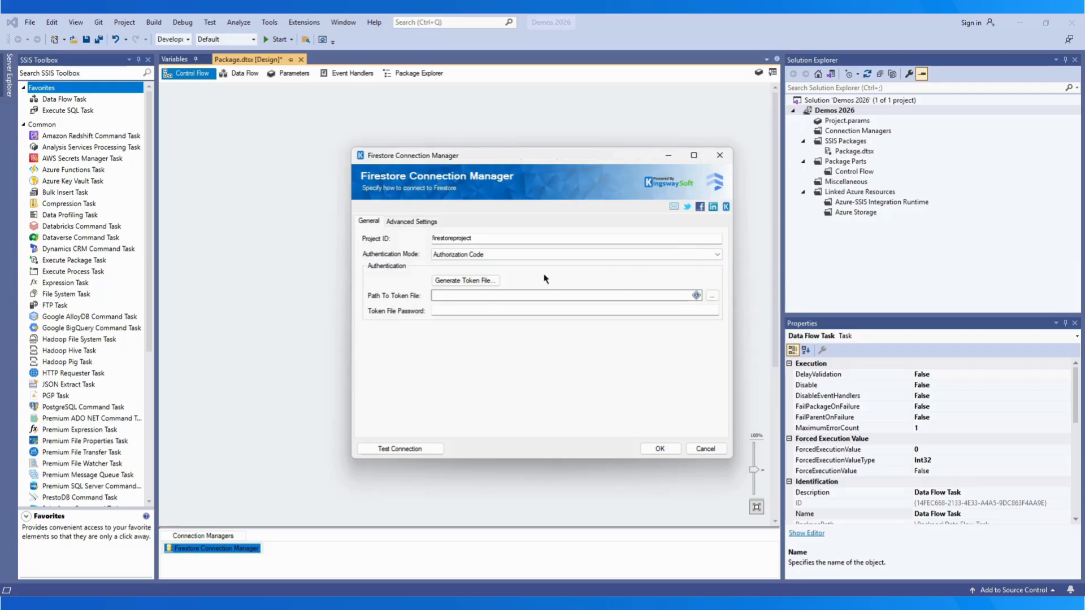
{"action": "left_click", "coordinate": [465, 281]}
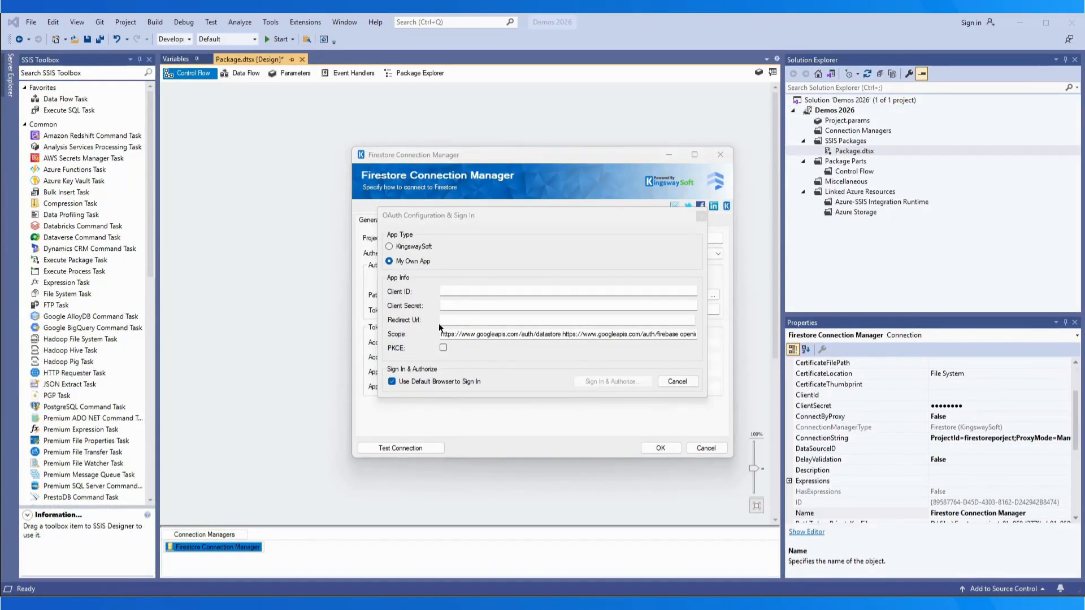
{"action": "left_click", "coordinate": [389, 247]}
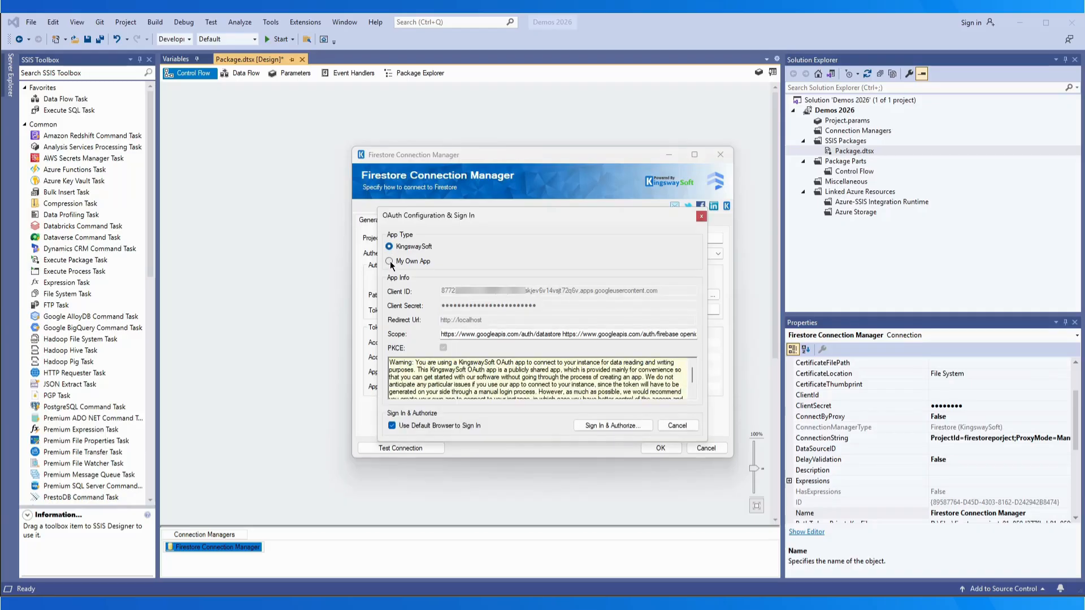
{"action": "left_click", "coordinate": [389, 262]}
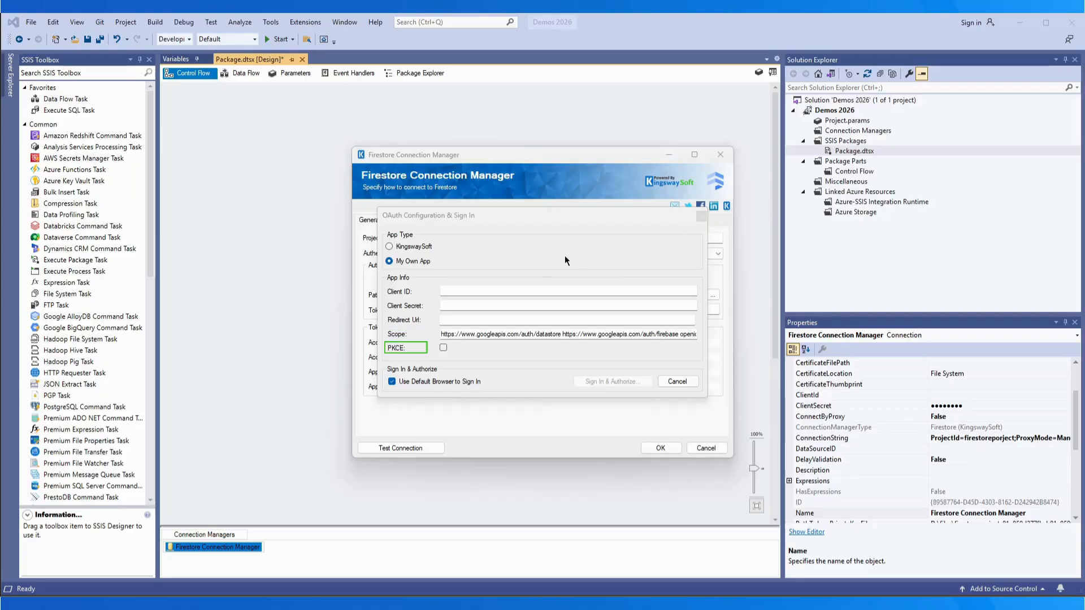
{"action": "left_click", "coordinate": [491, 289]}
{"action": "key", "text": "ctrl+v"}
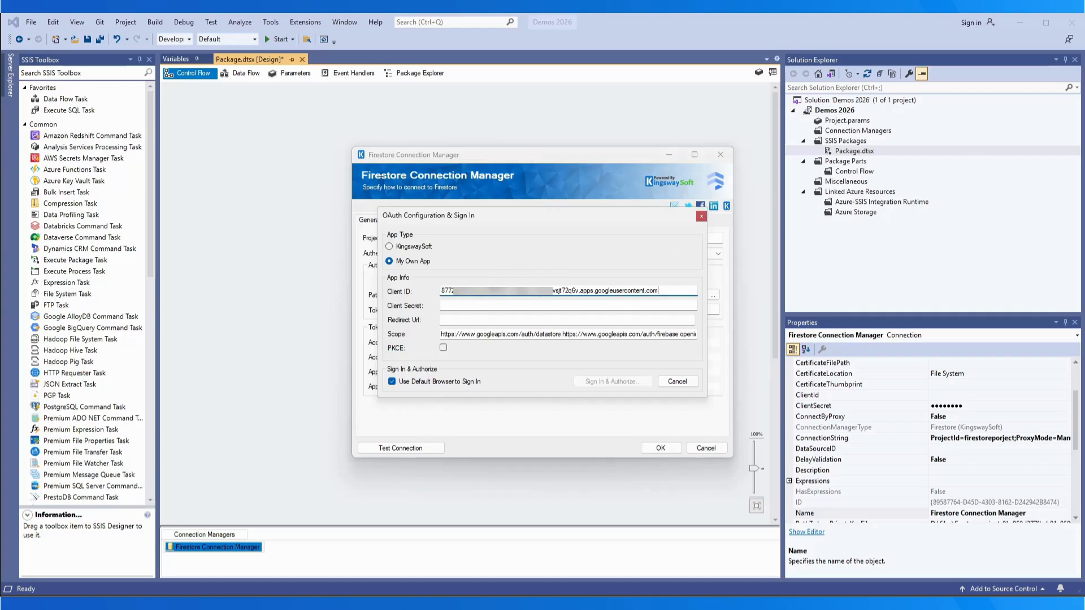
{"action": "key", "text": "alt+Tab"}
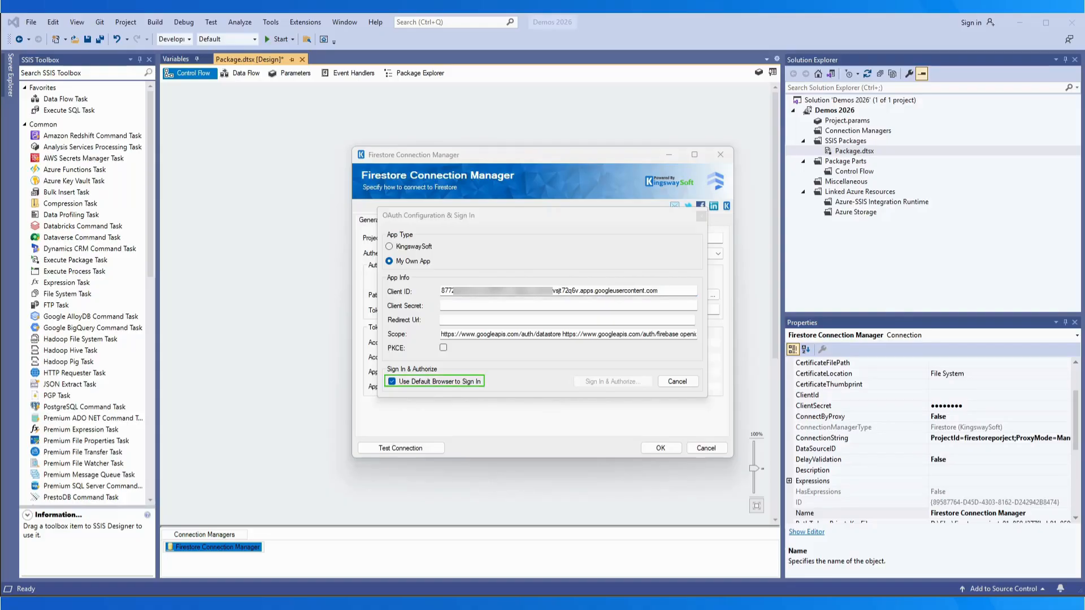
{"action": "left_click", "coordinate": [505, 307]}
{"action": "key", "text": "ctrl+v"}
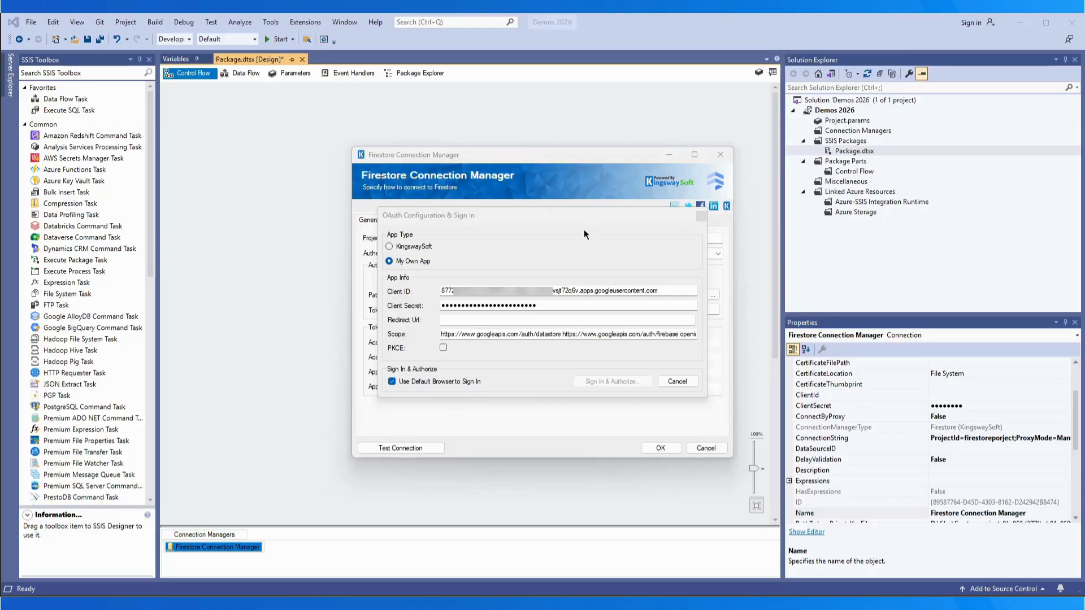
{"action": "left_click", "coordinate": [487, 319]}
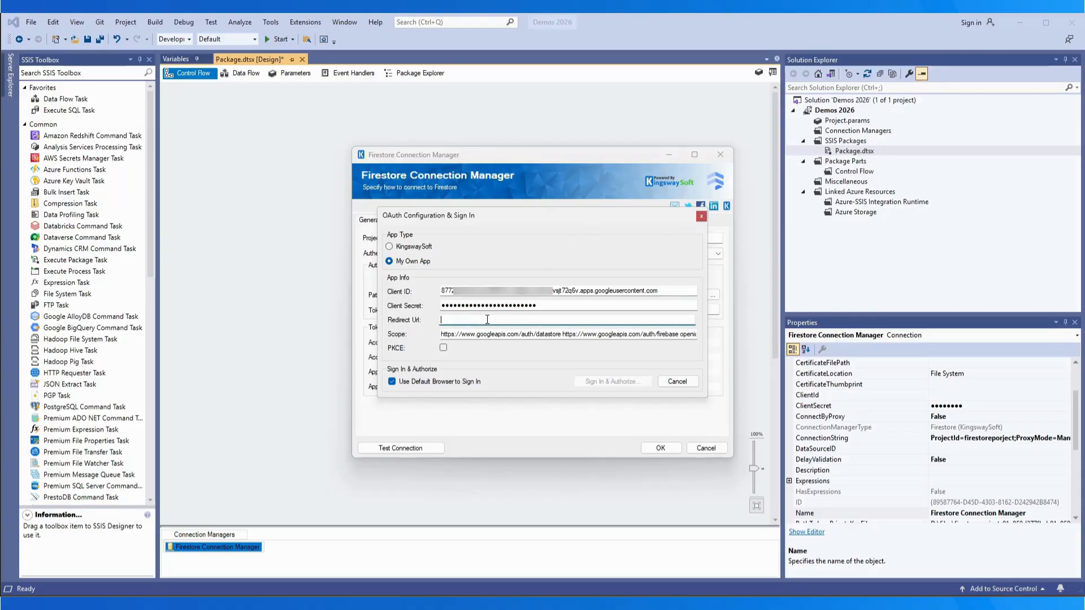
{"action": "type", "text": "http://localhost"}
Step: Sign in to Google with the account e-mail and password
{"action": "left_click", "coordinate": [607, 382]}
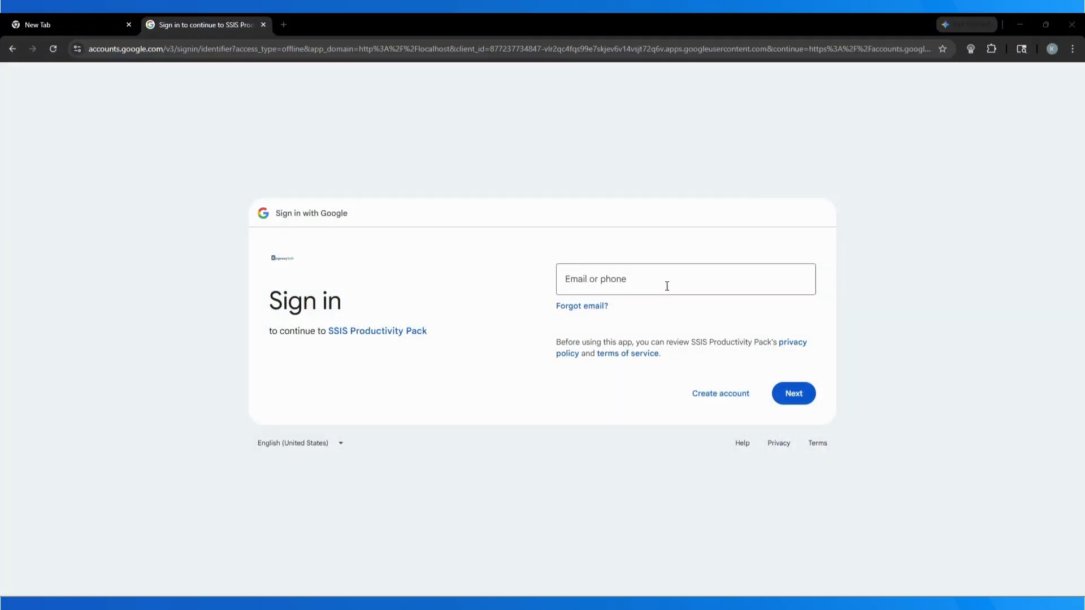
{"action": "key", "text": "ctrl+v"}
{"action": "left_click", "coordinate": [795, 394]}
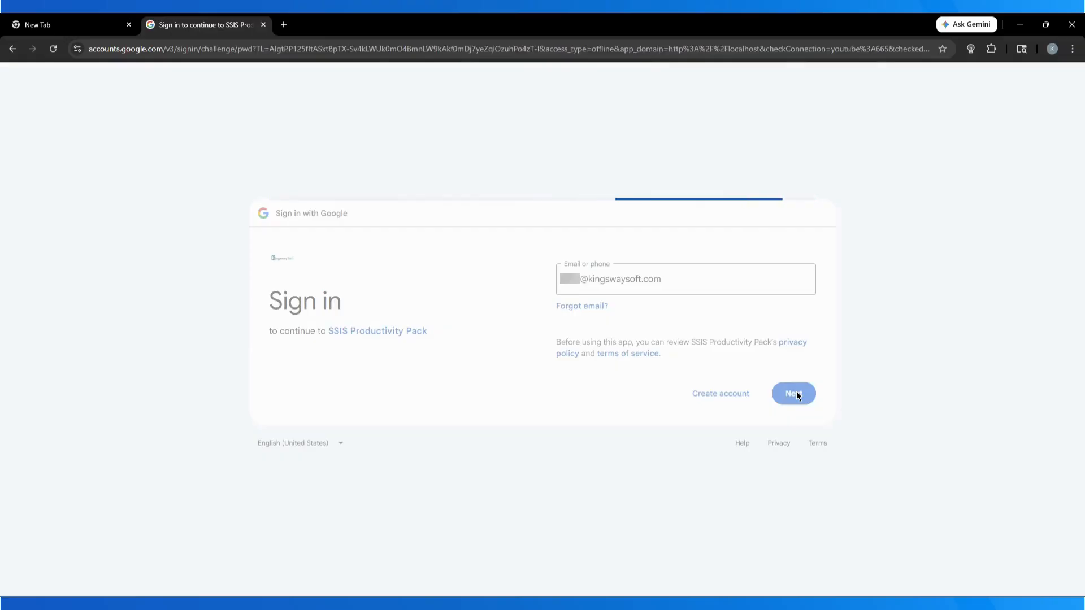
{"action": "left_click", "coordinate": [665, 288]}
{"action": "key", "text": "ctrl+v"}
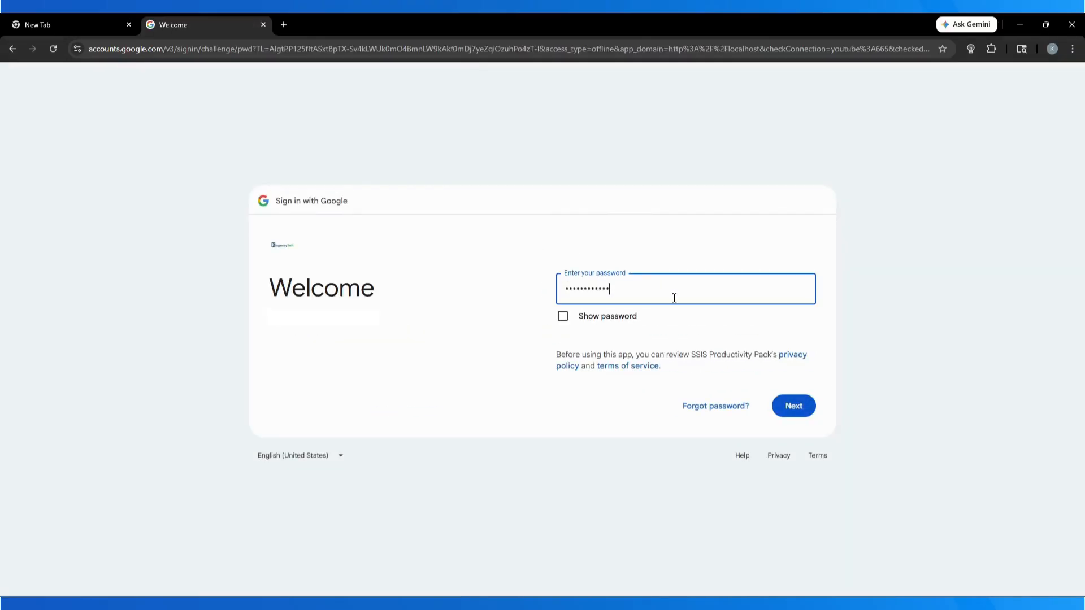
{"action": "left_click", "coordinate": [794, 406]}
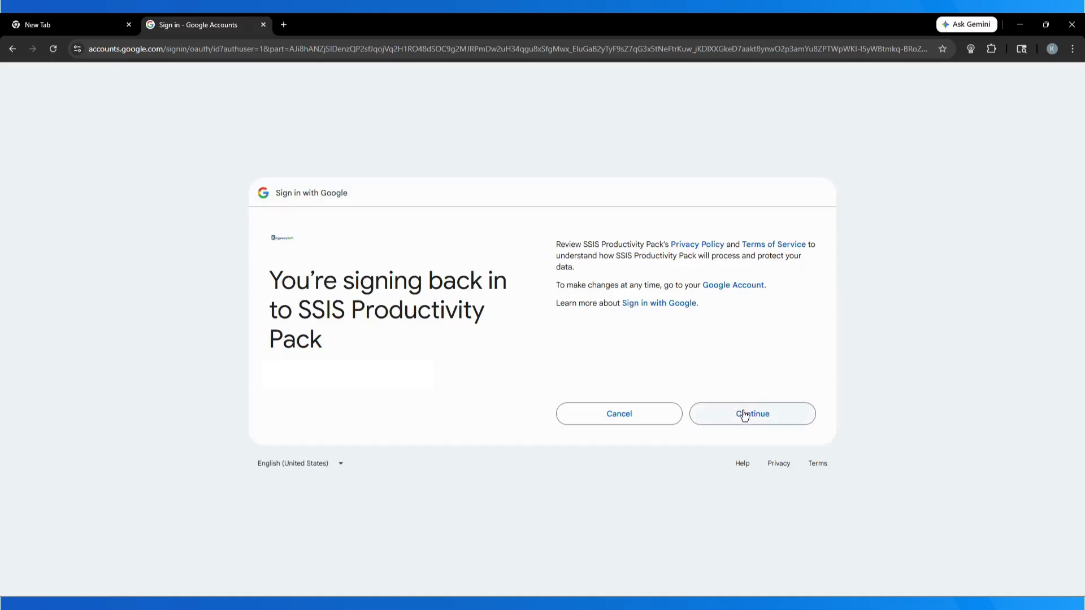
Step: Confirm sign-in, grant SSIS Productivity Pack access, and select the localhost redirect address
{"action": "left_click", "coordinate": [750, 413]}
{"action": "left_click", "coordinate": [754, 470]}
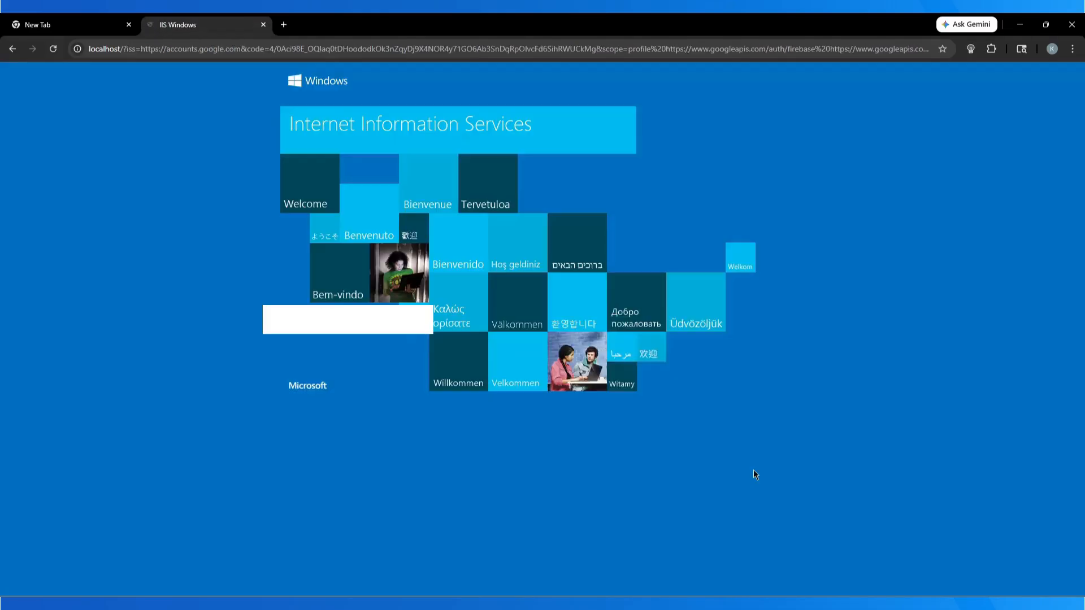
{"action": "left_click", "coordinate": [590, 41]}
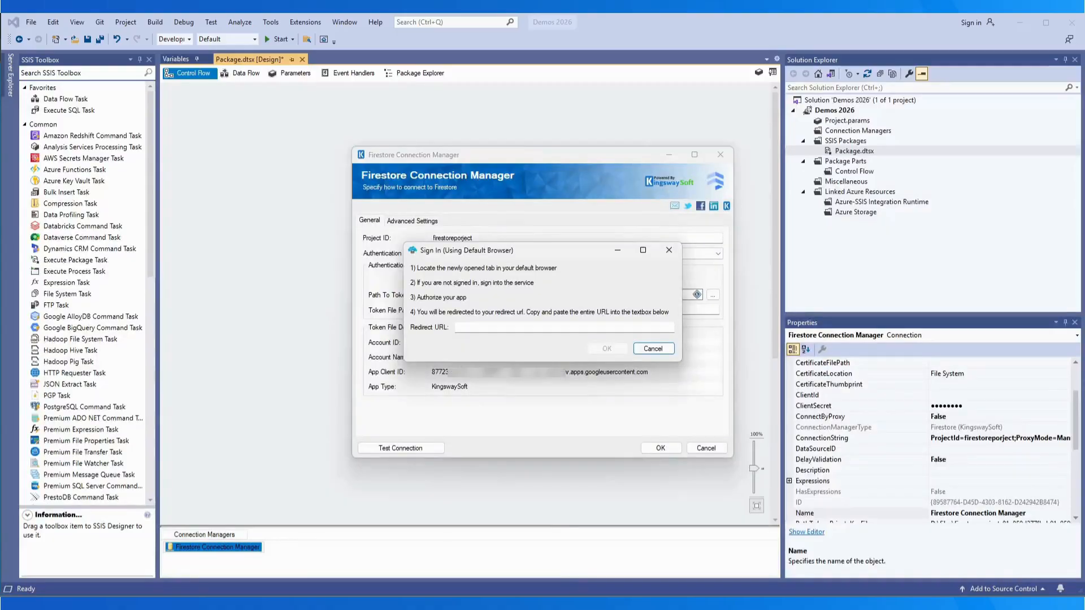
Step: Submit the redirect URL, set a token file password, and save the tokens to Tokens.tok
{"action": "left_click", "coordinate": [491, 325]}
{"action": "key", "text": "ctrl+v"}
{"action": "left_click", "coordinate": [606, 348]}
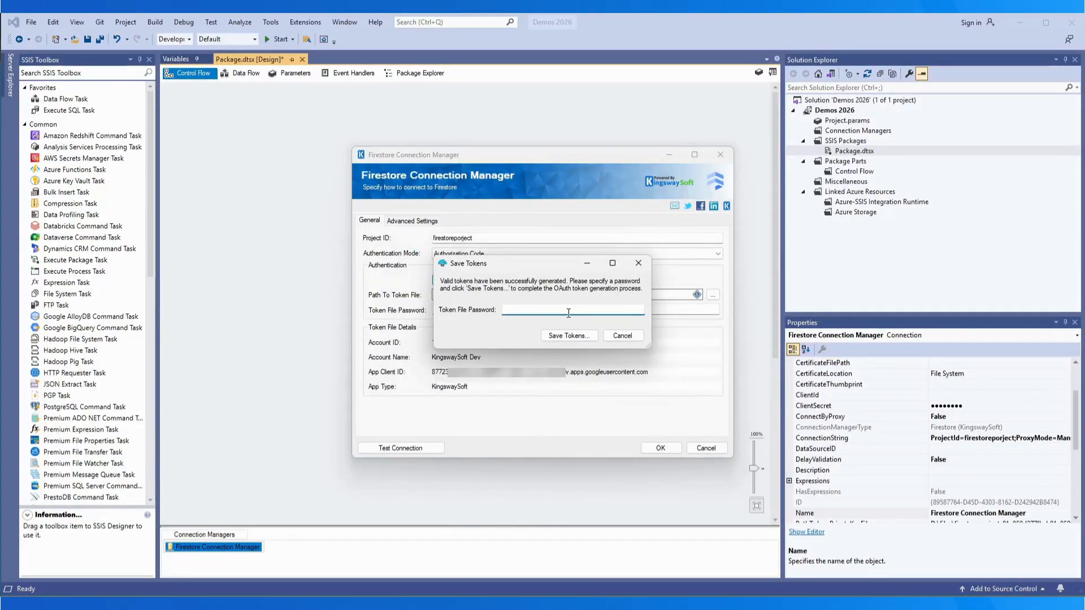
{"action": "type", "text": "12345"}
{"action": "left_click", "coordinate": [568, 336]}
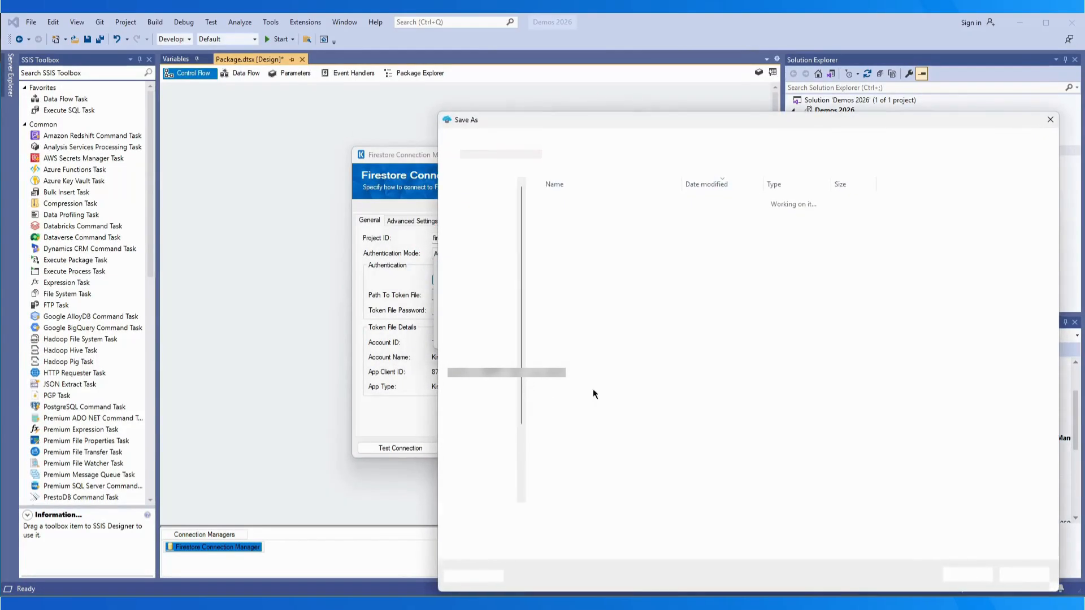
{"action": "left_click", "coordinate": [967, 574]}
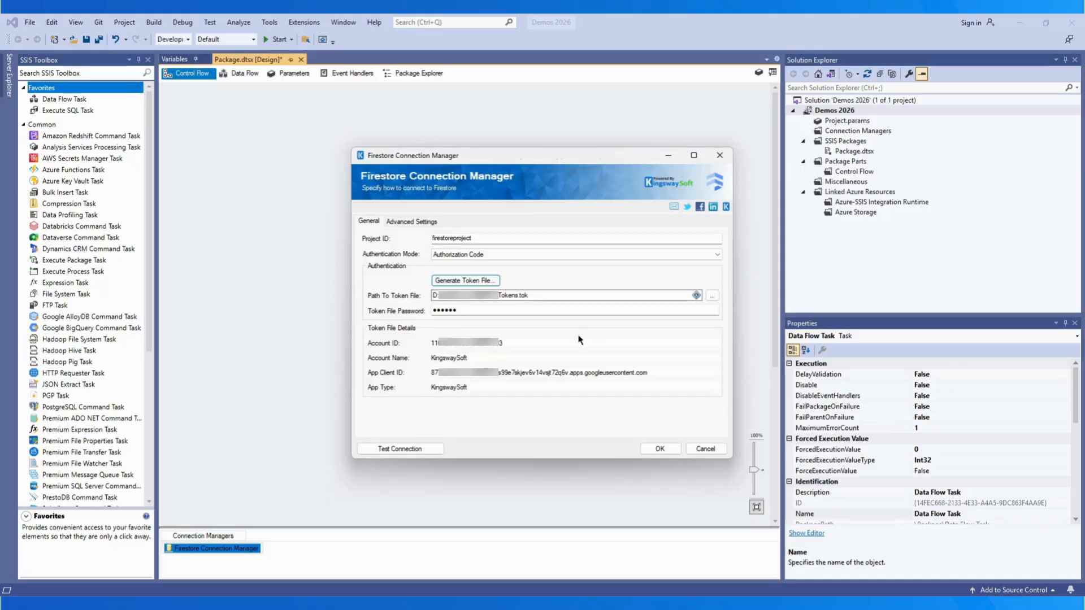
Step: Use Service Account authentication, trying P12/File System before settling on JSON key type, and browse for the key
{"action": "left_click", "coordinate": [620, 255]}
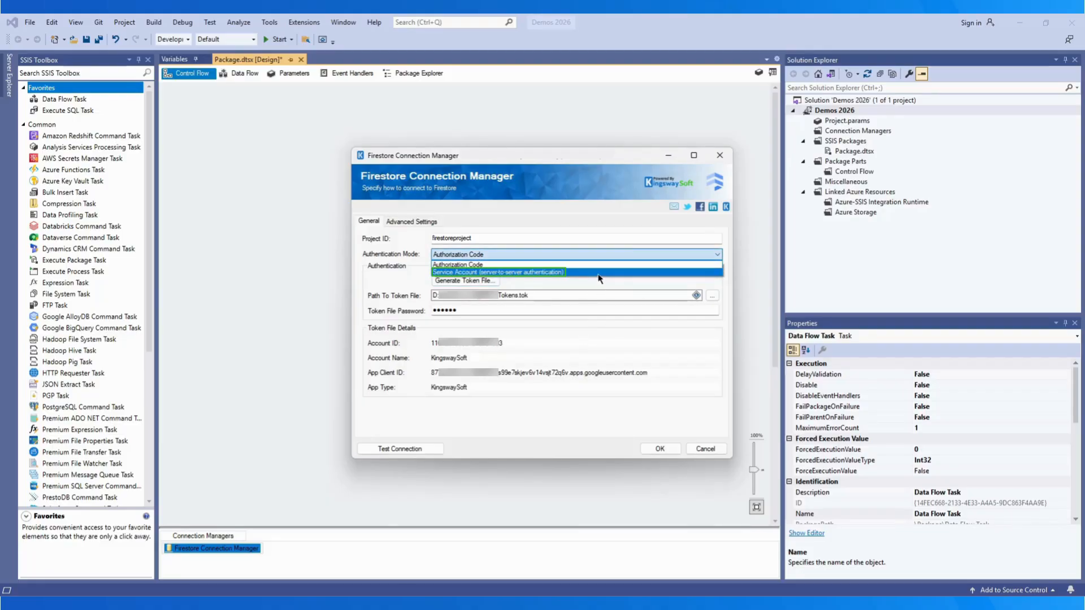
{"action": "left_click", "coordinate": [598, 274]}
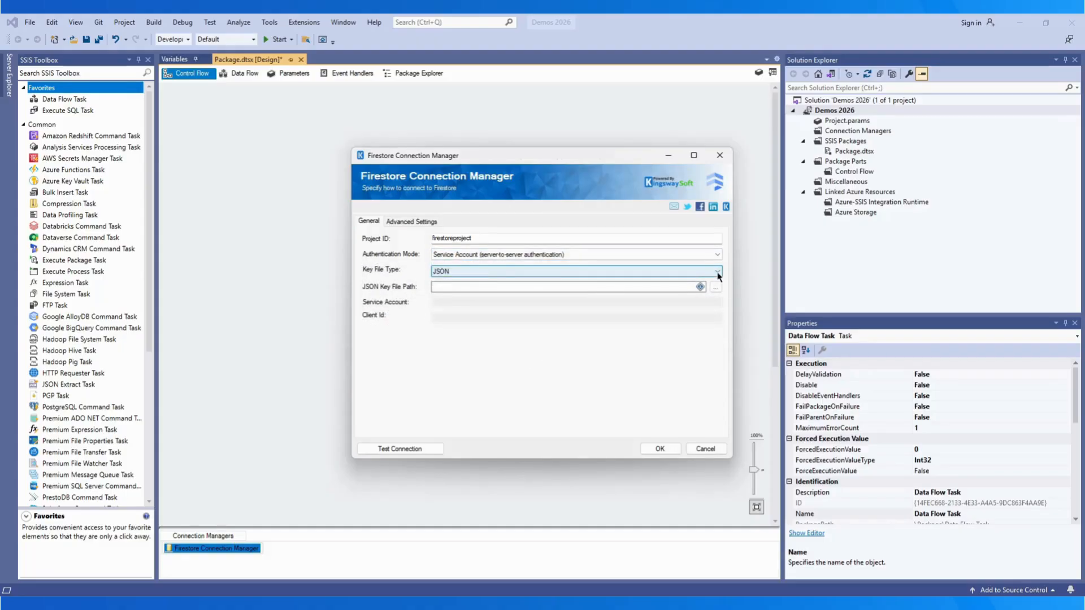
{"action": "left_click", "coordinate": [718, 271]}
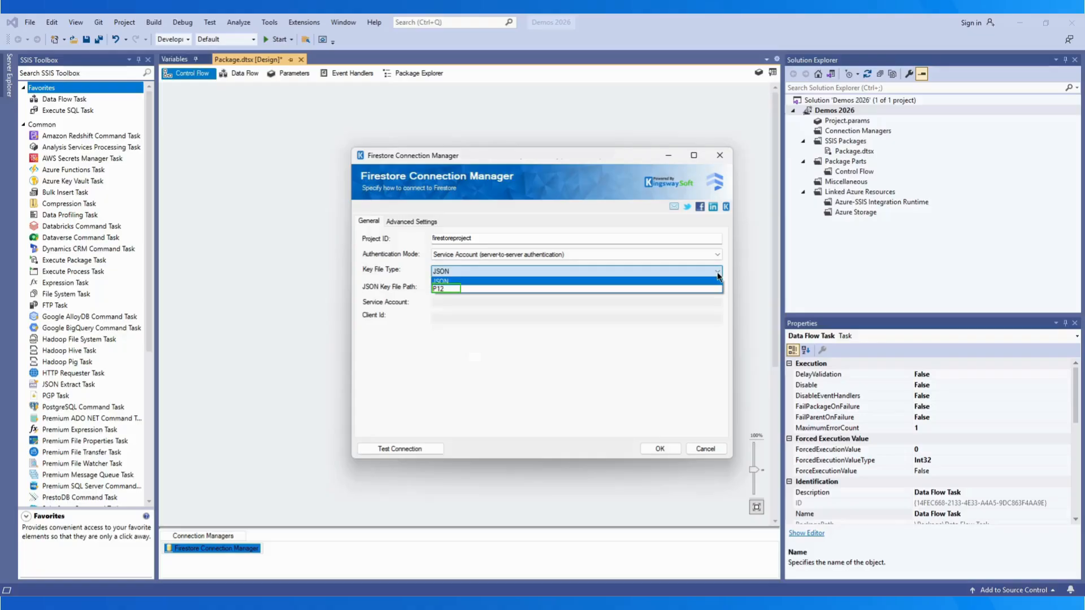
{"action": "left_click", "coordinate": [699, 288]}
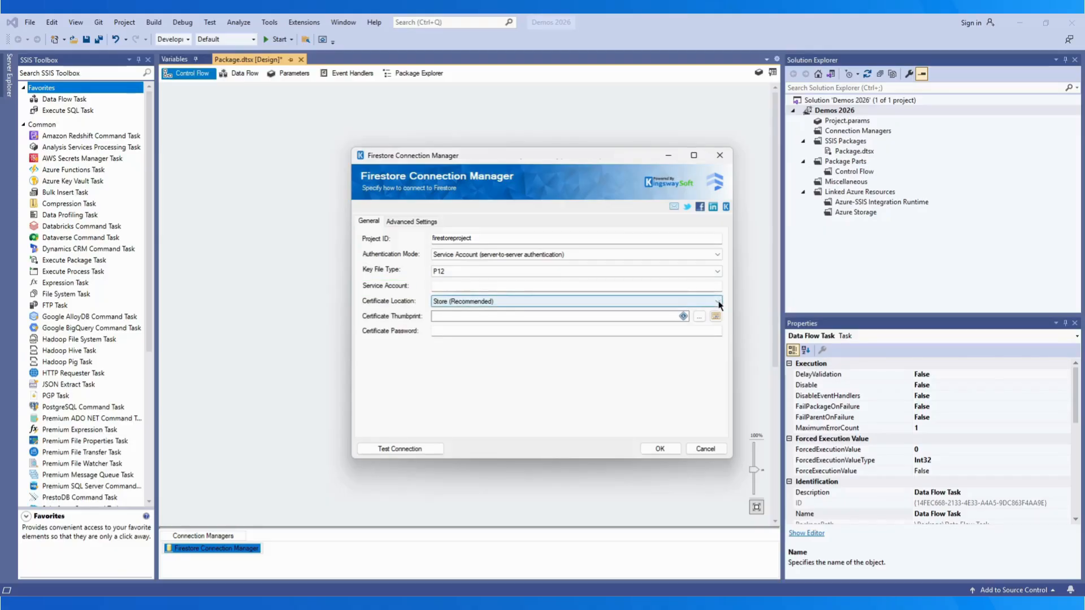
{"action": "left_click", "coordinate": [717, 302]}
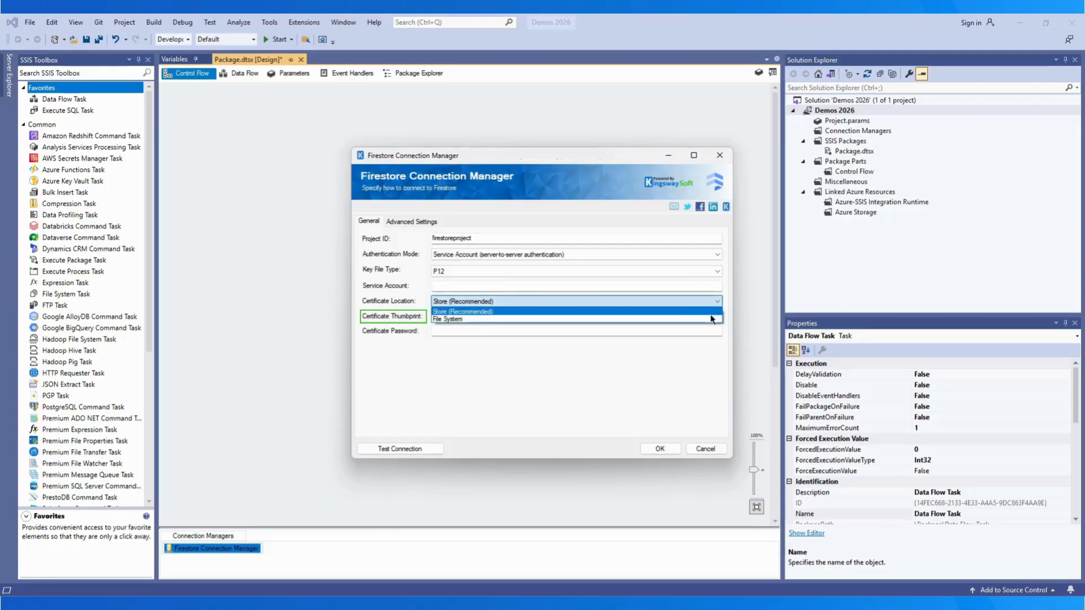
{"action": "left_click", "coordinate": [711, 320]}
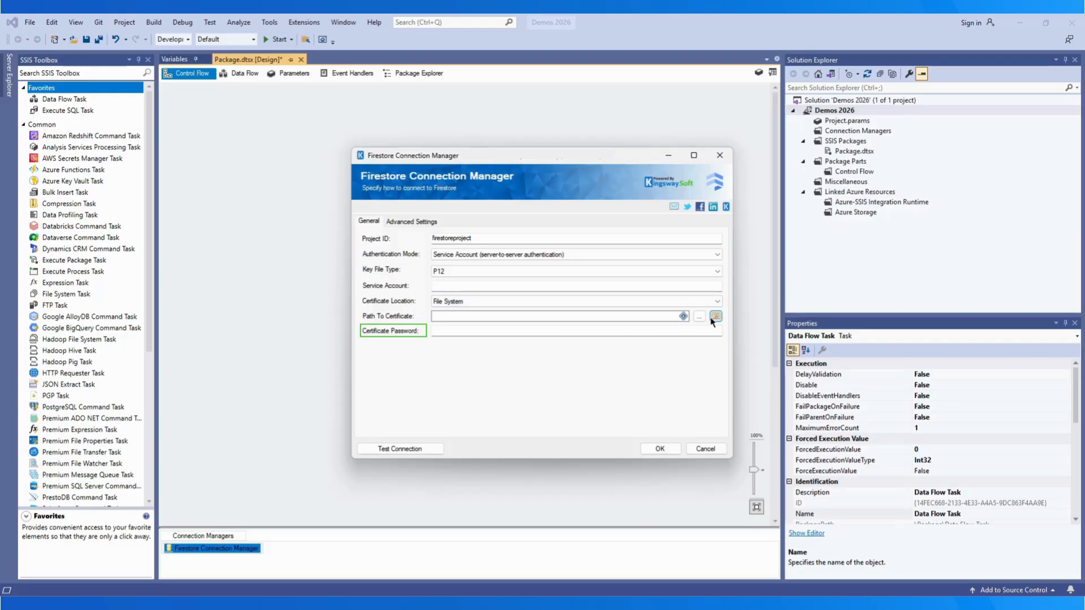
{"action": "left_click", "coordinate": [718, 272]}
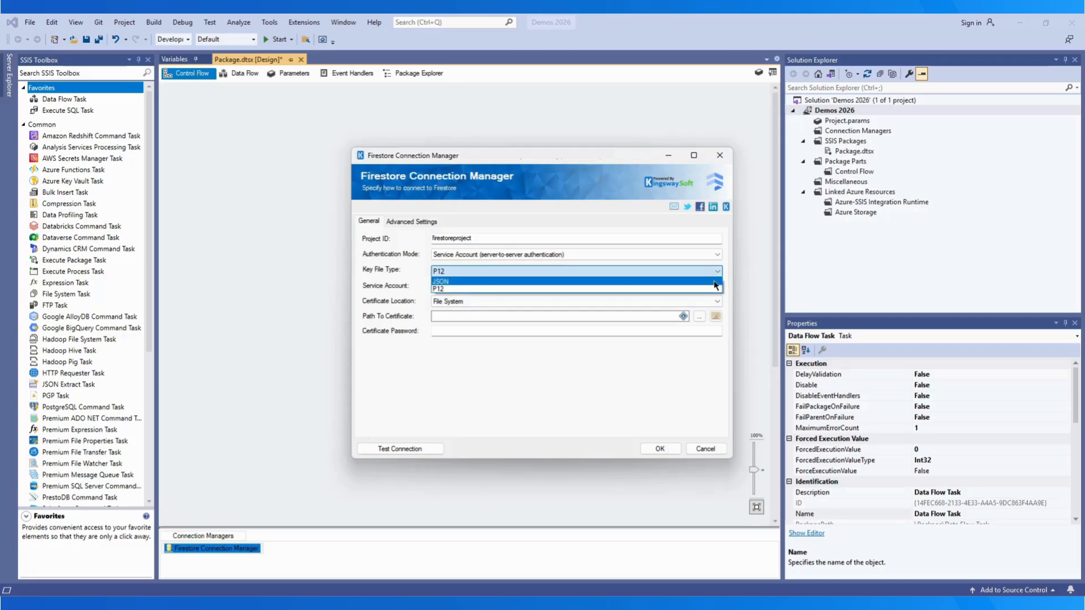
{"action": "left_click", "coordinate": [715, 281]}
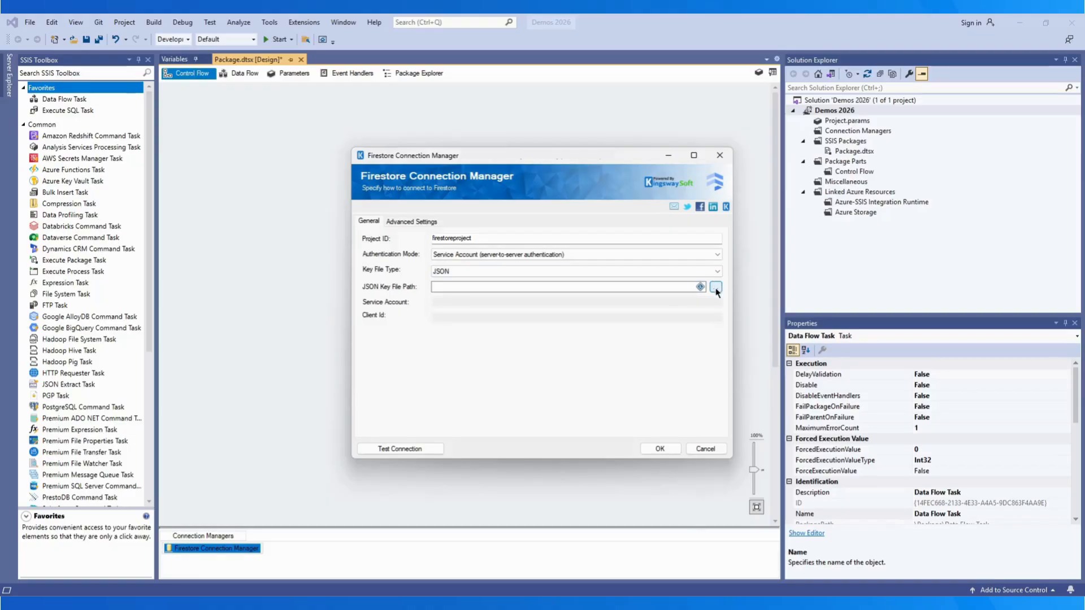
{"action": "left_click", "coordinate": [715, 288]}
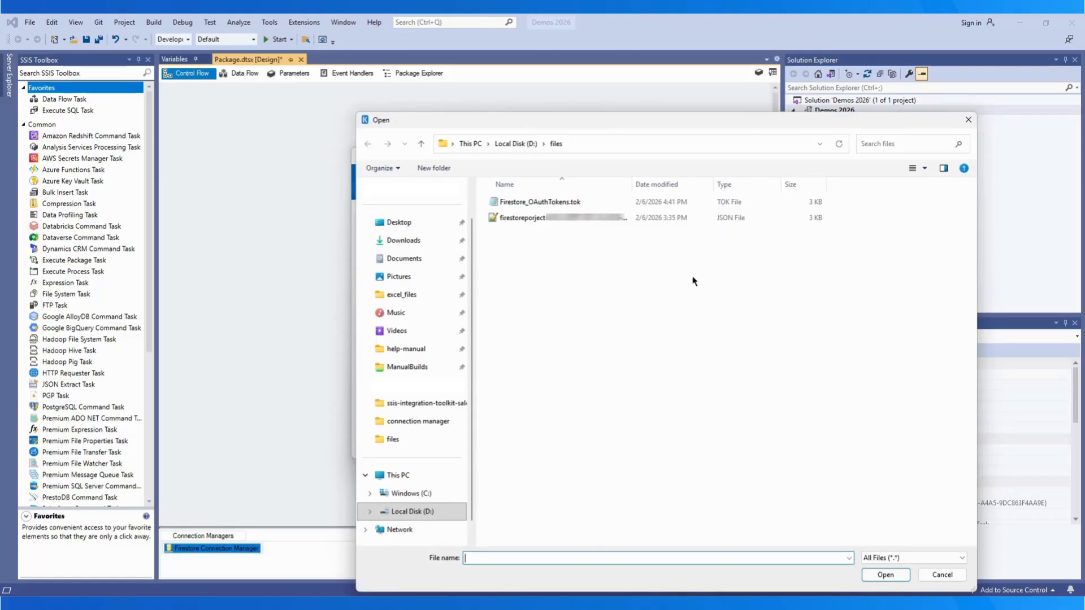
Step: Select the project's JSON key file and show the Advanced Settings
{"action": "left_click", "coordinate": [571, 224]}
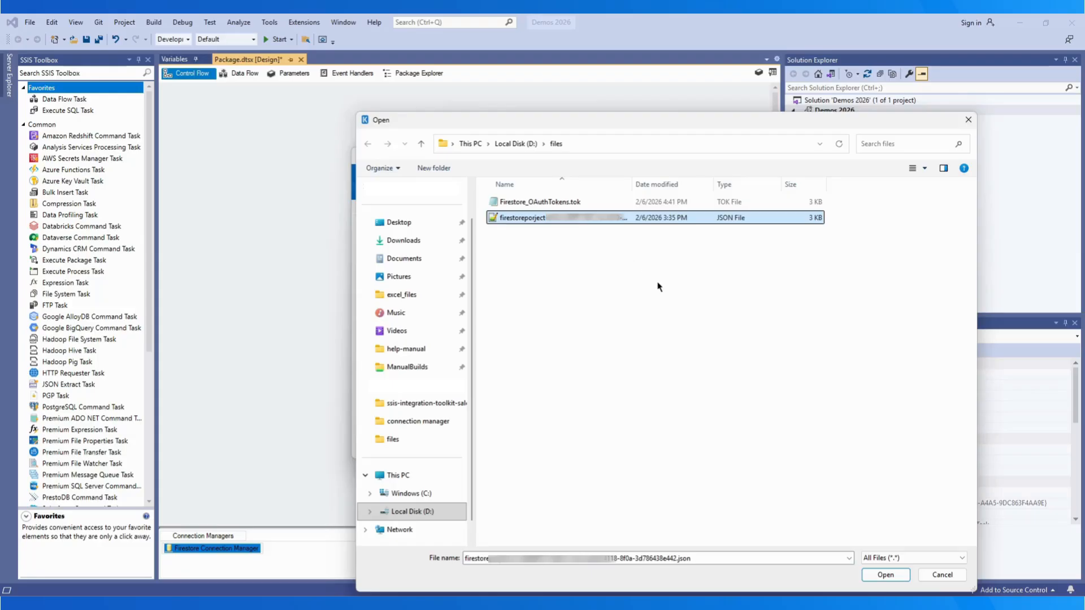
{"action": "left_click", "coordinate": [885, 575]}
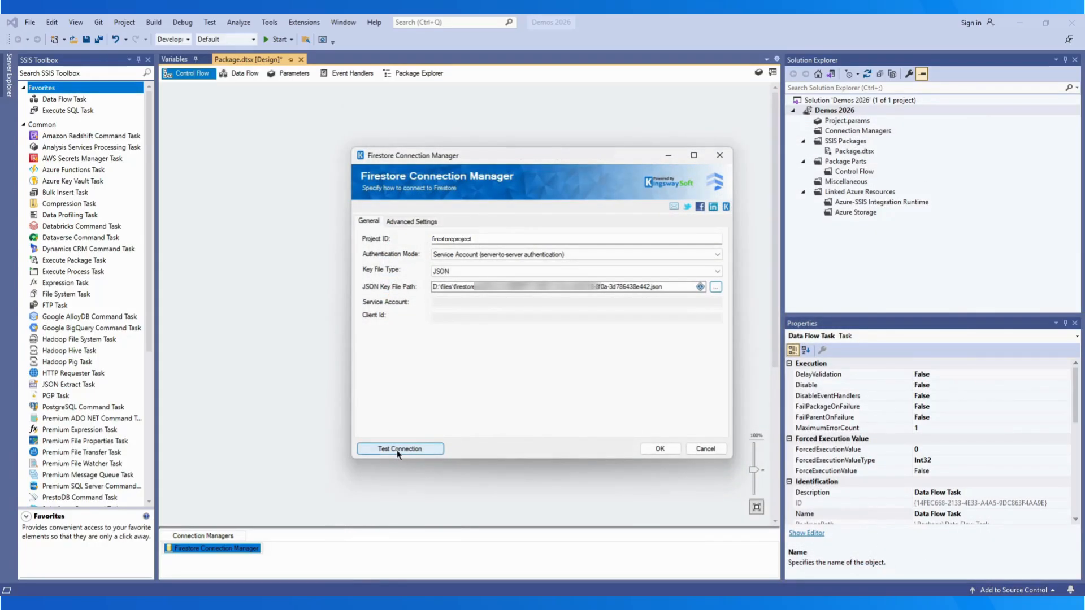
{"action": "left_click", "coordinate": [409, 223]}
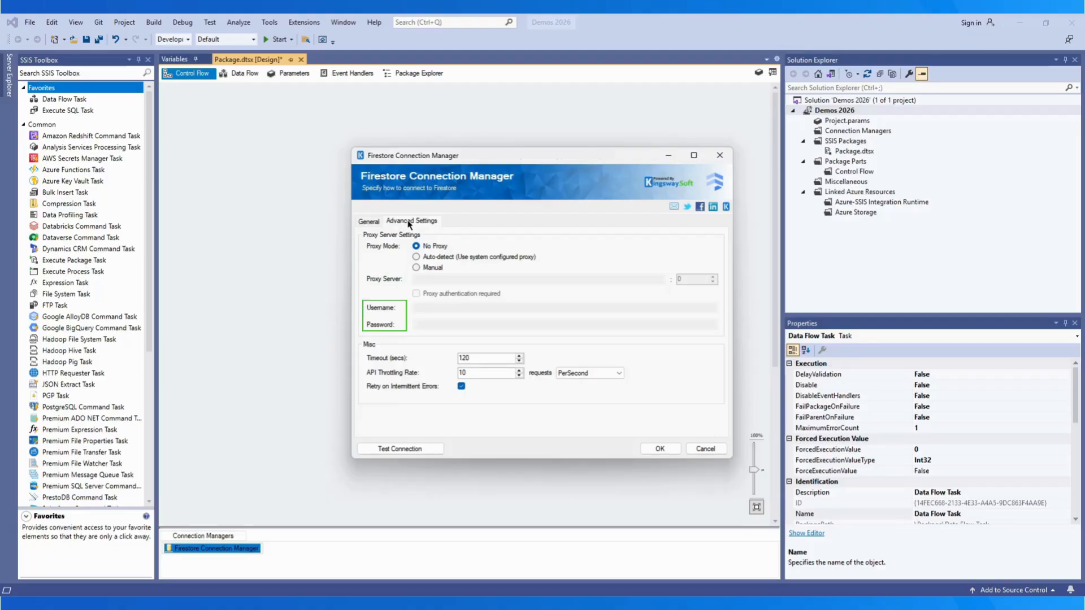
Step: Set the proxy mode to Manual with proxy authentication required
{"action": "left_click", "coordinate": [417, 258]}
{"action": "left_click", "coordinate": [417, 267]}
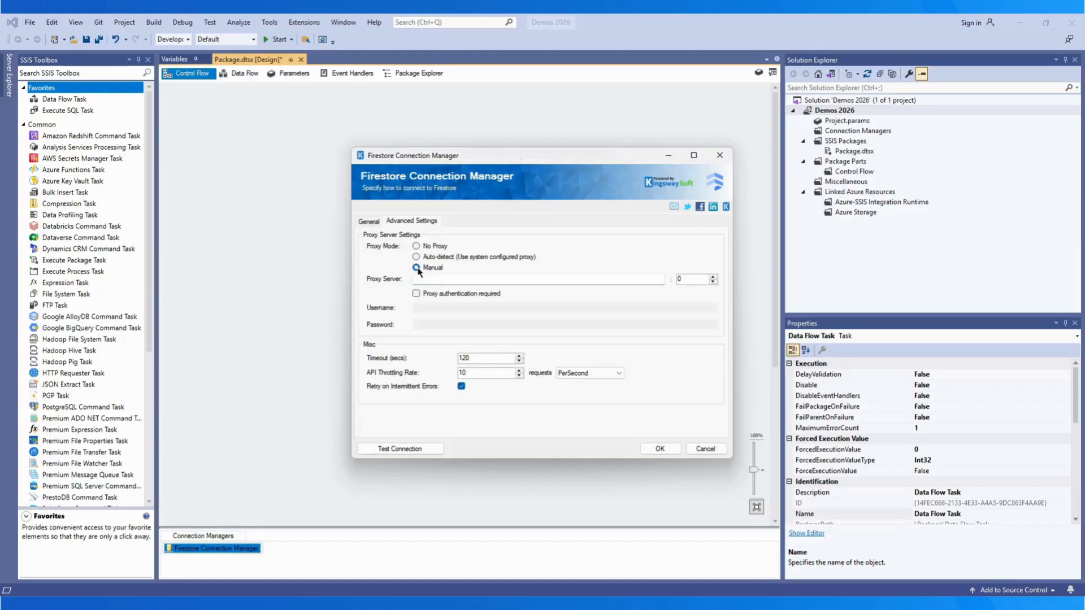
{"action": "left_click", "coordinate": [418, 269]}
{"action": "left_click", "coordinate": [417, 294]}
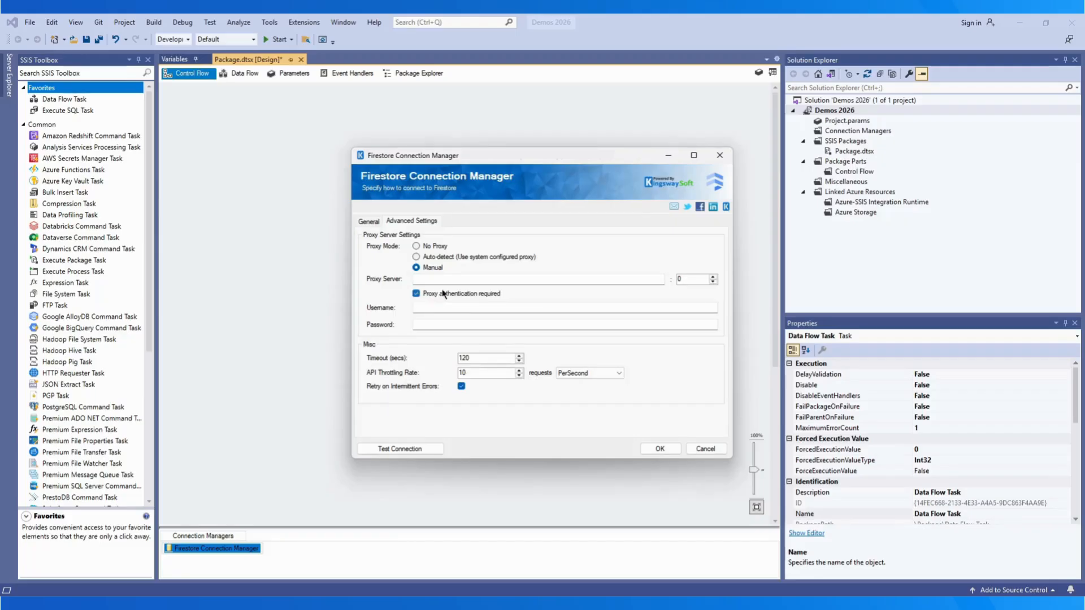
Step: Keep throttling at PerSecond and test the Firestore connection successfully
{"action": "left_click", "coordinate": [616, 374]}
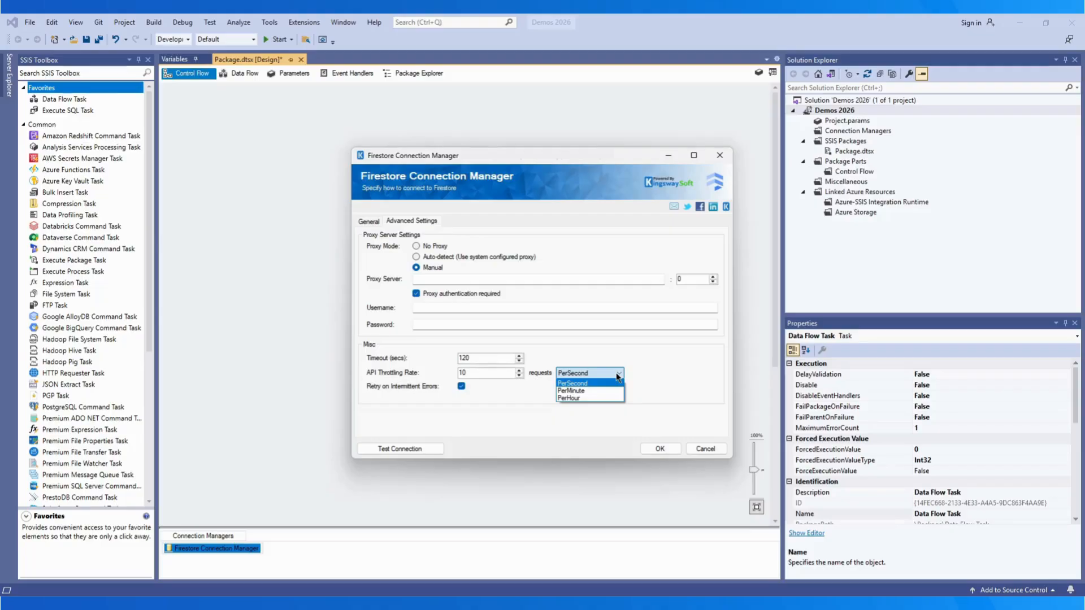
{"action": "left_click", "coordinate": [617, 375]}
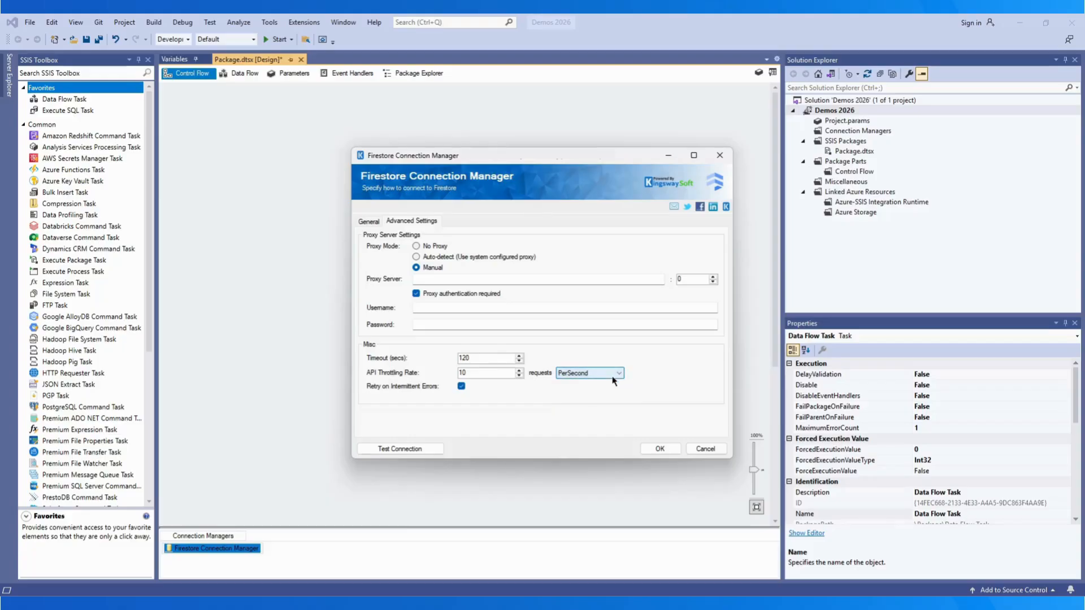
{"action": "left_click", "coordinate": [421, 450]}
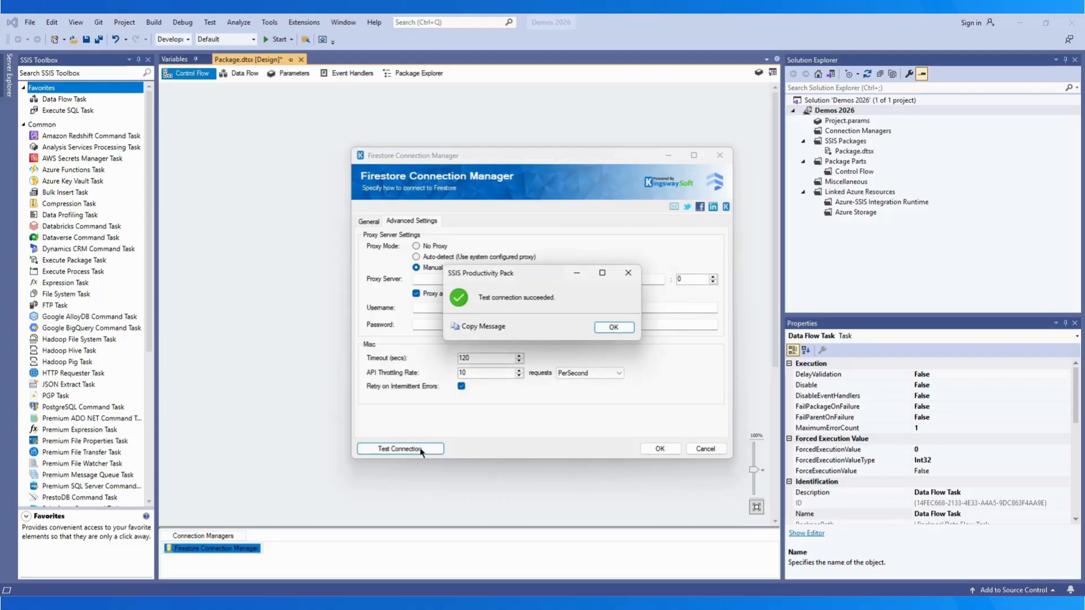
{"action": "left_click", "coordinate": [611, 328]}
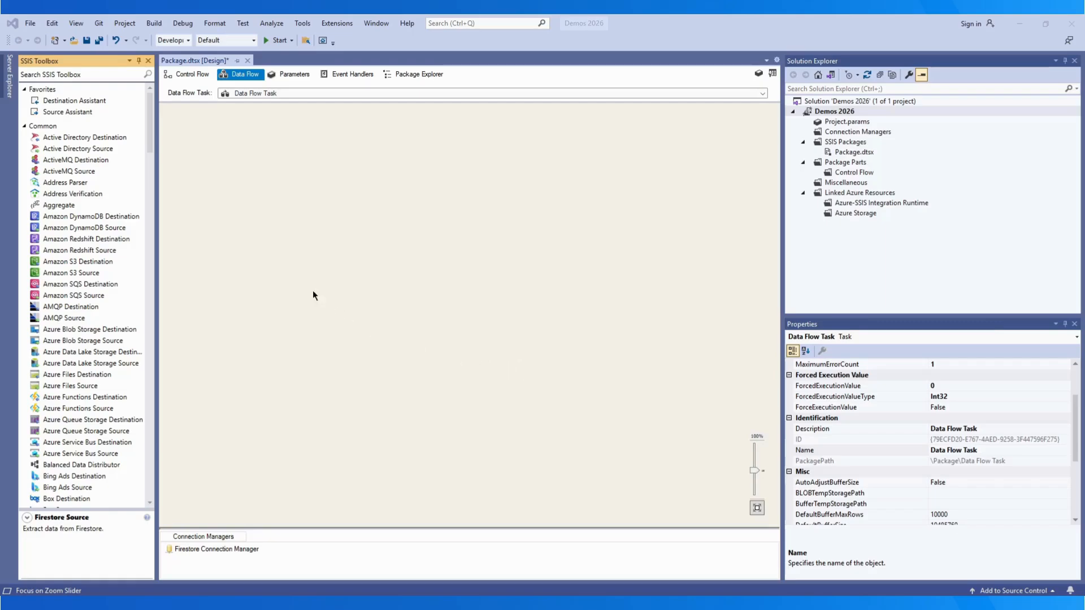
Step: Add a Firestore Source to the data flow and open its editor
{"action": "left_click_drag", "start_coordinate": [151, 127], "coordinate": [167, 231]}
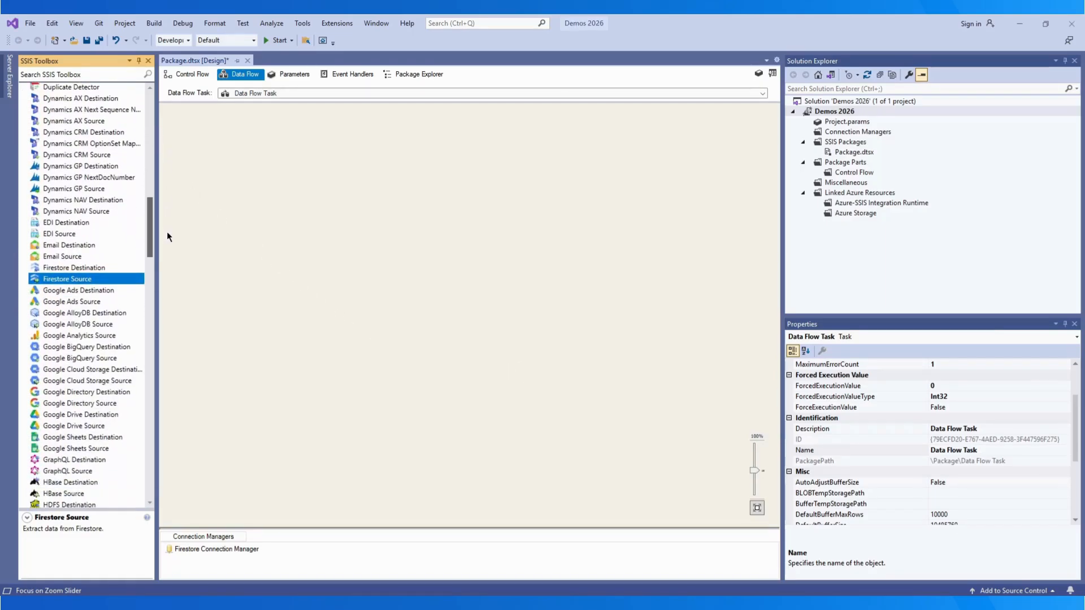
{"action": "double_click", "coordinate": [68, 280]}
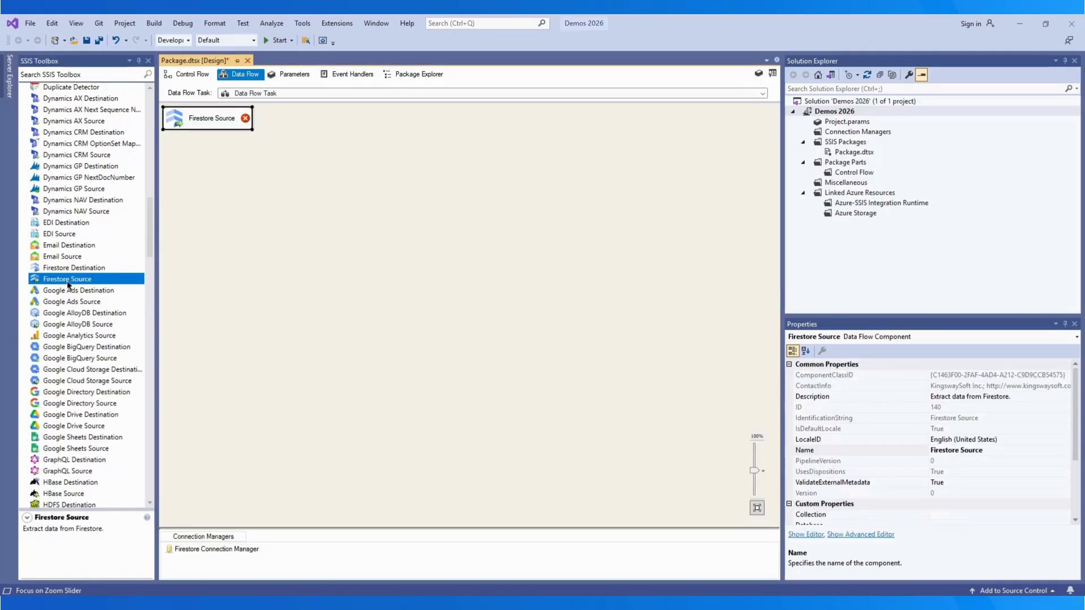
{"action": "double_click", "coordinate": [216, 124]}
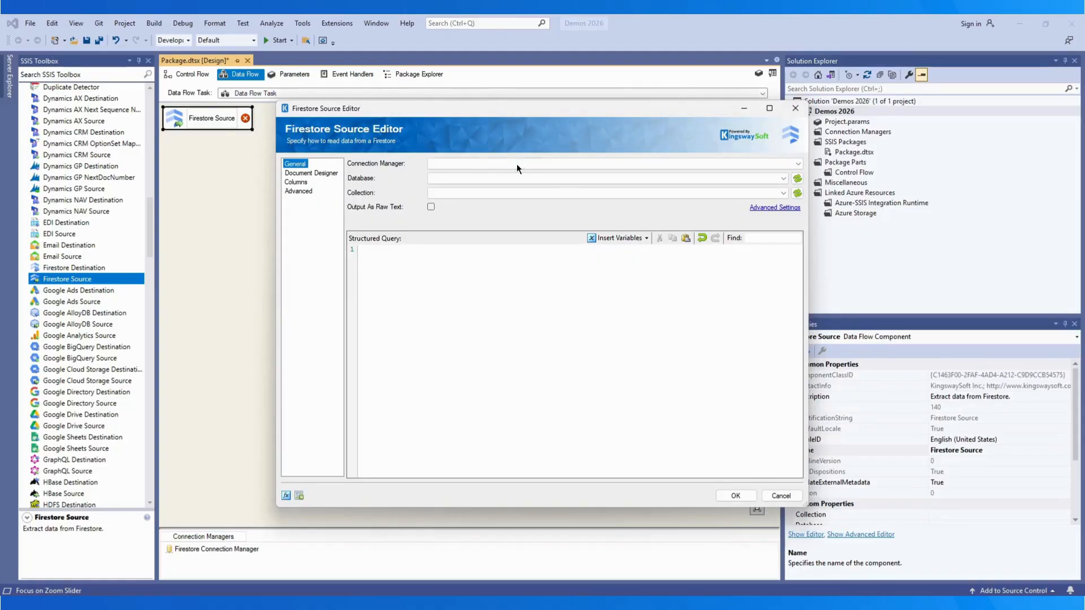
Step: Point the source at the Firestore Connection Manager, the project's database and the contacts collection
{"action": "left_click", "coordinate": [572, 164]}
{"action": "left_click", "coordinate": [566, 174]}
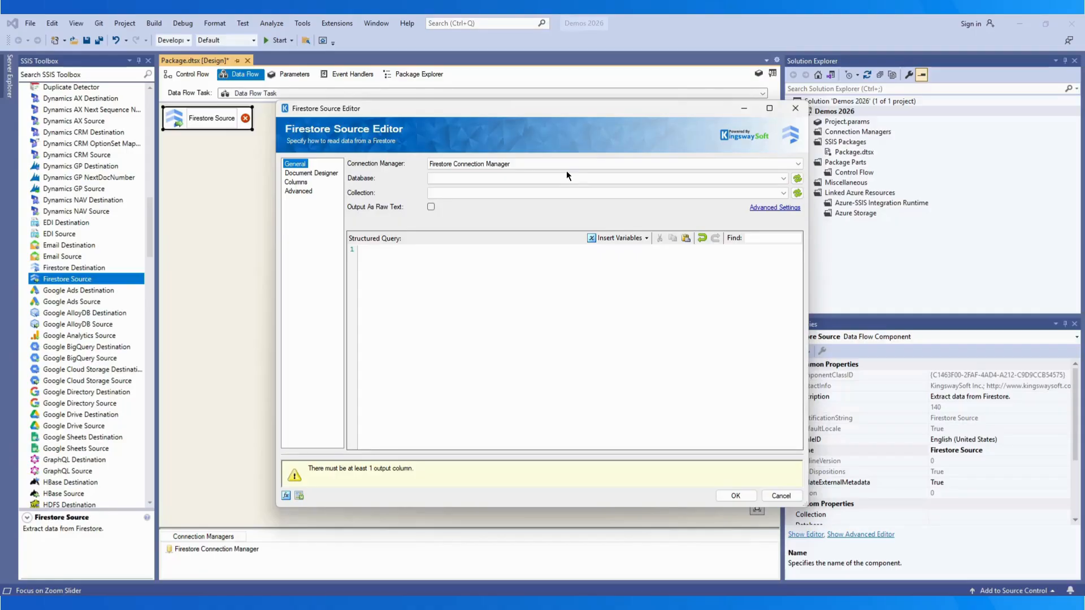
{"action": "left_click", "coordinate": [568, 176]}
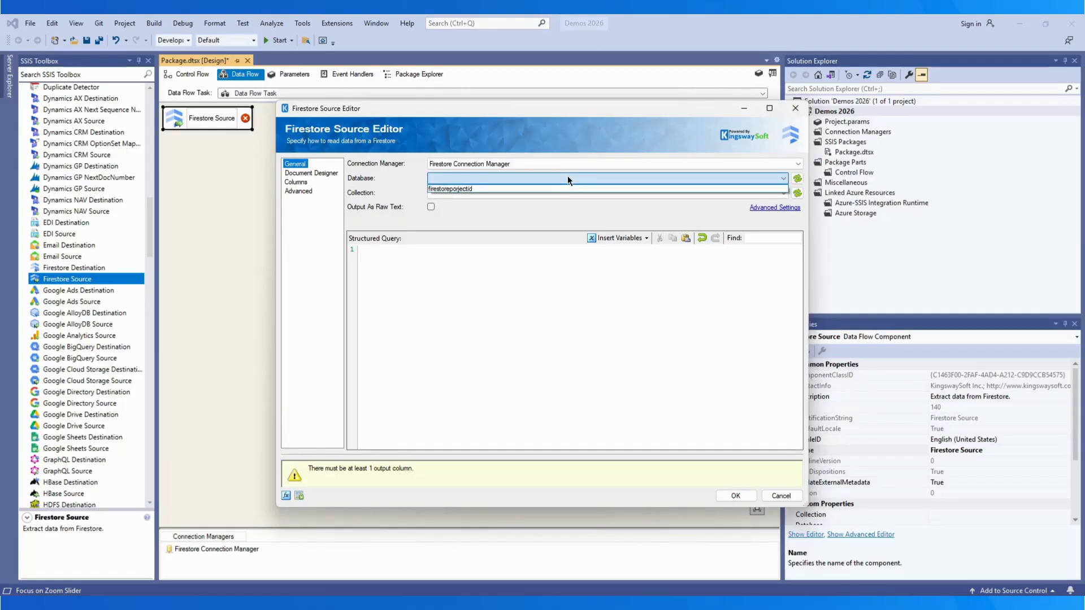
{"action": "left_click", "coordinate": [566, 186]}
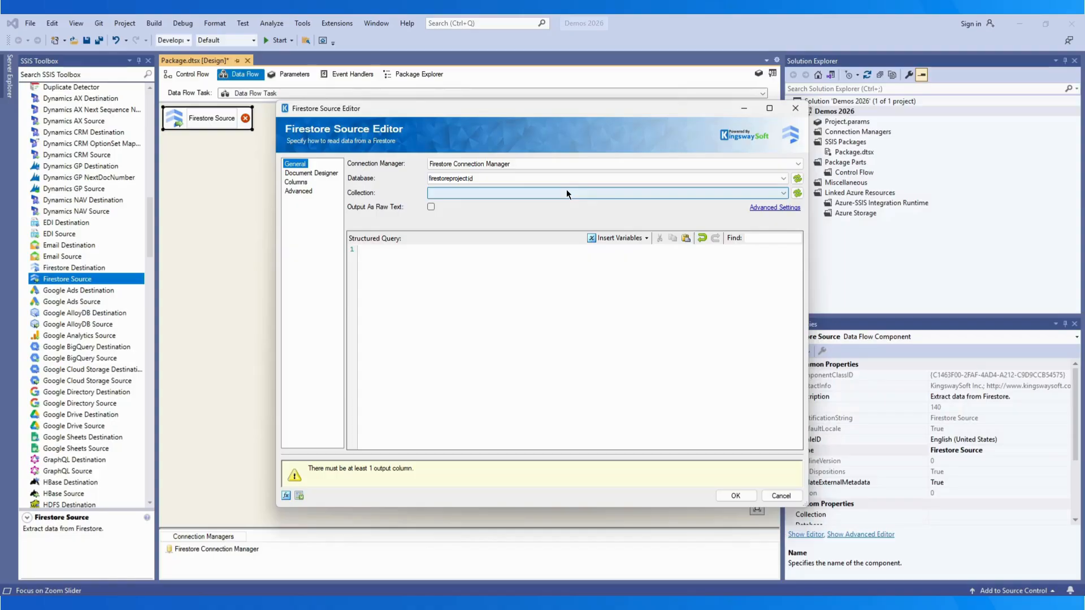
{"action": "left_click", "coordinate": [566, 193]}
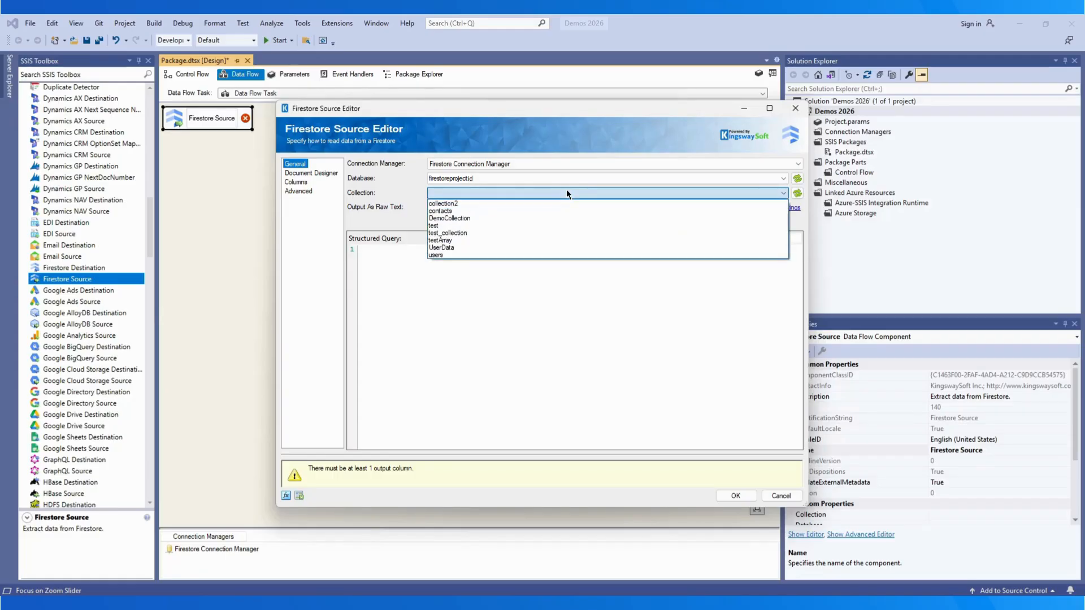
{"action": "left_click", "coordinate": [560, 210]}
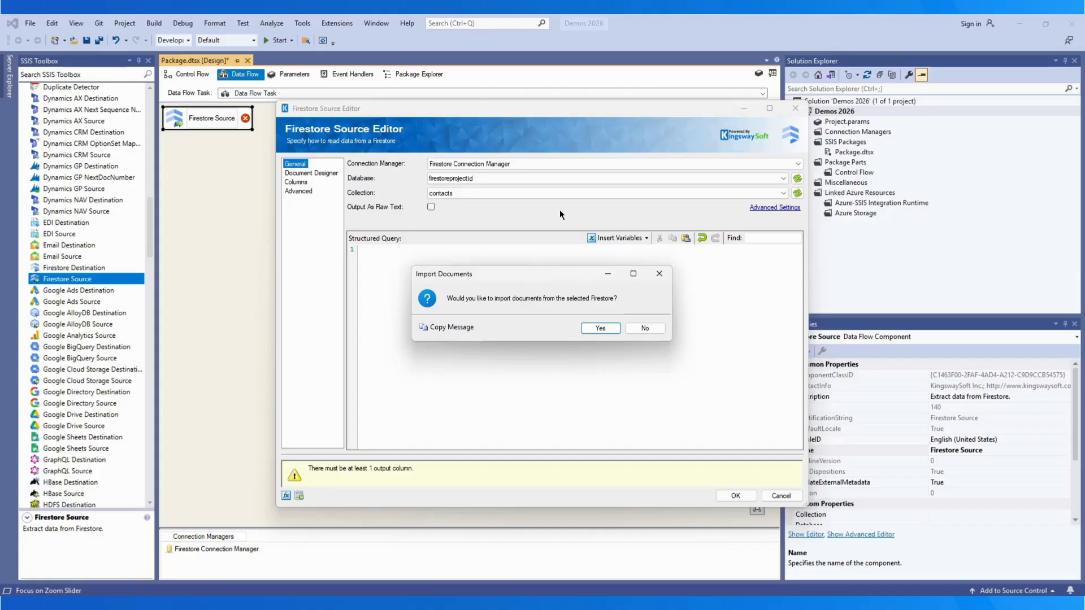
Step: Accept the import prompt and import sample documents from the contacts collection
{"action": "left_click", "coordinate": [600, 328]}
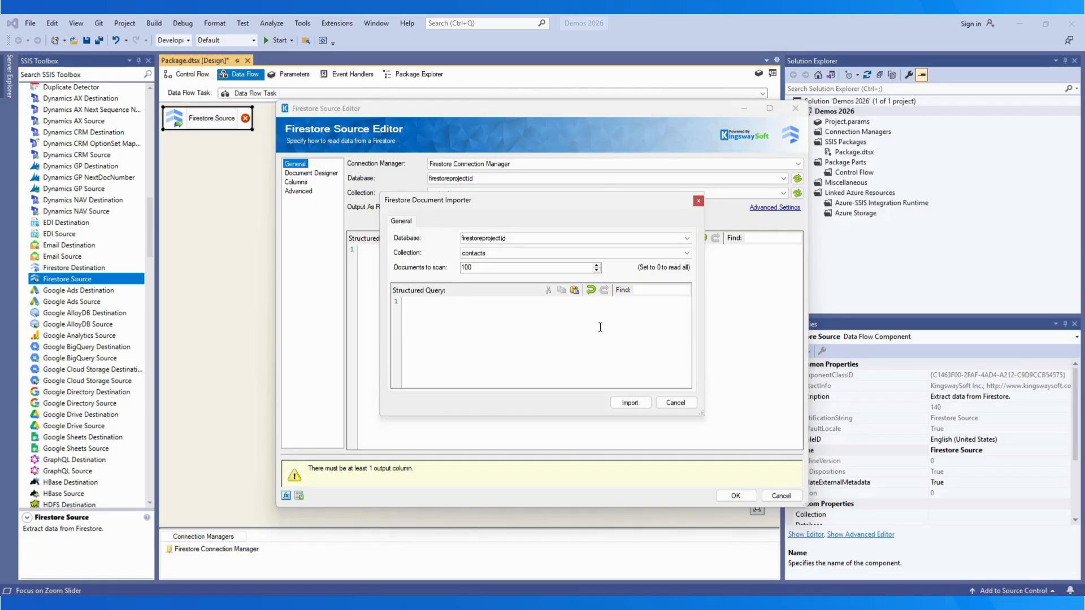
{"action": "left_click", "coordinate": [632, 402]}
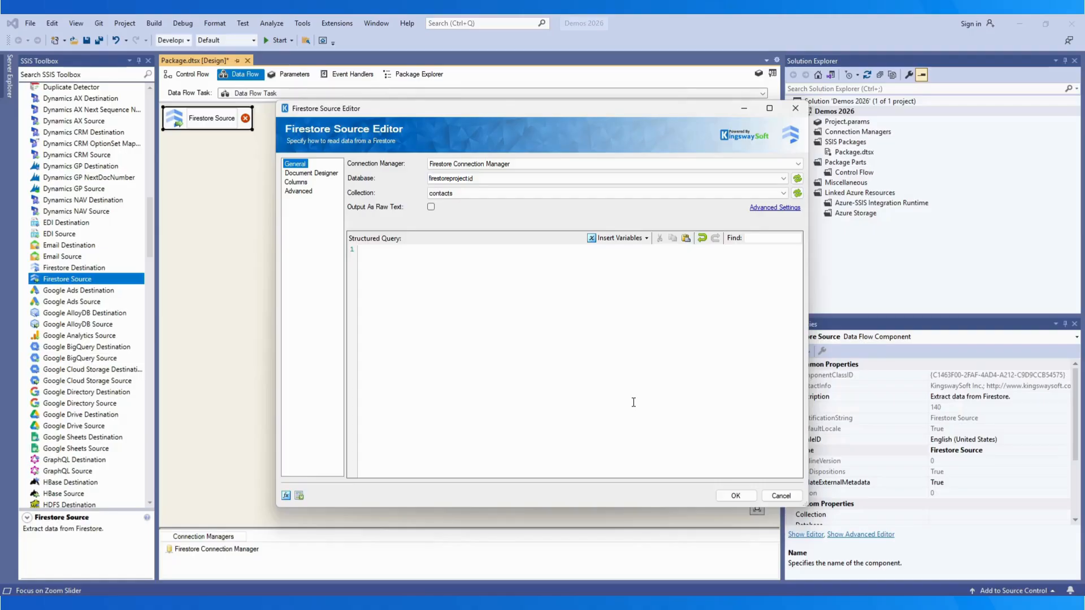
{"action": "left_click", "coordinate": [767, 209]}
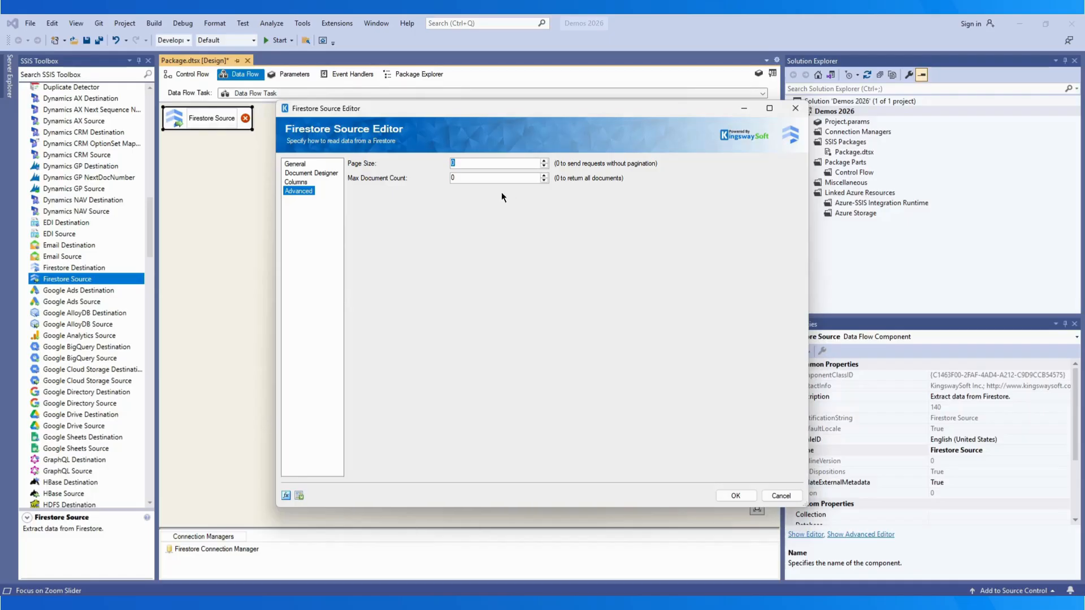
{"action": "left_click", "coordinate": [293, 164]}
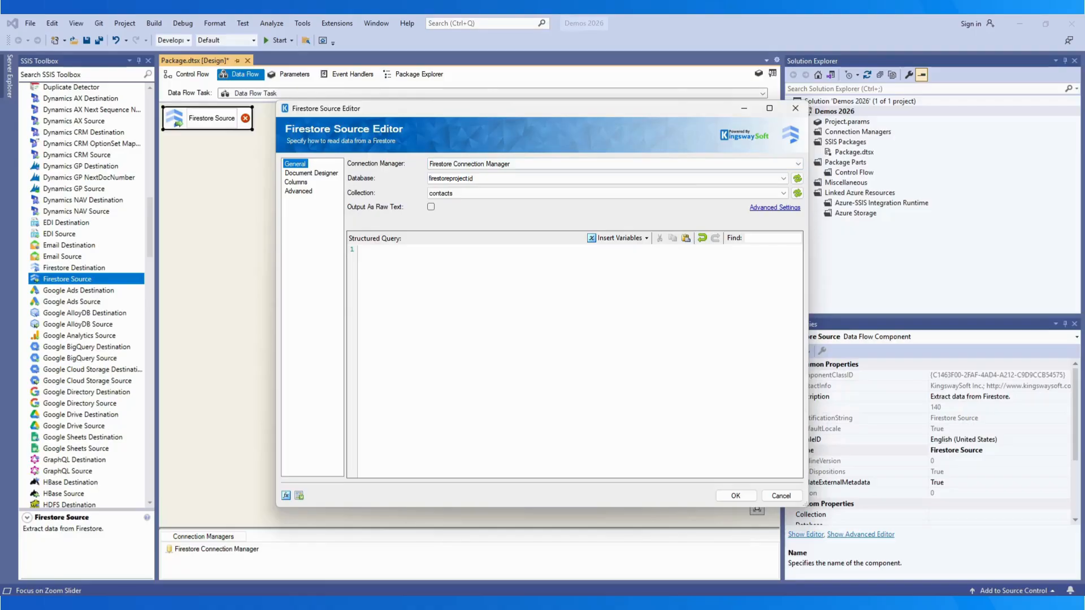
{"action": "left_click", "coordinate": [646, 238]}
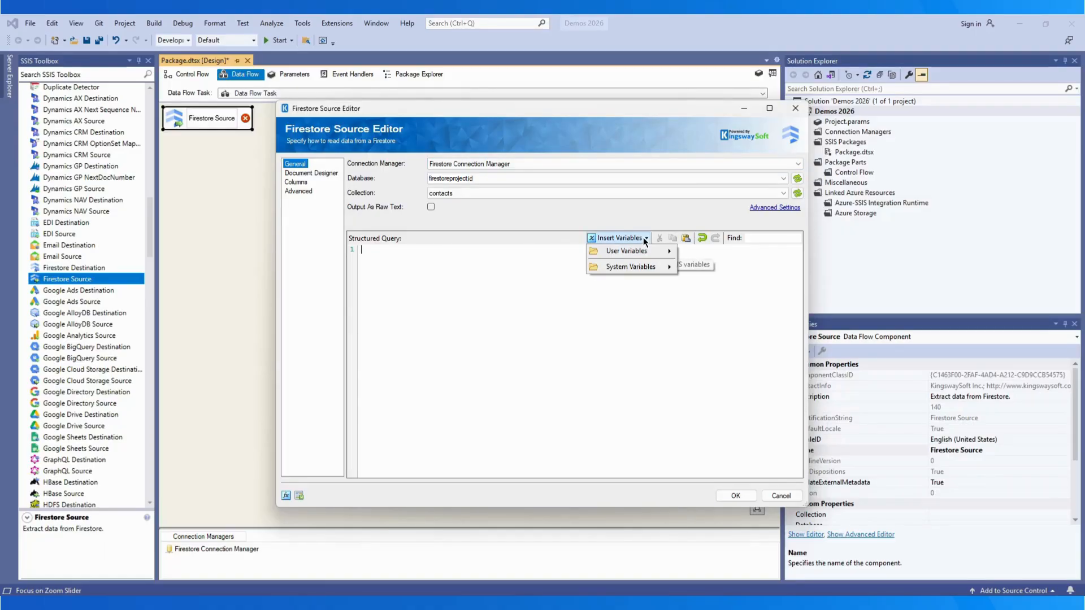
{"action": "mouse_move", "coordinate": [643, 252]}
{"action": "left_click", "coordinate": [712, 249]}
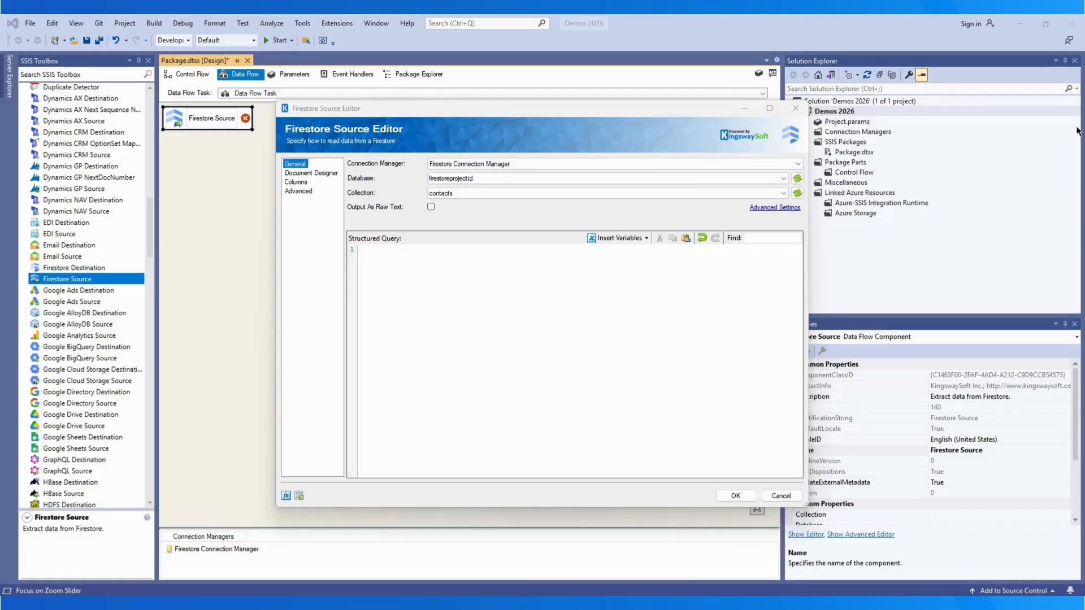
{"action": "left_click", "coordinate": [436, 266]}
{"action": "type", "text": "{   \"structuredQuery\": {     \"where\": {       \"compositeFilter\": {         \"op\": \"AND\",         \"filters\": [           {             \"fieldFilter\": {               \"field\": { \"fieldPath\": \"status\" },               \"op\": \"EQUAL\",               \"value\": { \"stringValue\": \"open\" }             }           },           {             \"fieldFilter\": {               \"field\": { \"fieldPath\": \"total\" },               \"op\": \"GREATER_THAN\",               \"value\": { \"integerValue\": \"100\" }             }           }         ]       }     }   } }"}
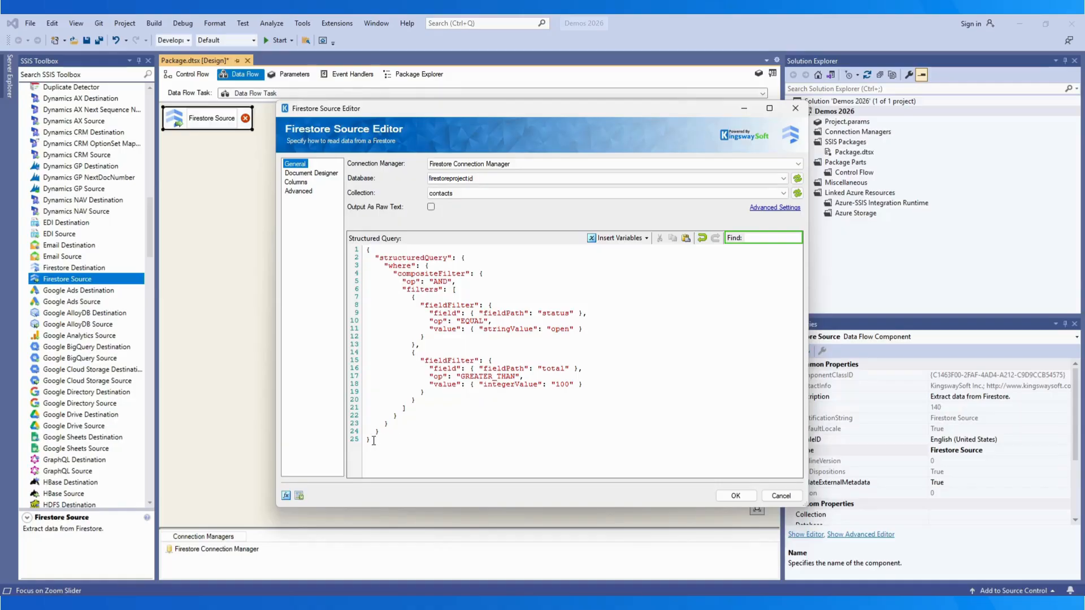
{"action": "left_click_drag", "start_coordinate": [373, 440], "coordinate": [310, 235]}
{"action": "key", "text": "Delete"}
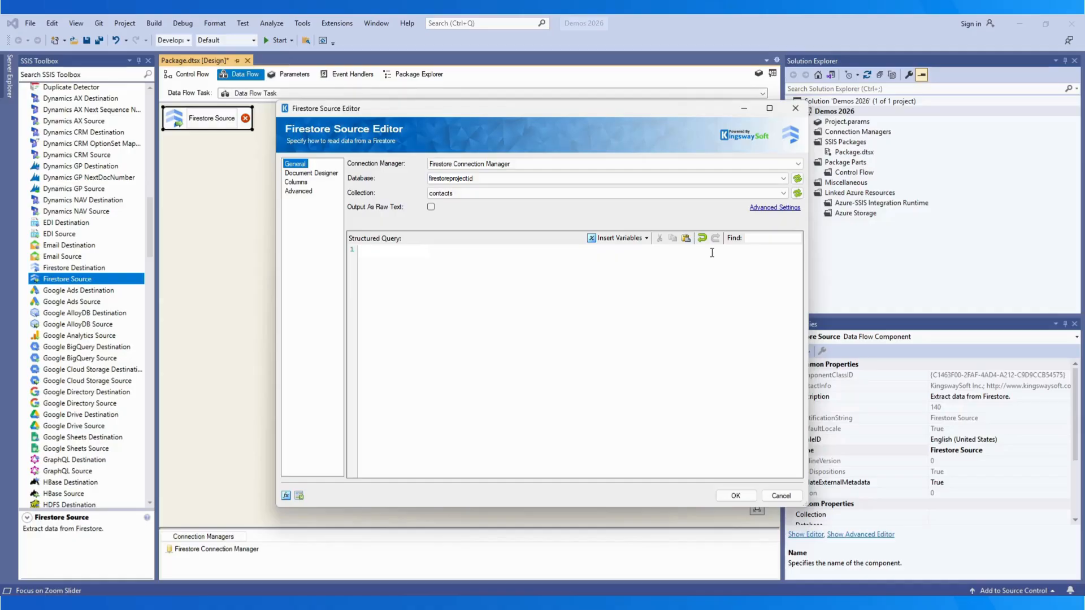
Step: Review the source's property expressions without changes, then view the Document Designer node tree
{"action": "left_click", "coordinate": [286, 496]}
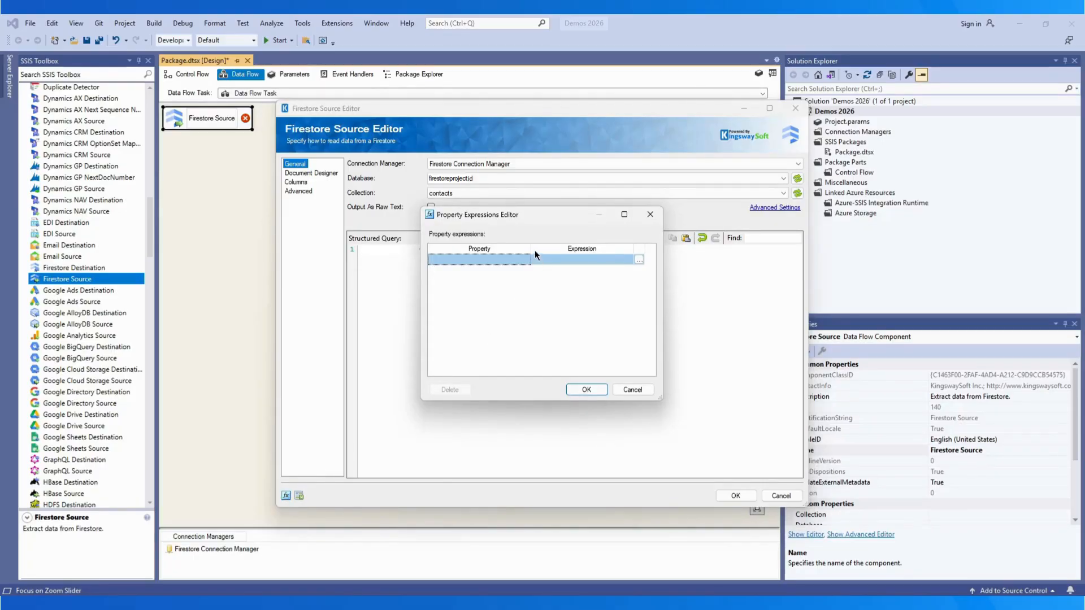
{"action": "left_click_drag", "start_coordinate": [534, 249], "coordinate": [573, 250]}
{"action": "left_click", "coordinate": [568, 259]}
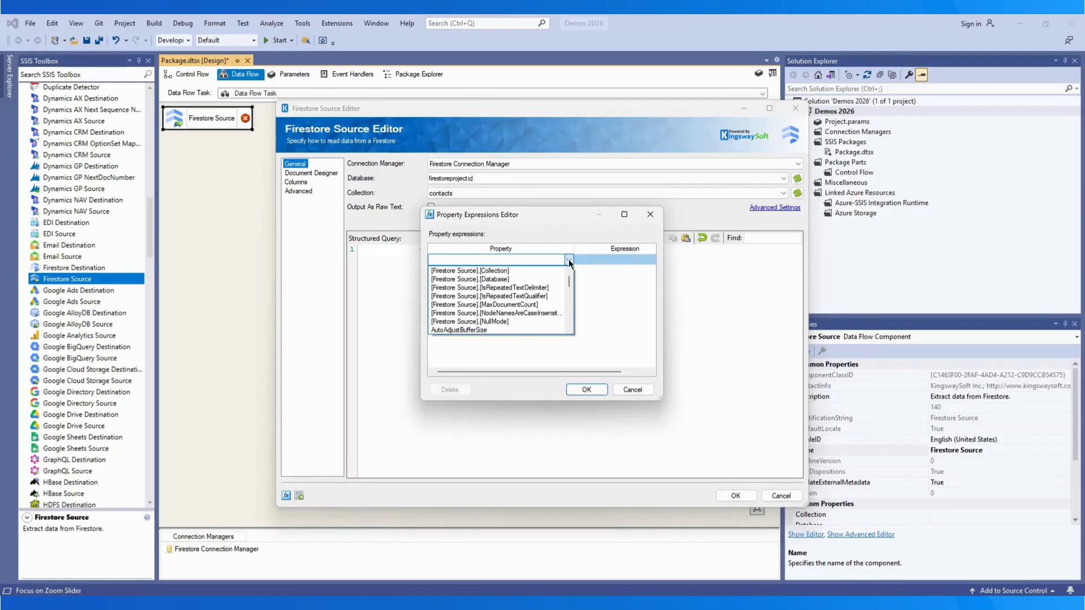
{"action": "left_click", "coordinate": [601, 344]}
{"action": "left_click", "coordinate": [631, 390]}
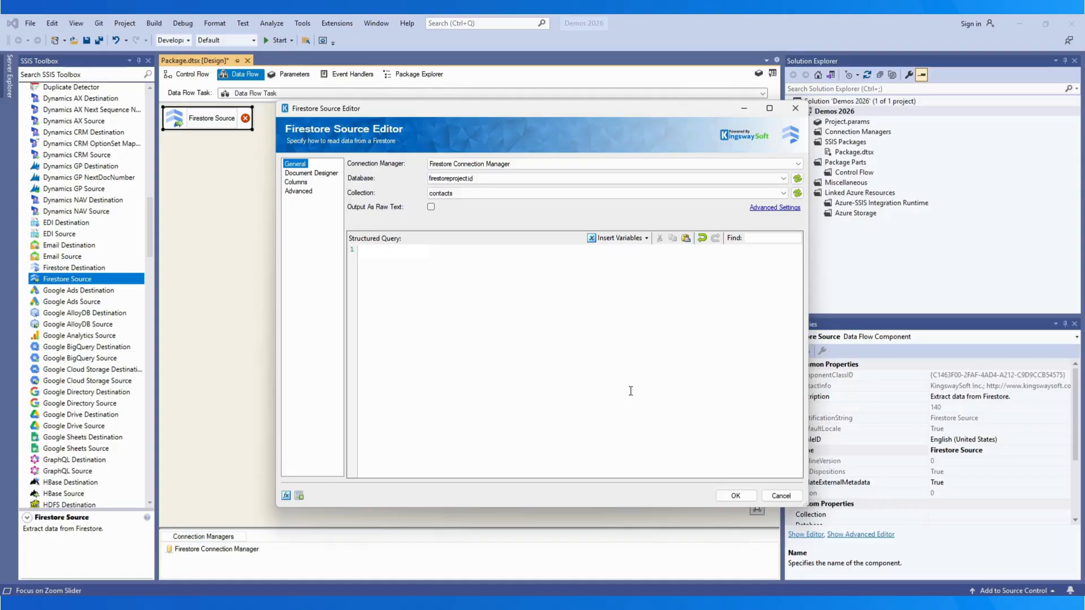
{"action": "left_click", "coordinate": [304, 174]}
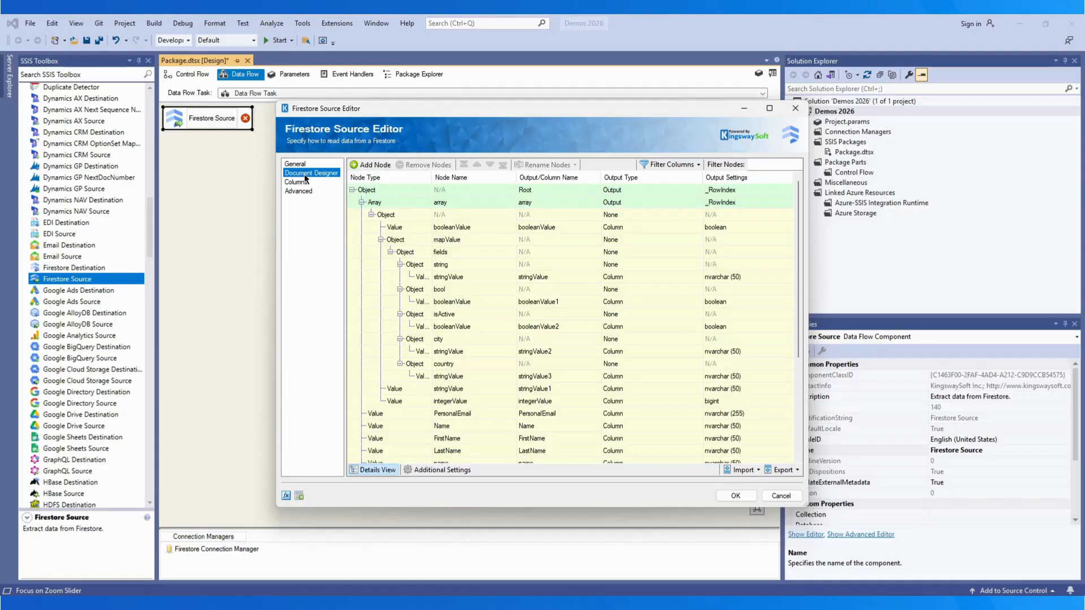
Step: Look over the Document Designer's import and export options without using them
{"action": "left_click", "coordinate": [754, 468]}
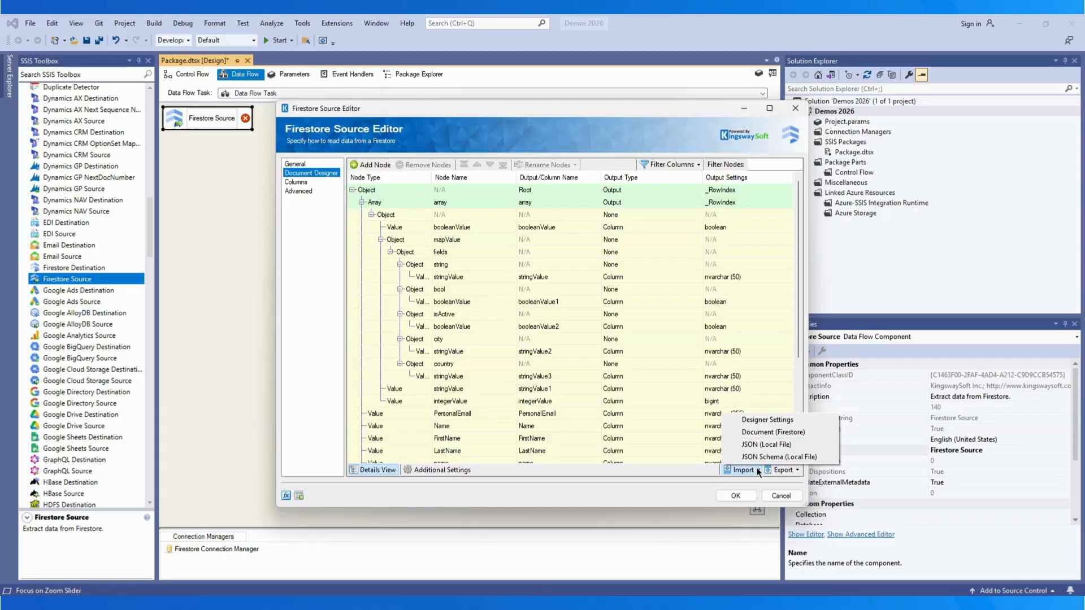
{"action": "left_click", "coordinate": [791, 470]}
{"action": "left_click", "coordinate": [794, 472]}
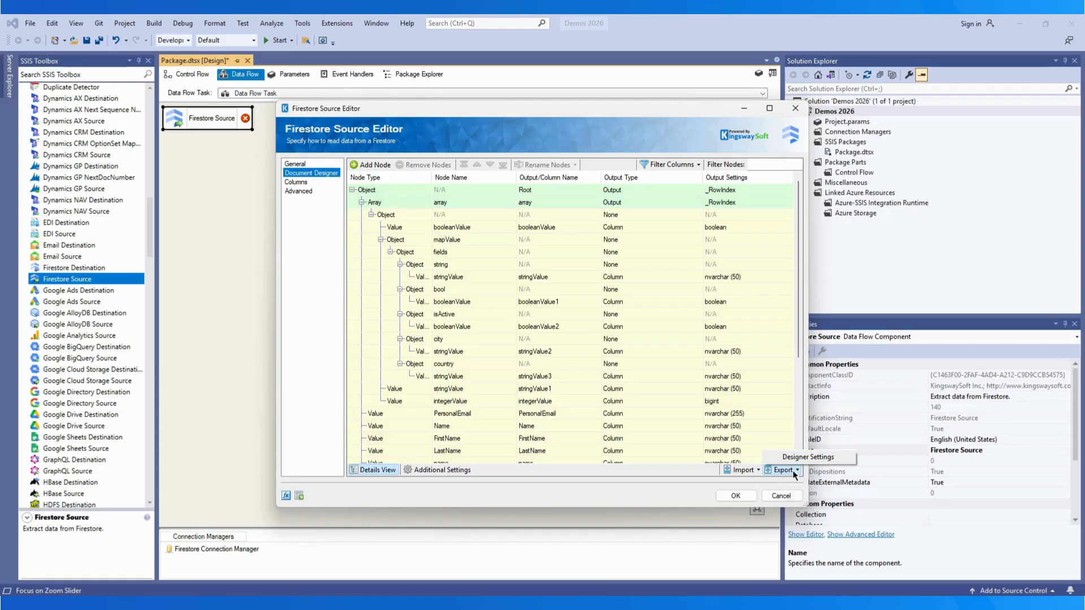
{"action": "left_click", "coordinate": [793, 473]}
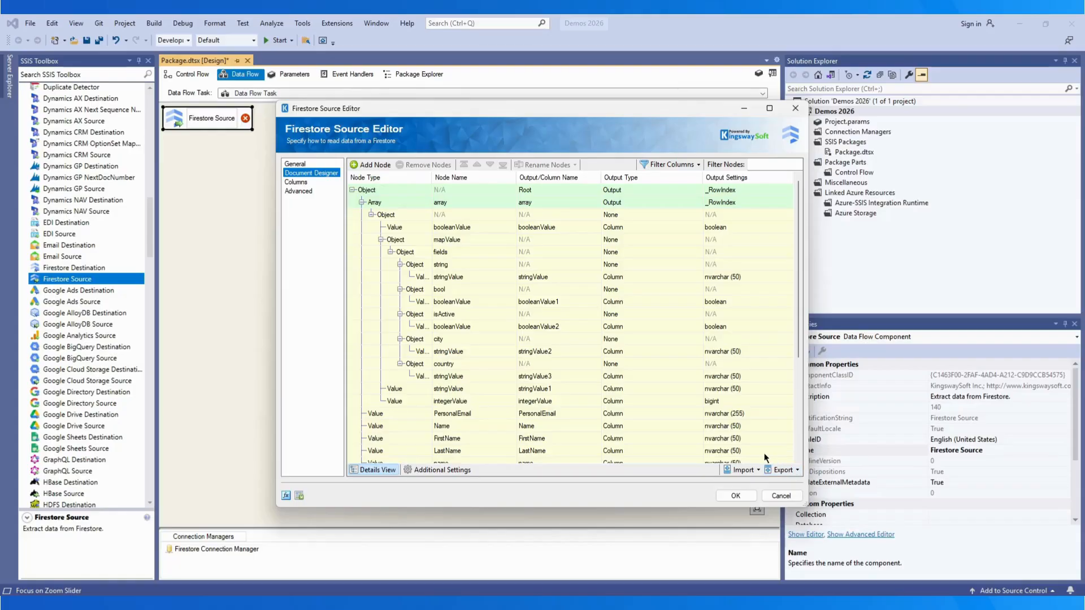
Step: Add a NewNode1 child node under the 'string' object node and set it as a value column
{"action": "left_click", "coordinate": [421, 240]}
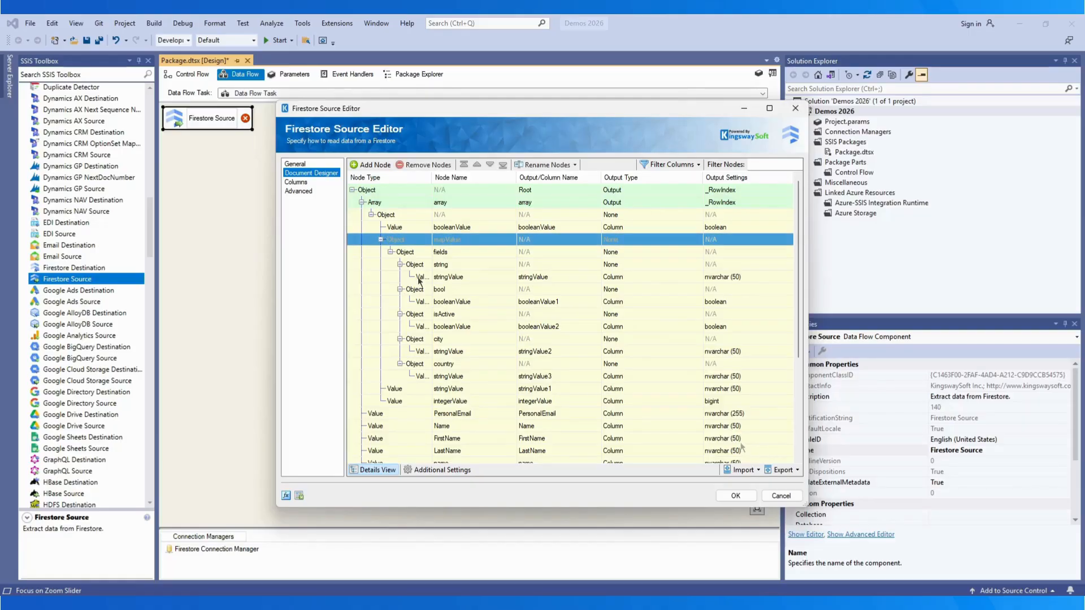
{"action": "left_click", "coordinate": [420, 277]}
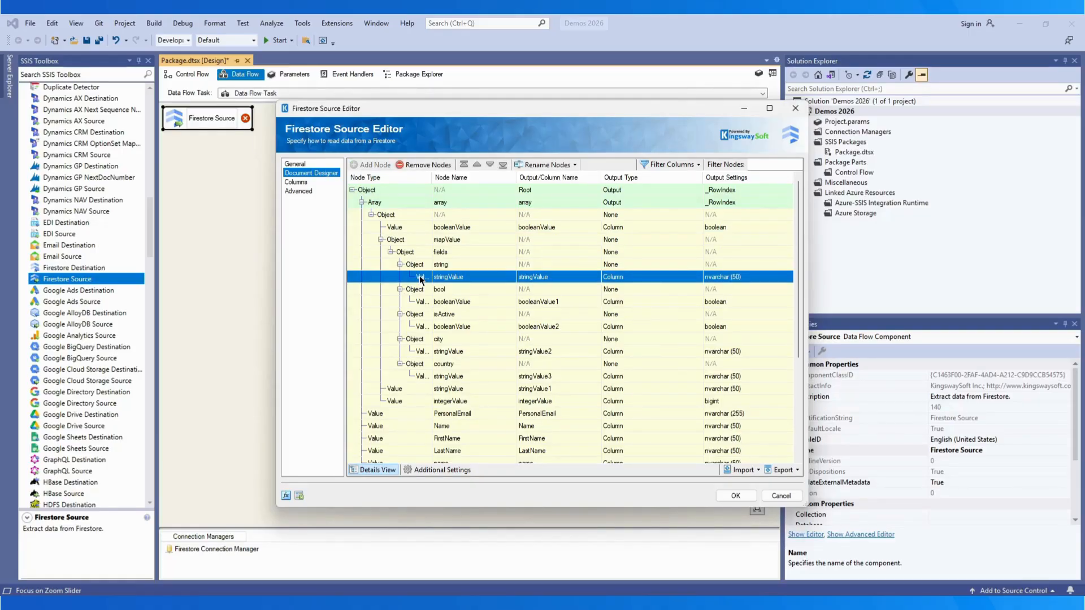
{"action": "left_click", "coordinate": [415, 265]}
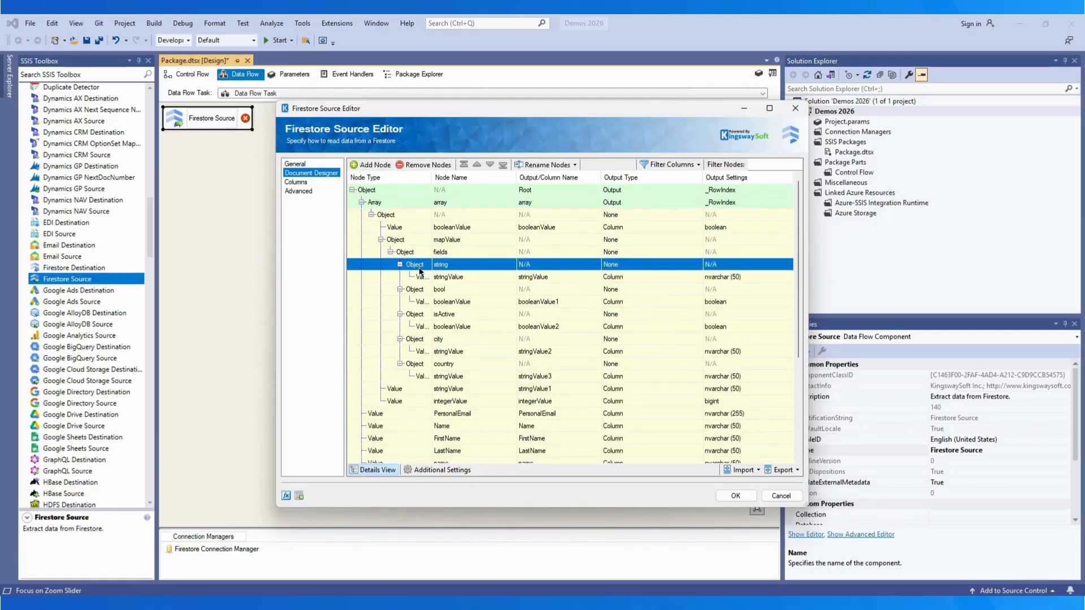
{"action": "left_click", "coordinate": [373, 165]}
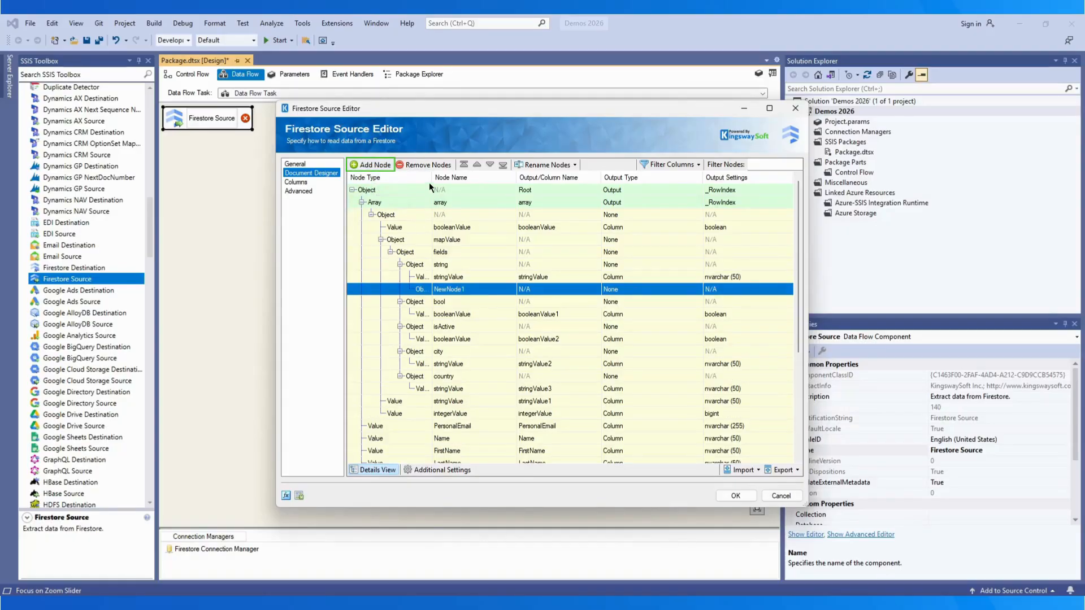
{"action": "left_click_drag", "start_coordinate": [432, 178], "coordinate": [454, 182]}
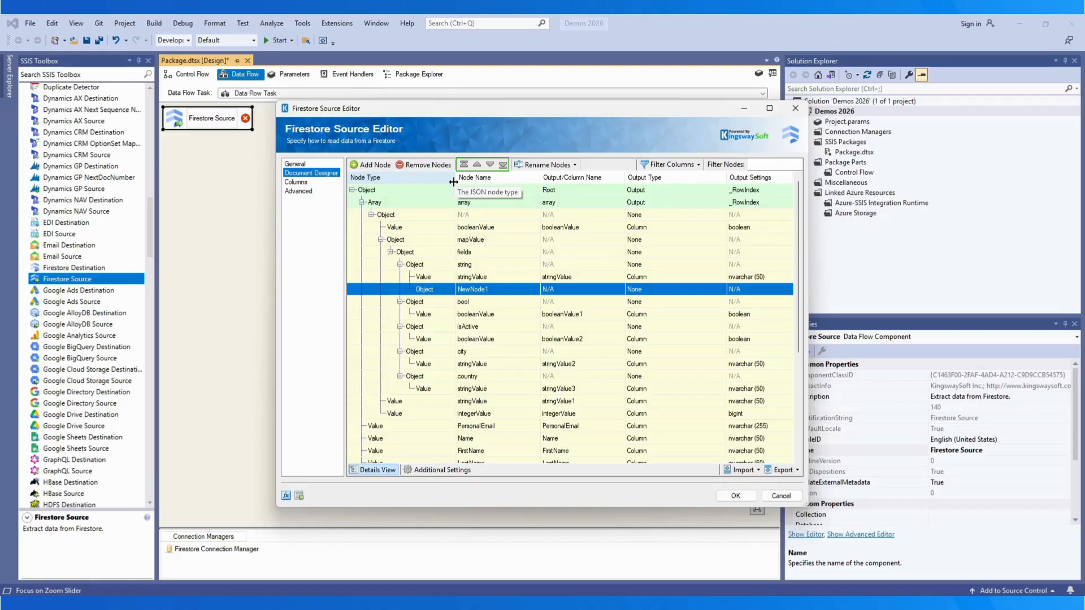
{"action": "left_click", "coordinate": [572, 165]}
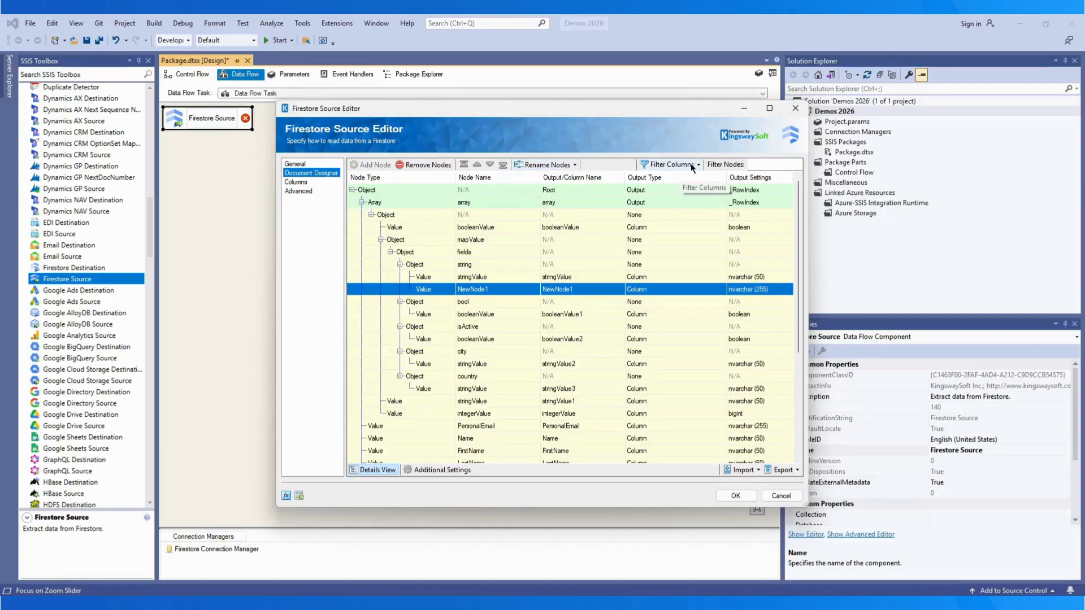
{"action": "left_click", "coordinate": [698, 164]}
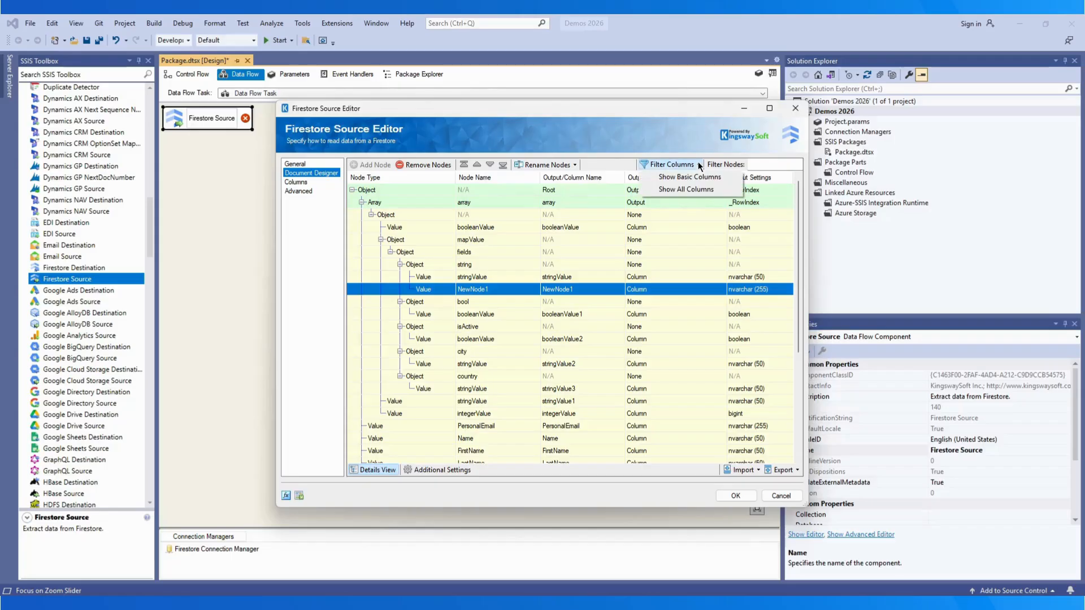
Step: Show all node property columns, widen the editor, and keep the root node as an Object
{"action": "left_click", "coordinate": [684, 188]}
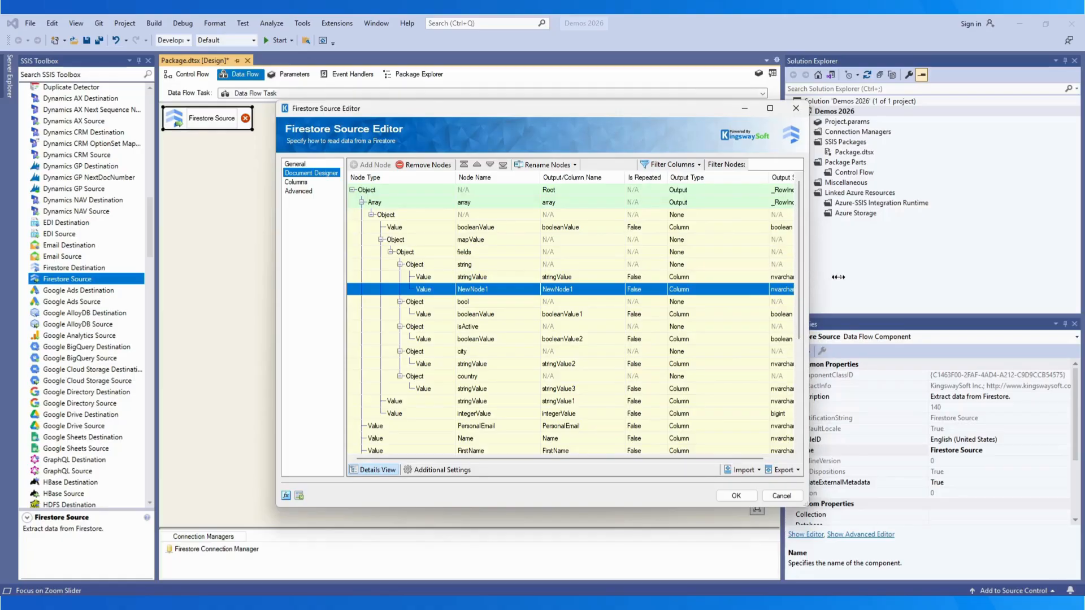
{"action": "left_click_drag", "start_coordinate": [804, 276], "coordinate": [848, 277]}
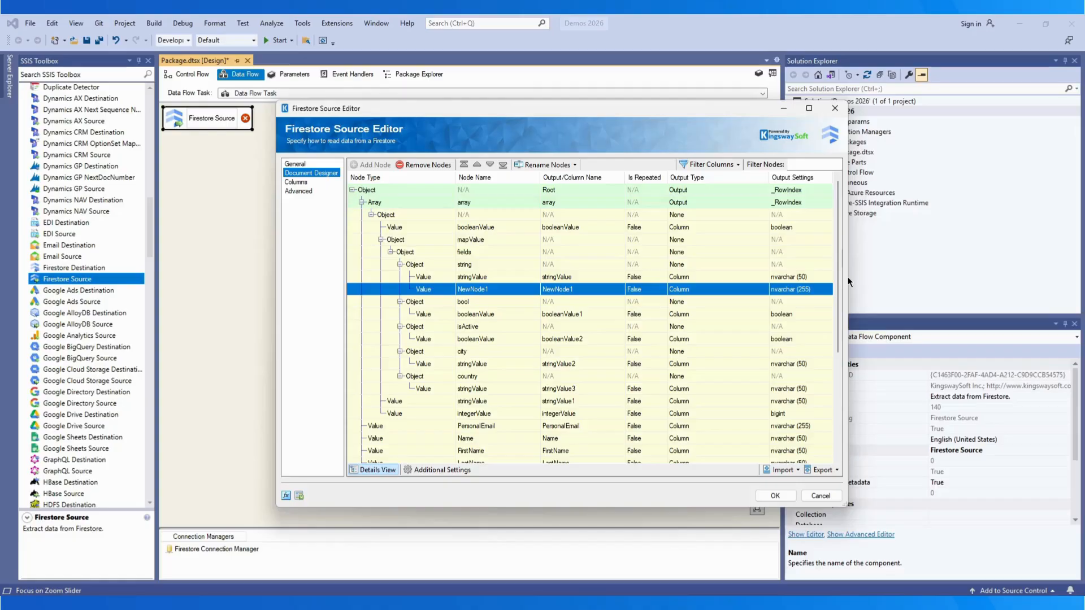
{"action": "left_click", "coordinate": [445, 190]}
{"action": "left_click", "coordinate": [447, 190]}
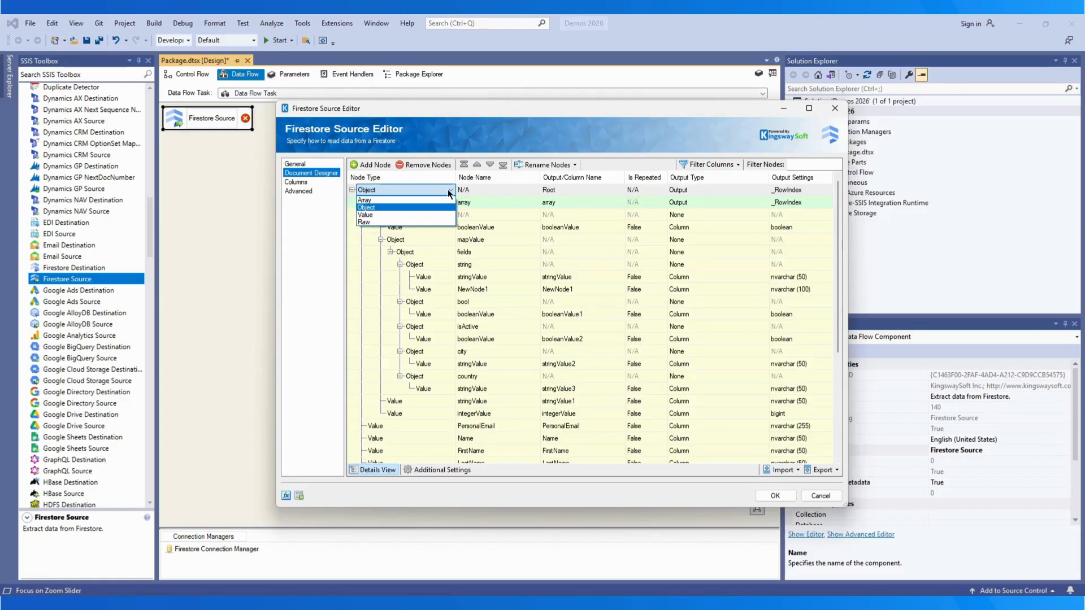
{"action": "left_click", "coordinate": [448, 188]}
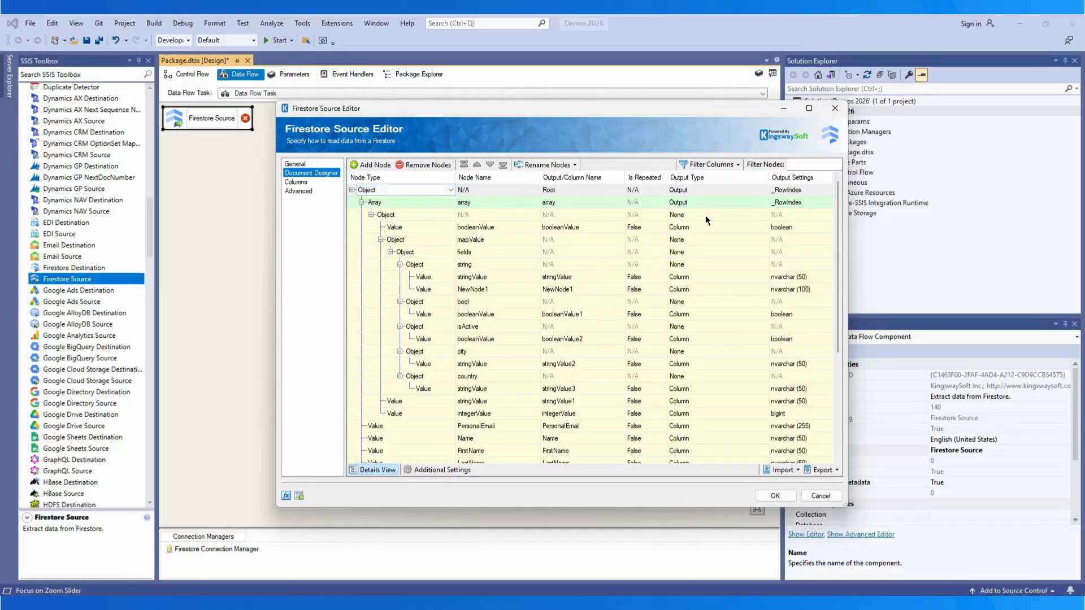
Step: Give mapValue its own output keyed on _RowIndex, then go to Additional Settings
{"action": "left_click", "coordinate": [722, 205]}
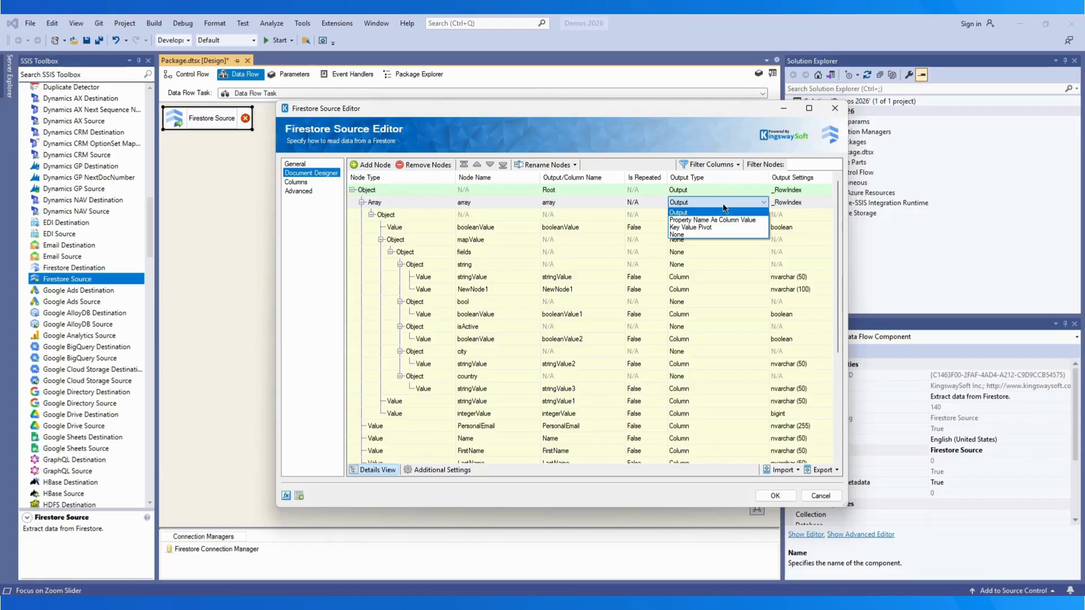
{"action": "left_click", "coordinate": [728, 274]}
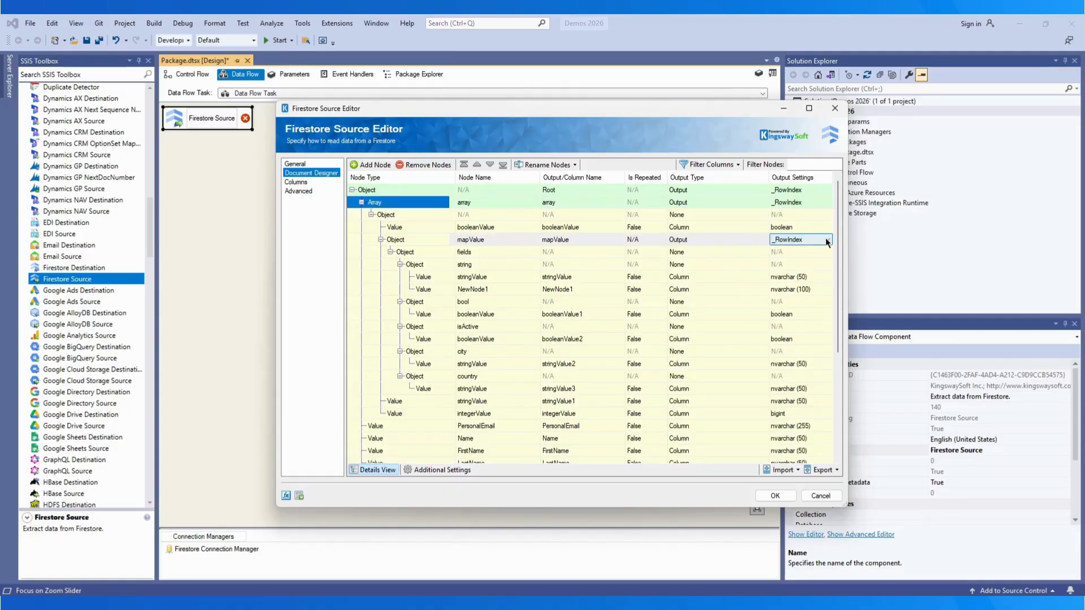
{"action": "left_click", "coordinate": [827, 241]}
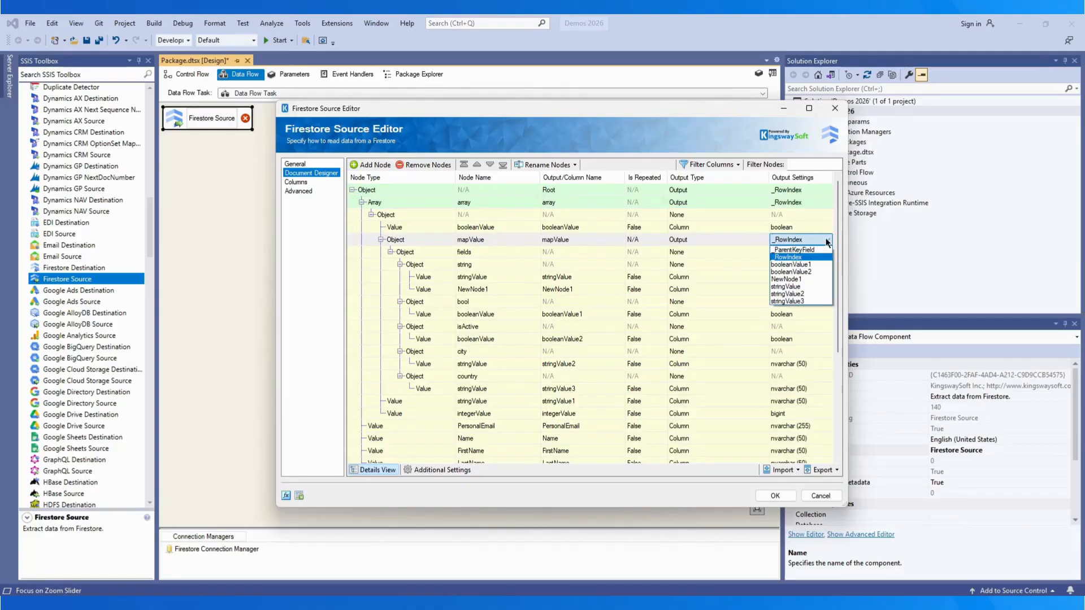
{"action": "left_click", "coordinate": [827, 241]}
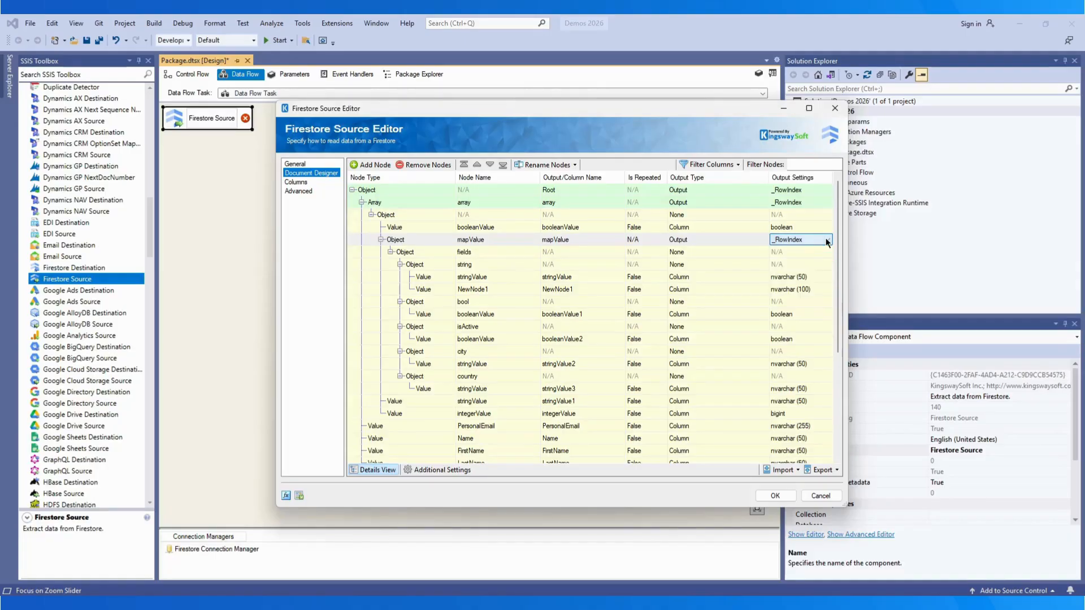
{"action": "left_click", "coordinate": [437, 470]}
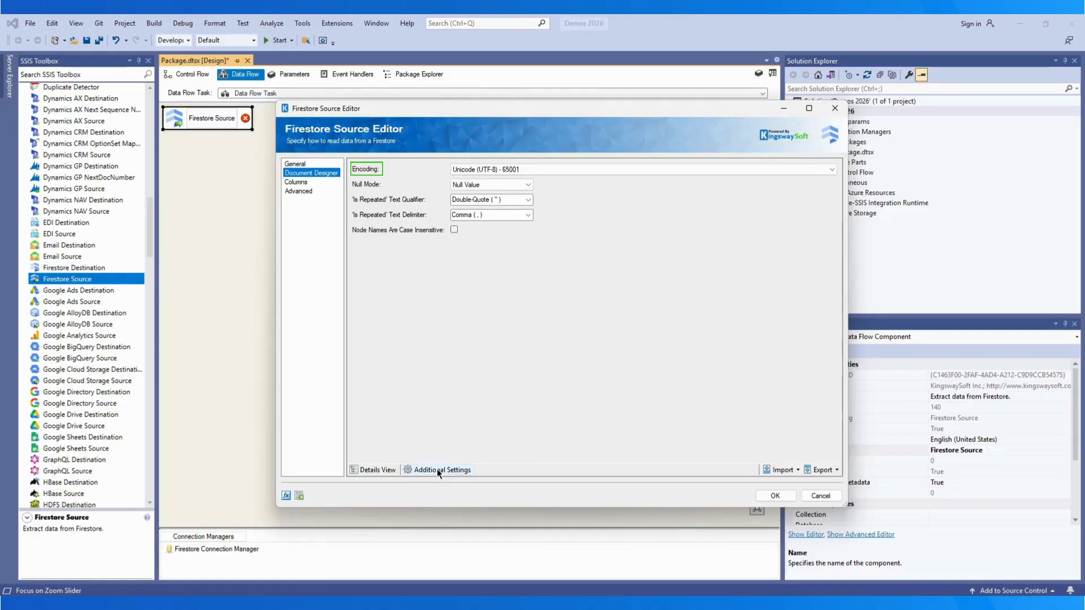
Step: Keep Null Value, Double-Quote qualifier and Comma delimiter, and enable Node Names Are Case Insensitive
{"action": "left_click", "coordinate": [530, 185]}
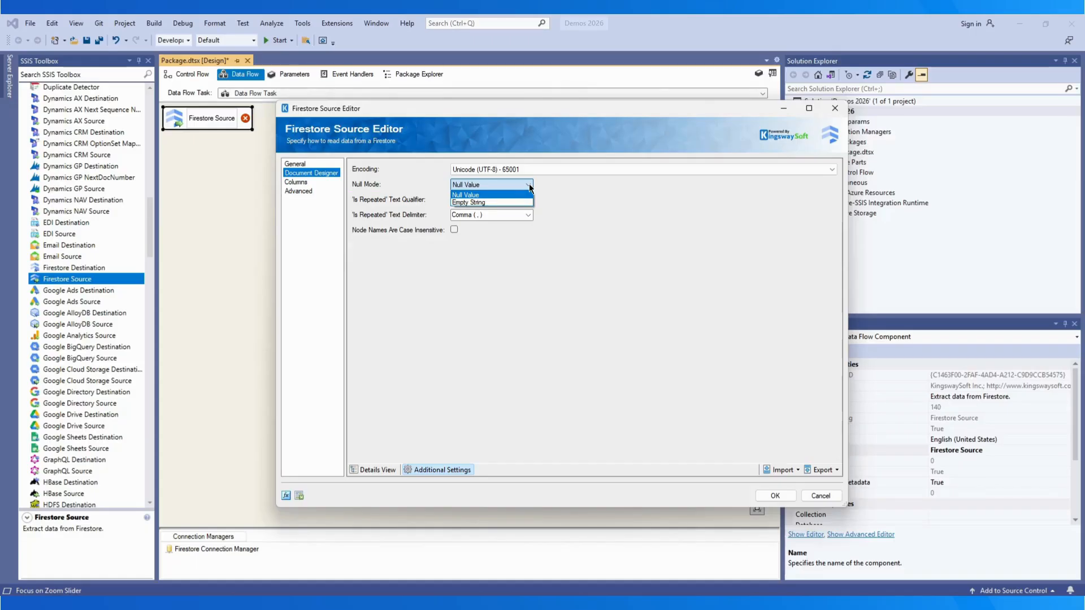
{"action": "left_click", "coordinate": [530, 186]}
{"action": "left_click", "coordinate": [529, 200]}
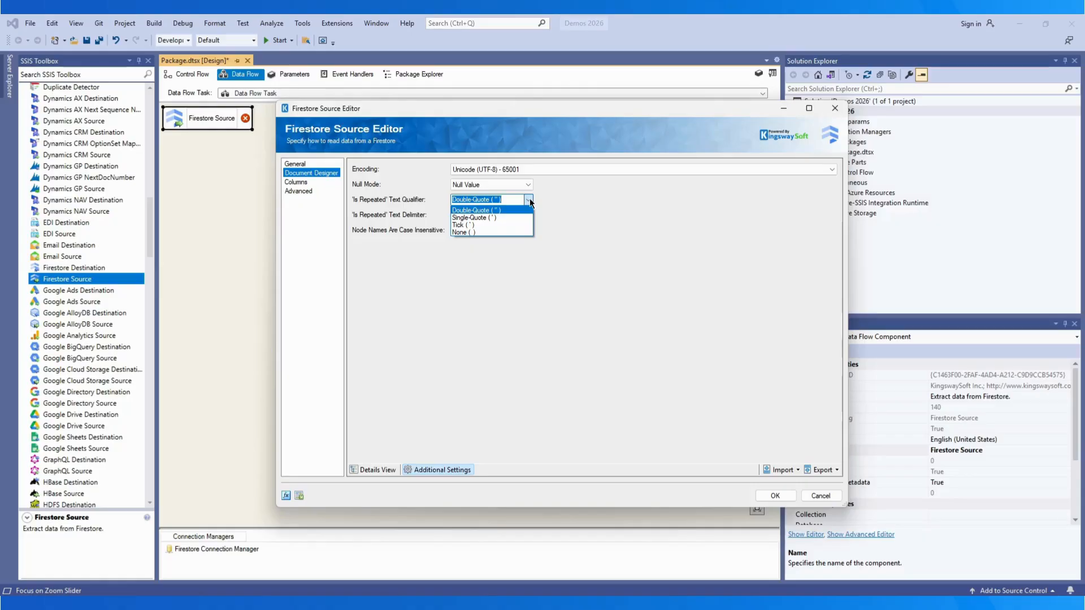
{"action": "left_click", "coordinate": [529, 200]}
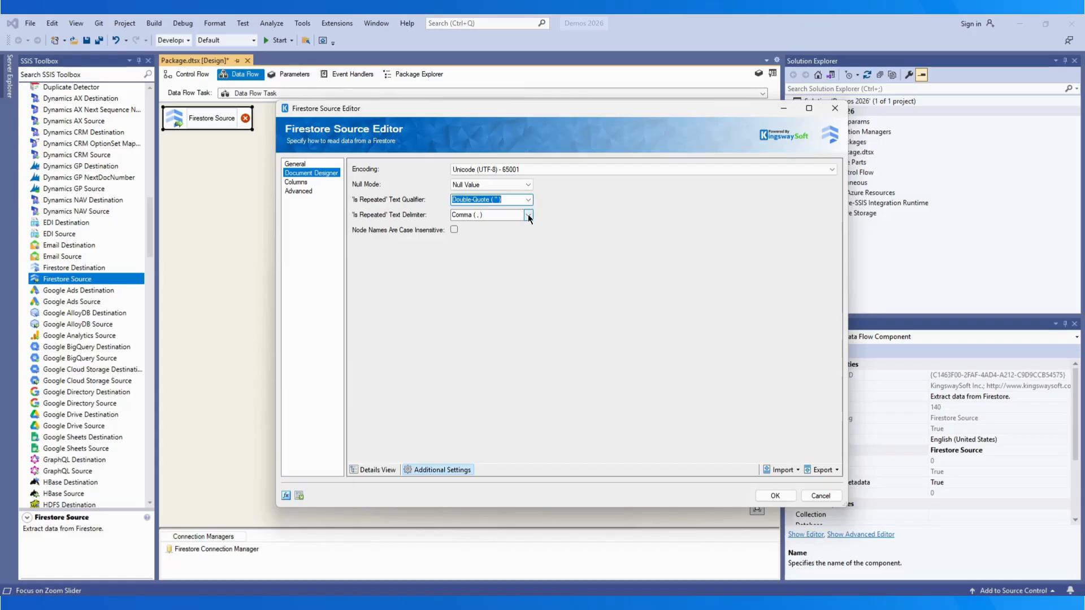
{"action": "left_click", "coordinate": [528, 214]}
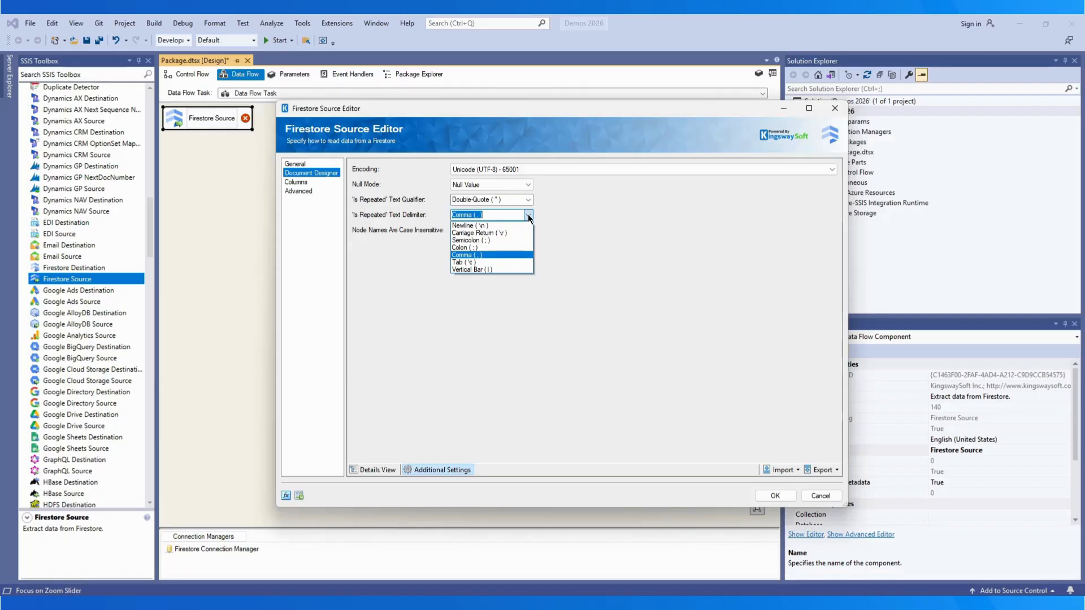
{"action": "left_click", "coordinate": [529, 218]}
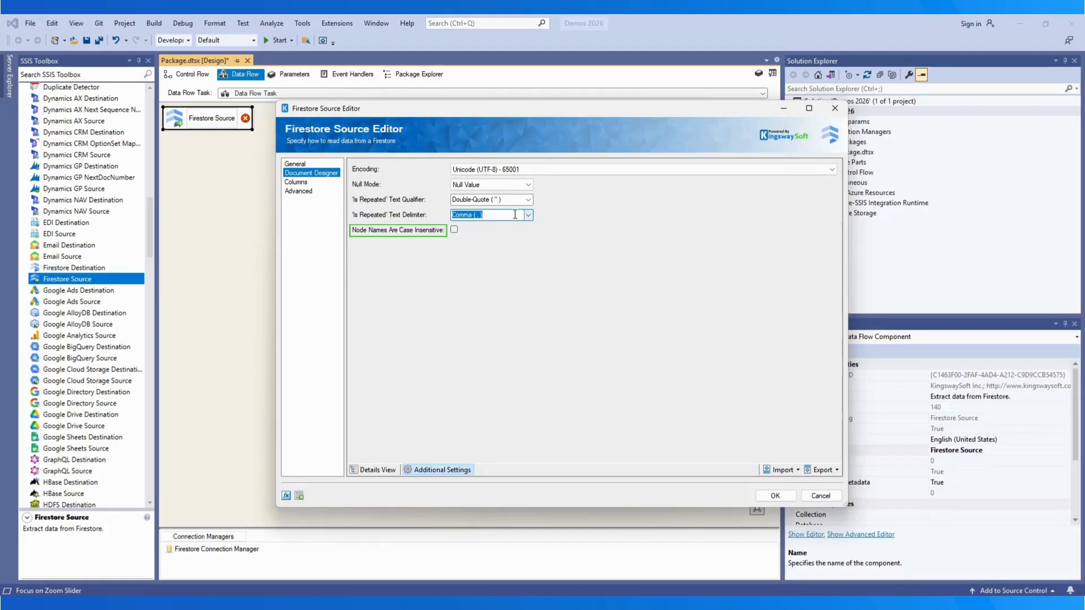
{"action": "left_click", "coordinate": [454, 230]}
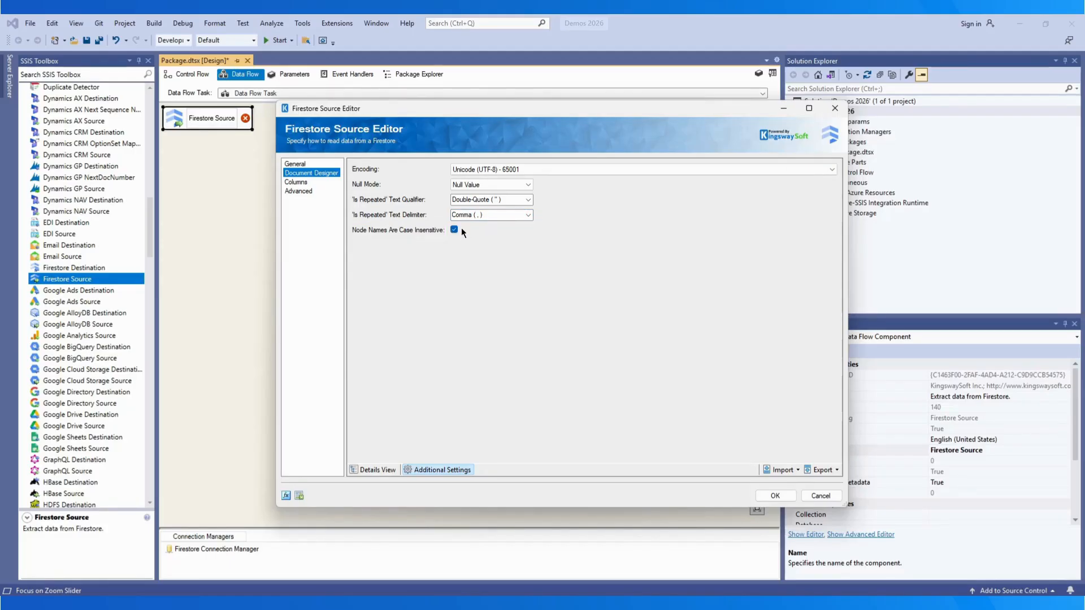
Step: Exclude NewNode1 and stringValue from the mapValue output and show unselected columns again
{"action": "left_click", "coordinate": [300, 182]}
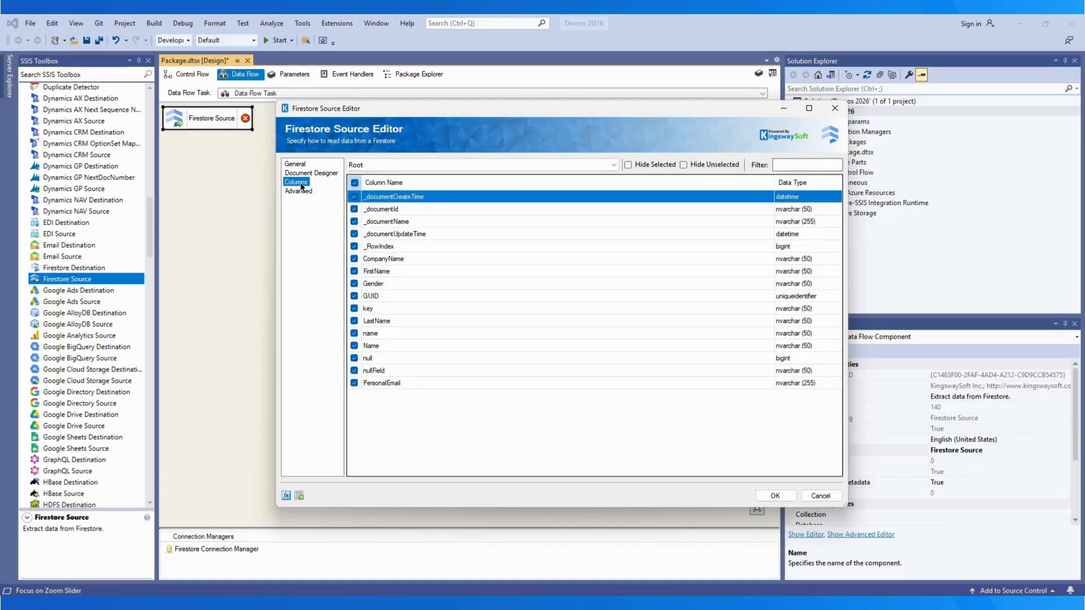
{"action": "left_click", "coordinate": [609, 165]}
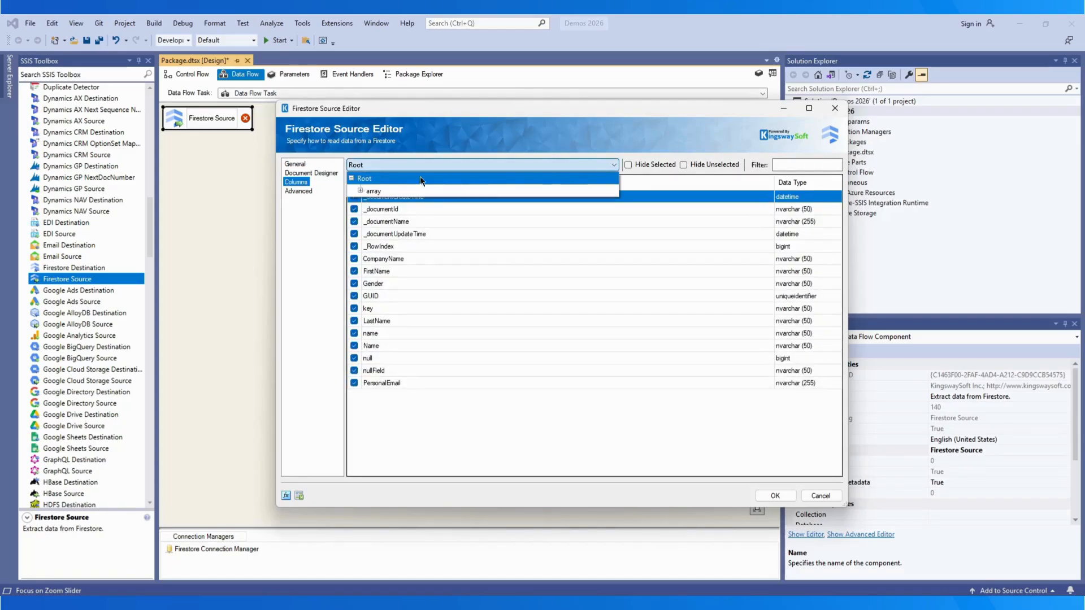
{"action": "left_click", "coordinate": [388, 203]}
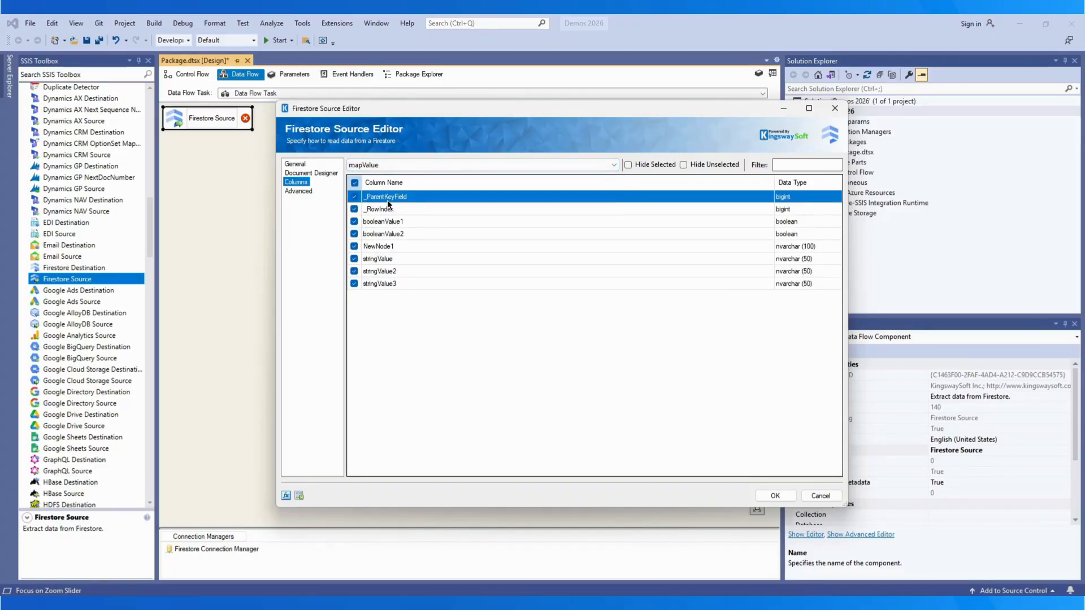
{"action": "left_click", "coordinate": [354, 247]}
{"action": "left_click", "coordinate": [354, 259]}
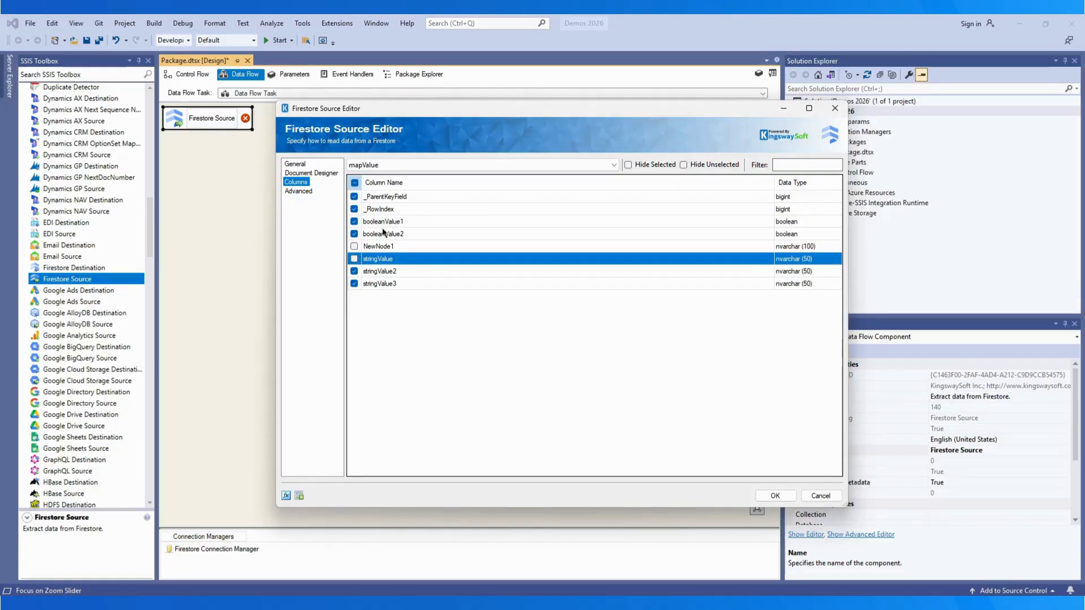
{"action": "left_click", "coordinate": [626, 165]}
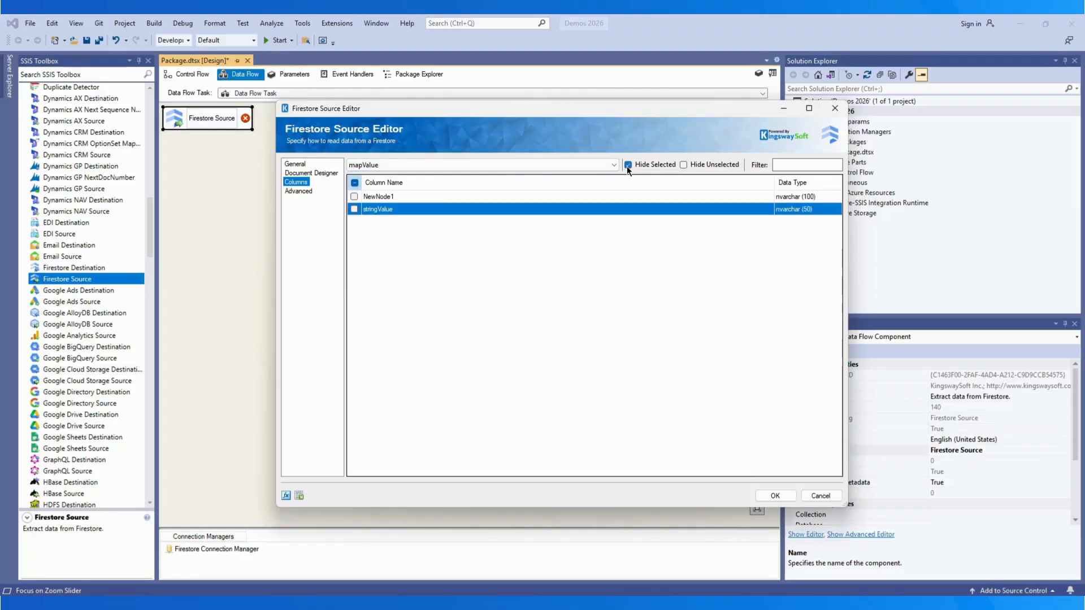
{"action": "left_click", "coordinate": [627, 165]}
{"action": "left_click", "coordinate": [682, 165]}
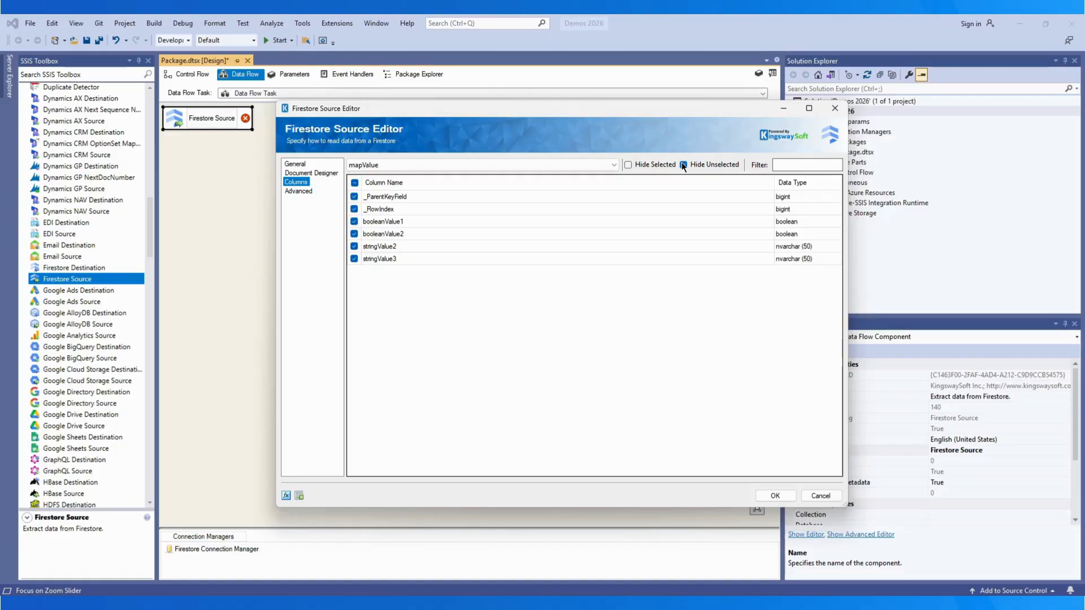
{"action": "left_click", "coordinate": [682, 165]}
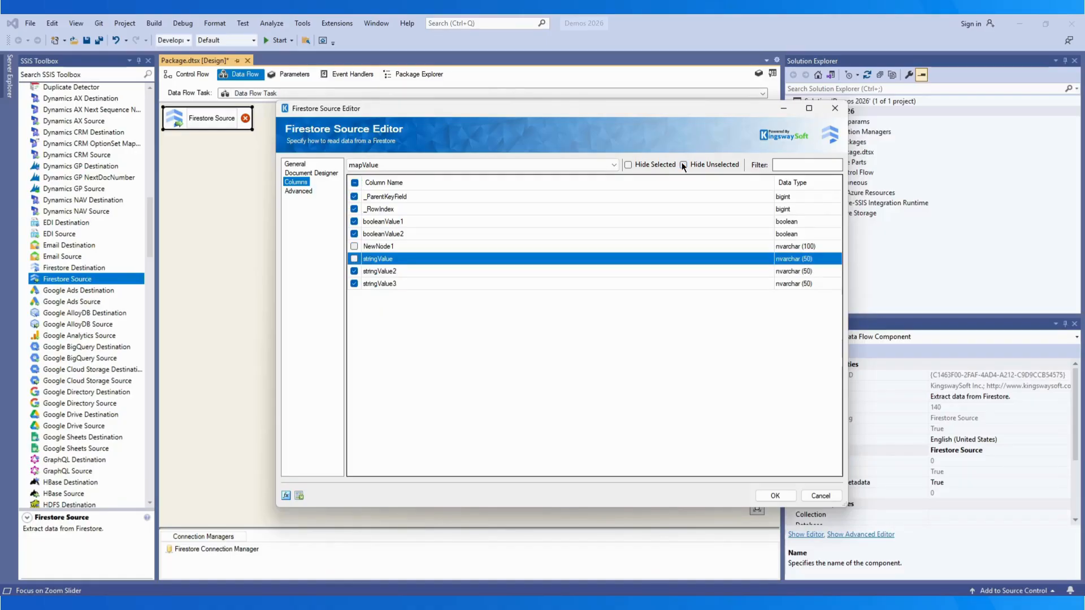
Step: List the Root output's columns, test the name filter with 'last', then clear it
{"action": "left_click", "coordinate": [614, 164]}
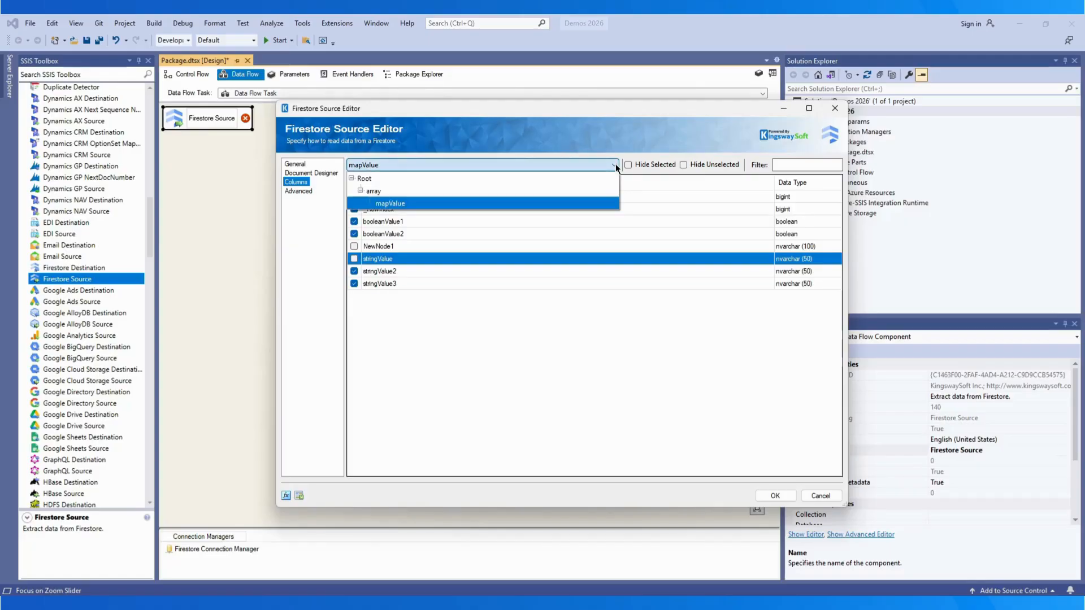
{"action": "left_click", "coordinate": [551, 179]}
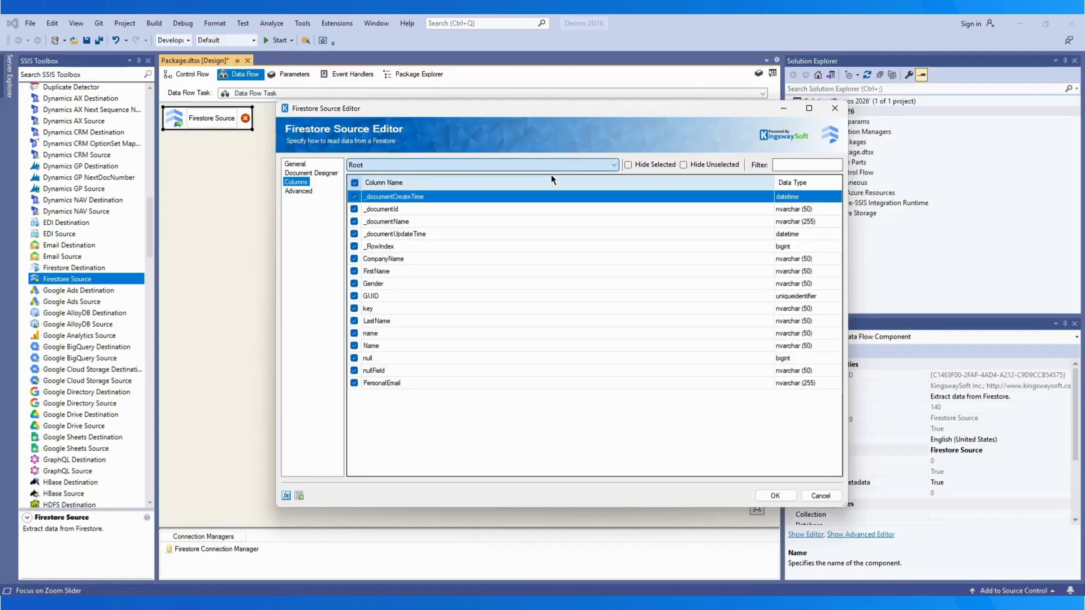
{"action": "left_click", "coordinate": [787, 164]}
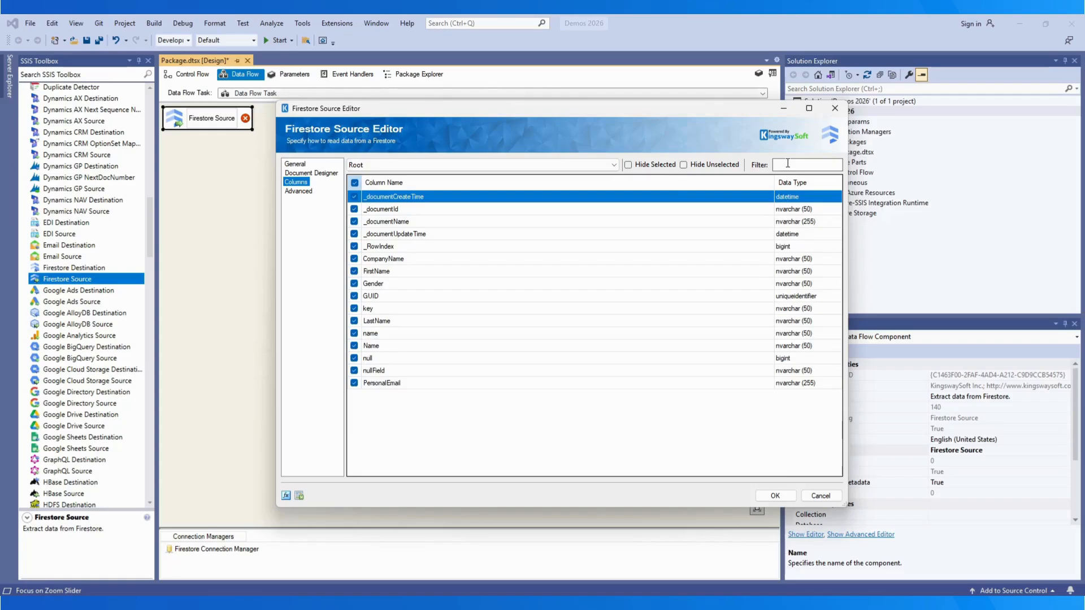
{"action": "type", "text": "last"}
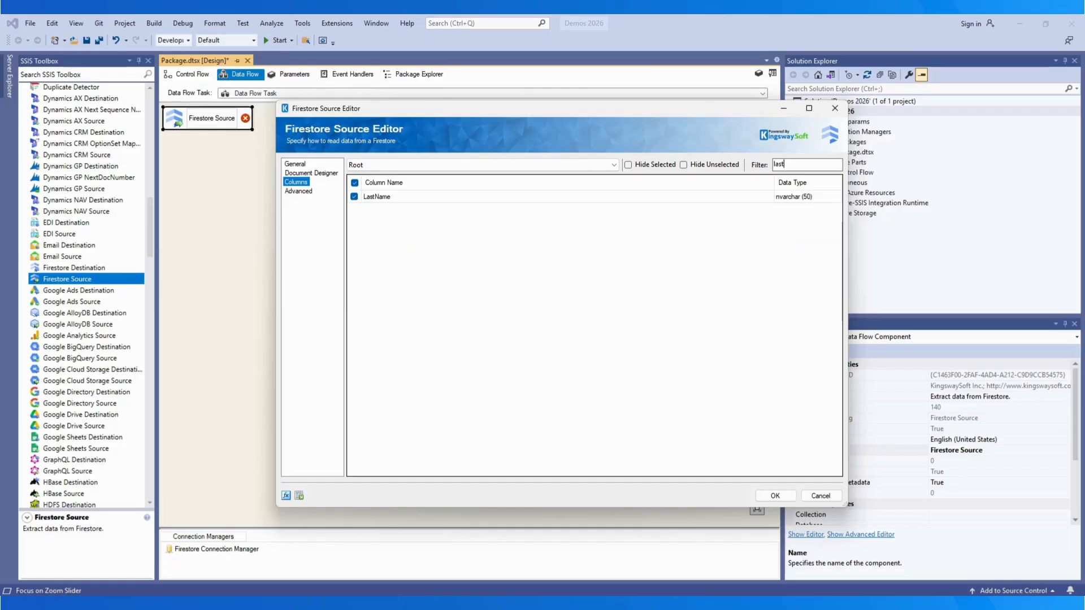
{"action": "key", "text": "BackSpace"}
{"action": "key", "text": "BackSpace"}
{"action": "key", "text": "BackSpace"}
{"action": "key", "text": "BackSpace"}
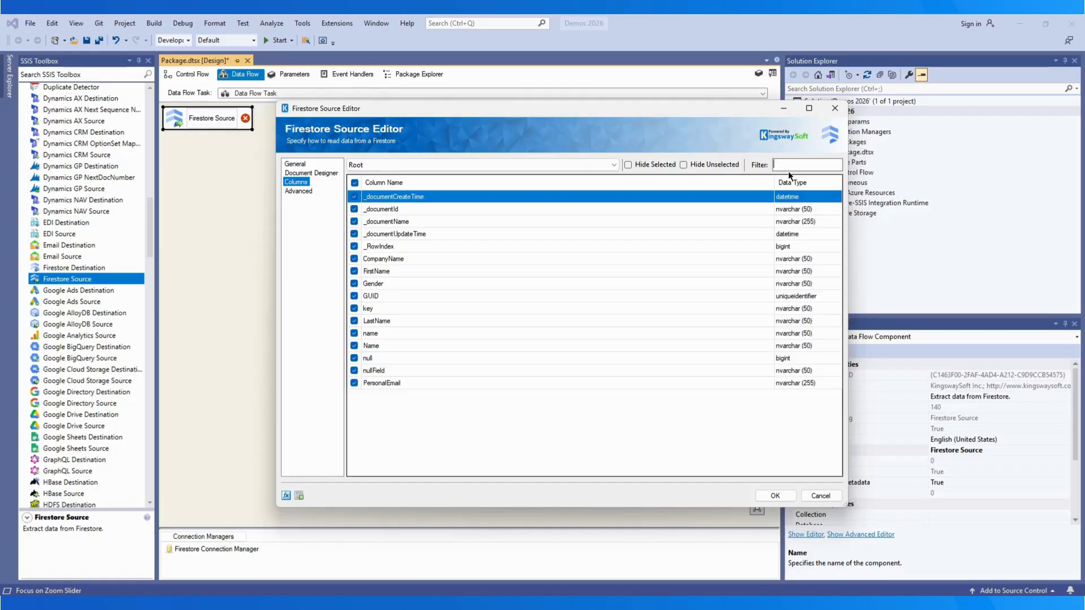
{"action": "left_click", "coordinate": [299, 191]}
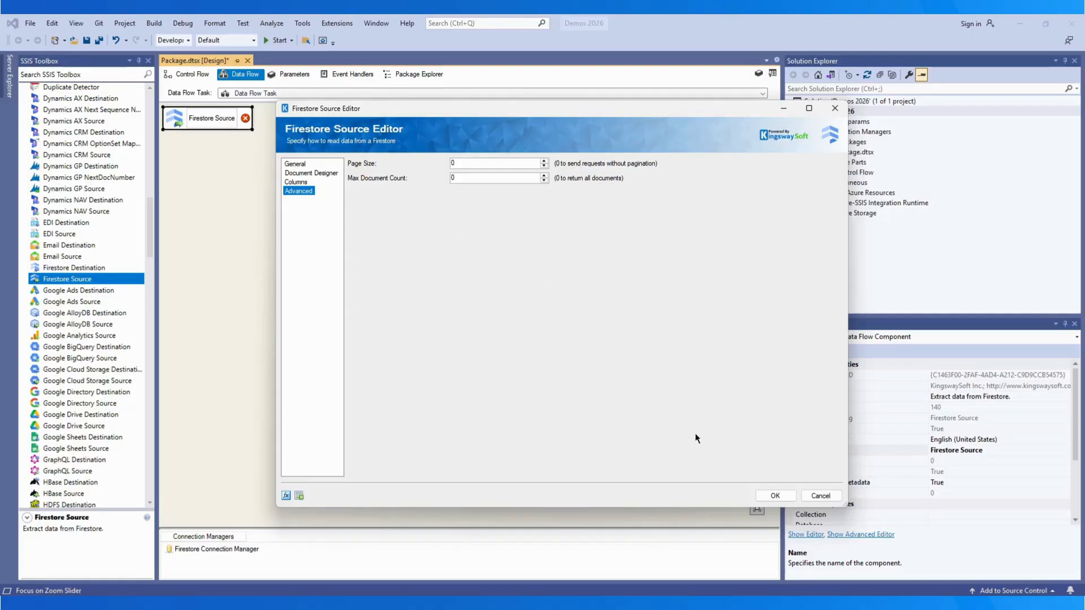
Step: Leave Page Size and Max Document Count at 0 and close the Firestore Source Editor
{"action": "left_click", "coordinate": [773, 496]}
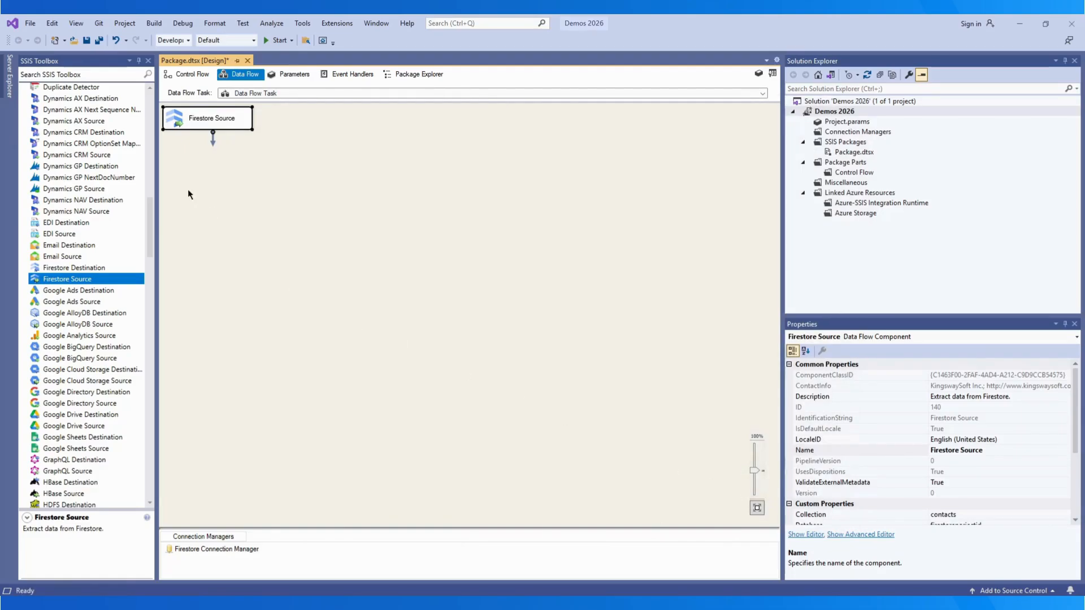
Step: Add two Dummy Destinations from the toolbox below Firestore Source
{"action": "left_click", "coordinate": [97, 74]}
{"action": "type", "text": "dummy"}
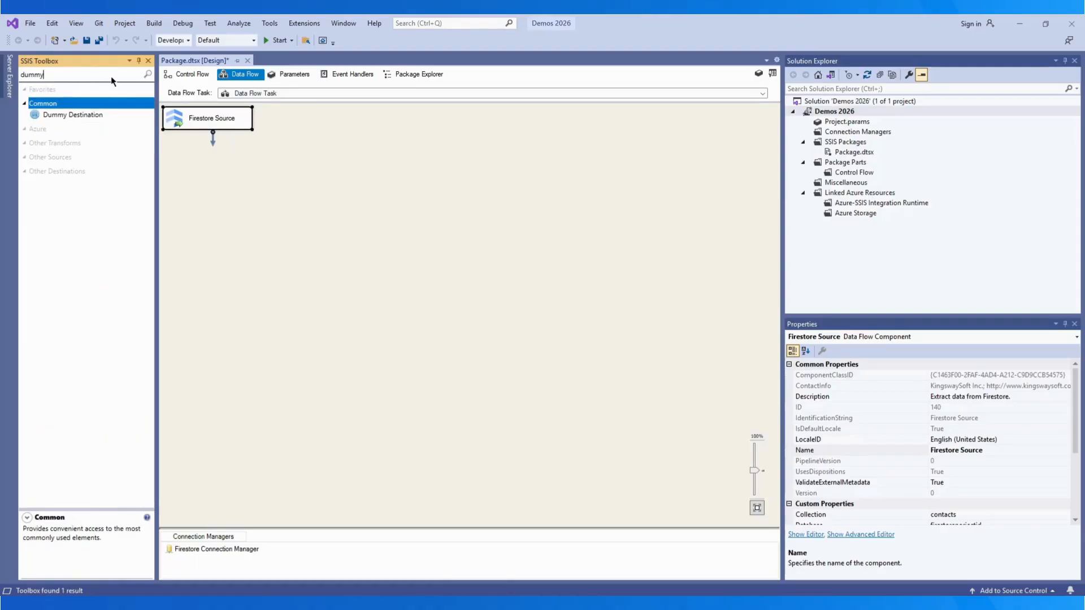
{"action": "left_click_drag", "start_coordinate": [62, 116], "coordinate": [172, 166]}
{"action": "left_click_drag", "start_coordinate": [78, 120], "coordinate": [287, 175]}
{"action": "left_click_drag", "start_coordinate": [215, 125], "coordinate": [230, 180]}
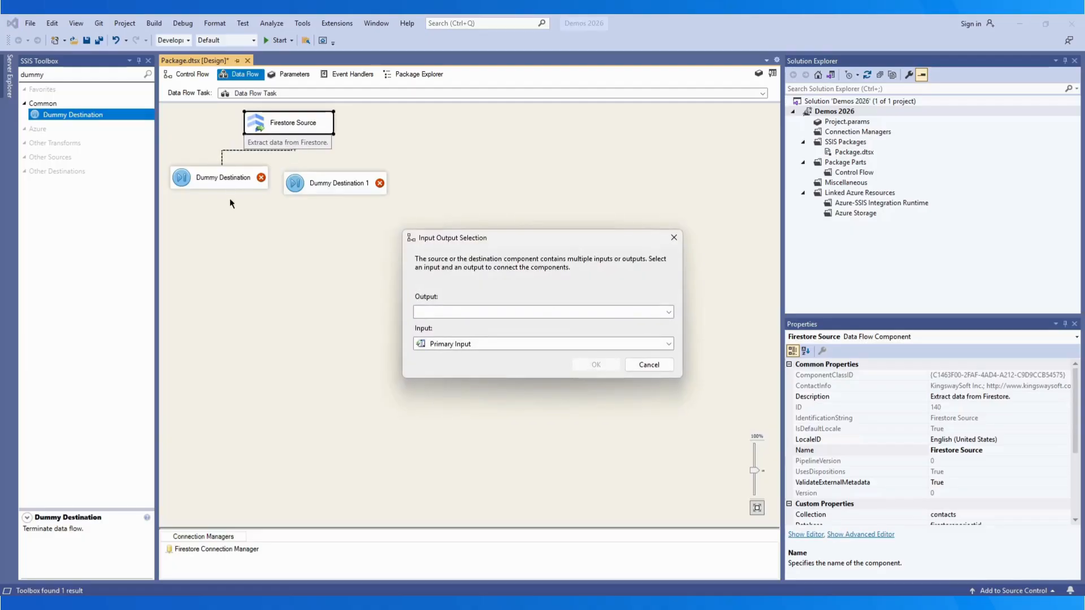
Step: Connect Firestore Source's Root output to one Dummy Destination and mapValue to the other
{"action": "left_click", "coordinate": [446, 313]}
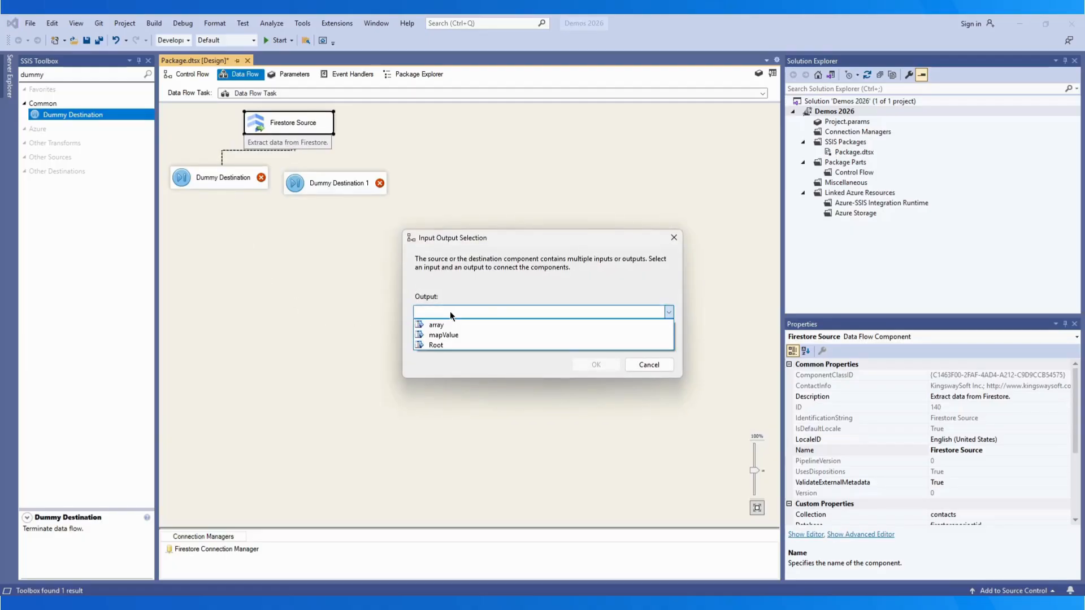
{"action": "left_click", "coordinate": [446, 344]}
{"action": "left_click", "coordinate": [594, 366]}
{"action": "left_click", "coordinate": [304, 126]}
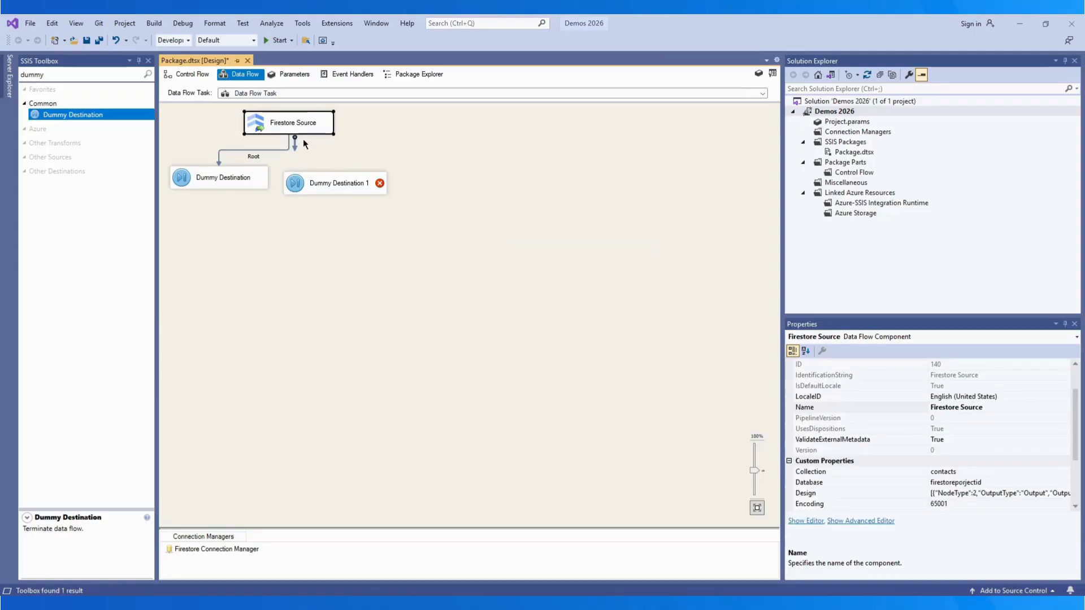
{"action": "left_click_drag", "start_coordinate": [296, 141], "coordinate": [329, 181]}
{"action": "left_click", "coordinate": [453, 313]}
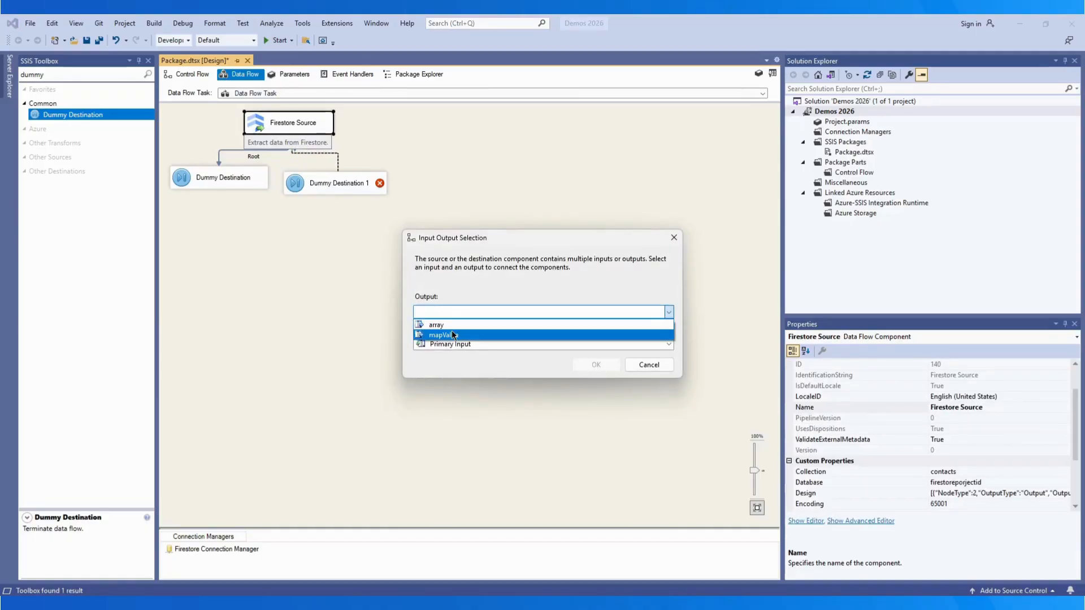
{"action": "left_click", "coordinate": [450, 335]}
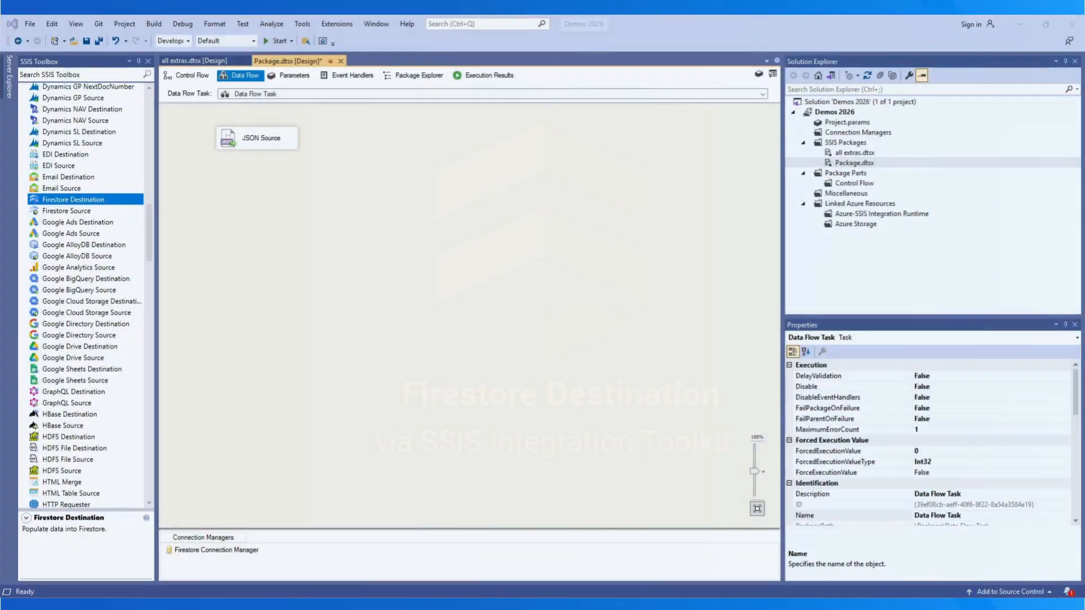
Step: Add a Firestore Destination and connect JSON Source's Root output to it
{"action": "left_click_drag", "start_coordinate": [74, 200], "coordinate": [271, 190]}
{"action": "left_click", "coordinate": [260, 144]}
{"action": "left_click", "coordinate": [527, 314]}
{"action": "left_click", "coordinate": [436, 326]}
{"action": "left_click", "coordinate": [595, 365]}
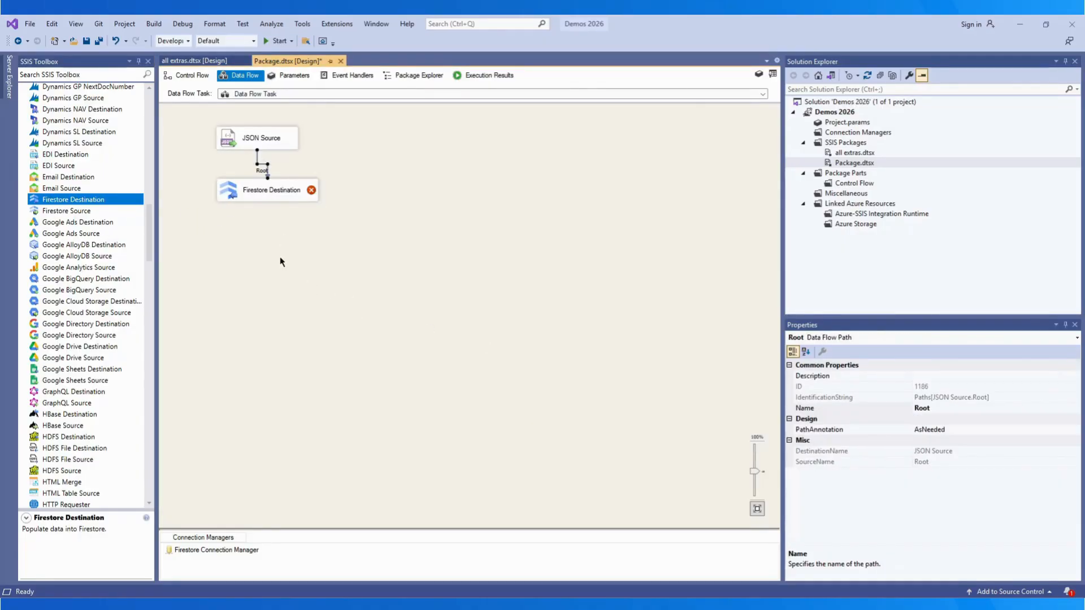
Step: Inspect the values path's properties and open the Firestore Destination Editor
{"action": "left_click", "coordinate": [258, 194]}
{"action": "left_click", "coordinate": [265, 142]}
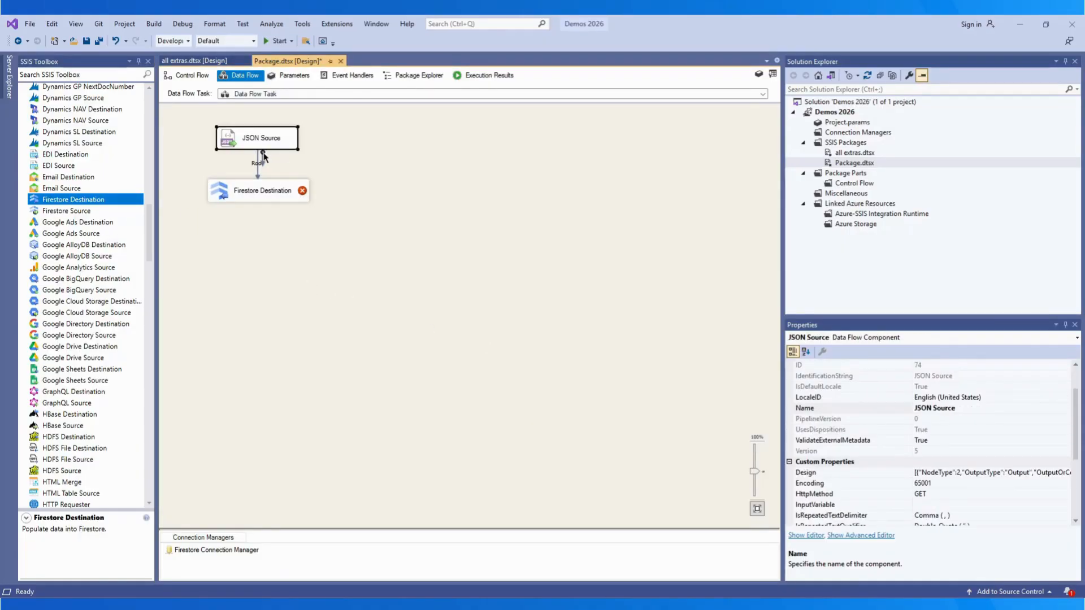
{"action": "left_click", "coordinate": [259, 172]}
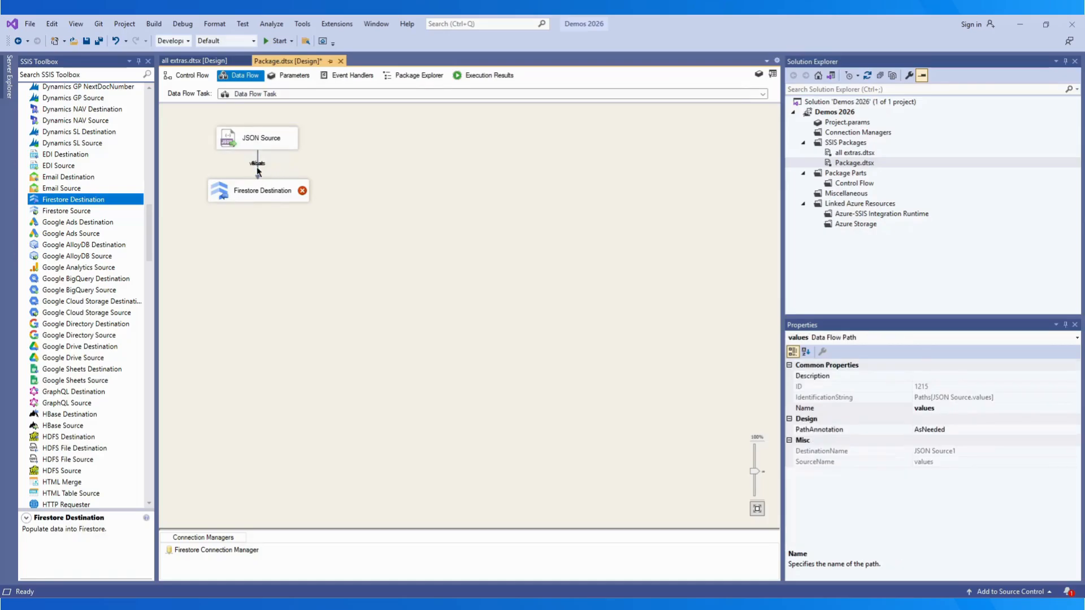
{"action": "left_click", "coordinate": [292, 224]}
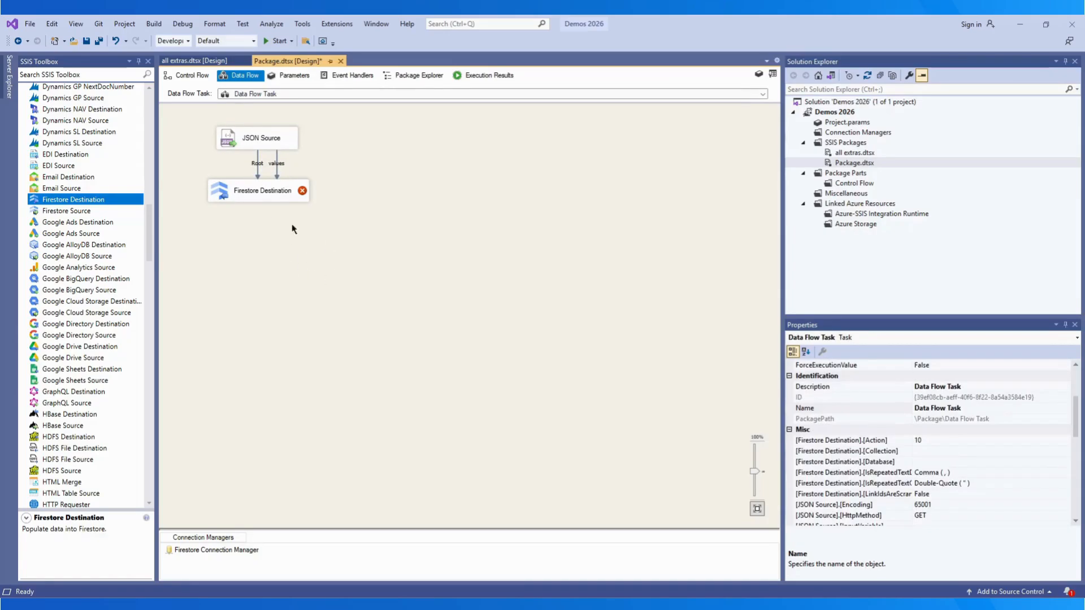
{"action": "double_click", "coordinate": [261, 195]}
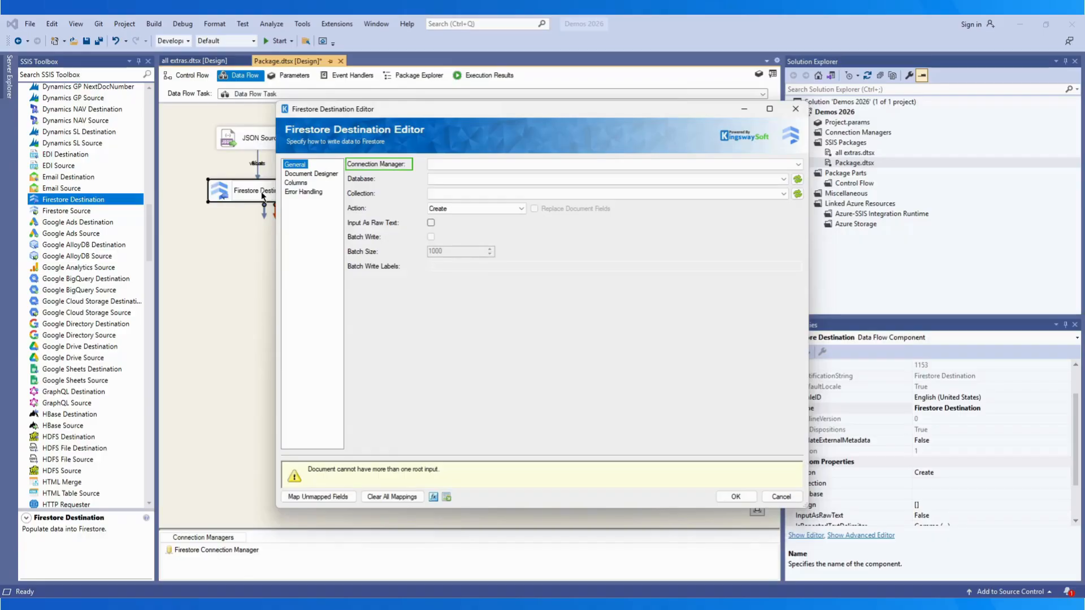
Step: Point the destination at Firestore Connection Manager, database firestoreprojectid and the contacts collection
{"action": "left_click", "coordinate": [497, 164]}
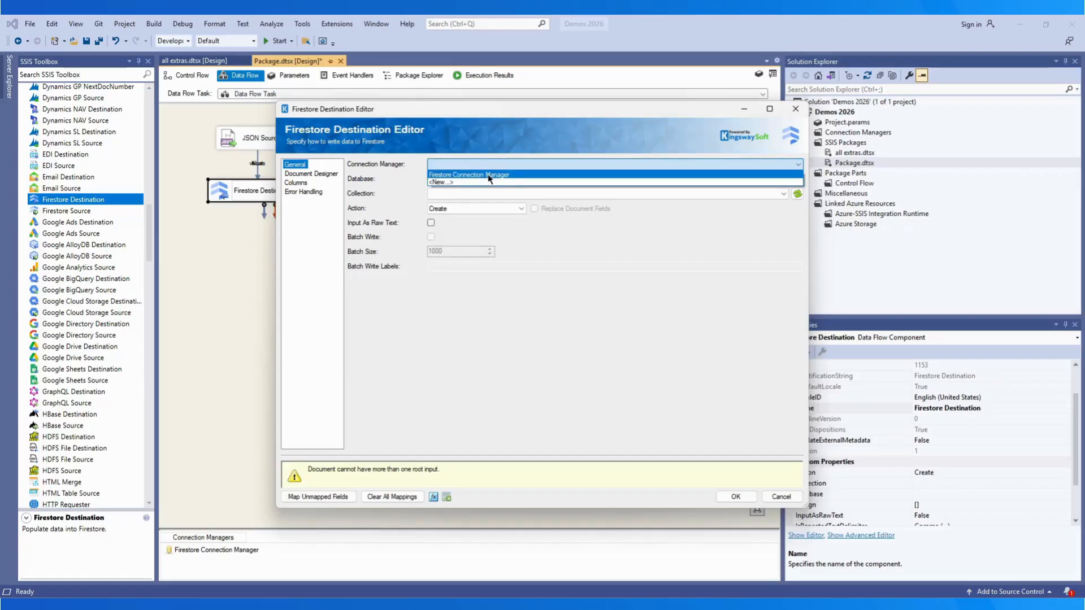
{"action": "left_click", "coordinate": [489, 175]}
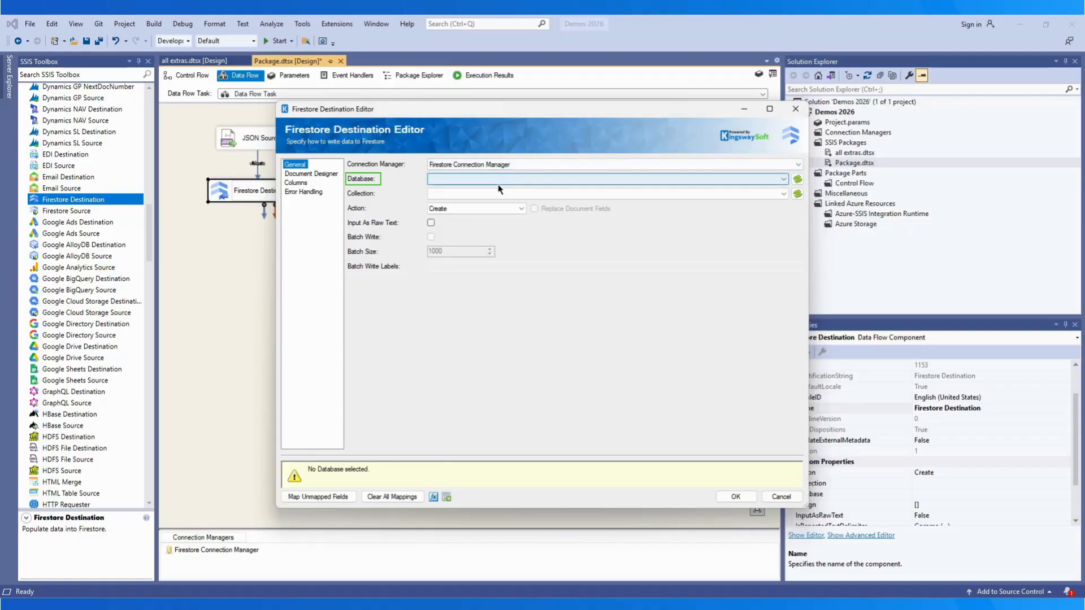
{"action": "left_click", "coordinate": [783, 180]}
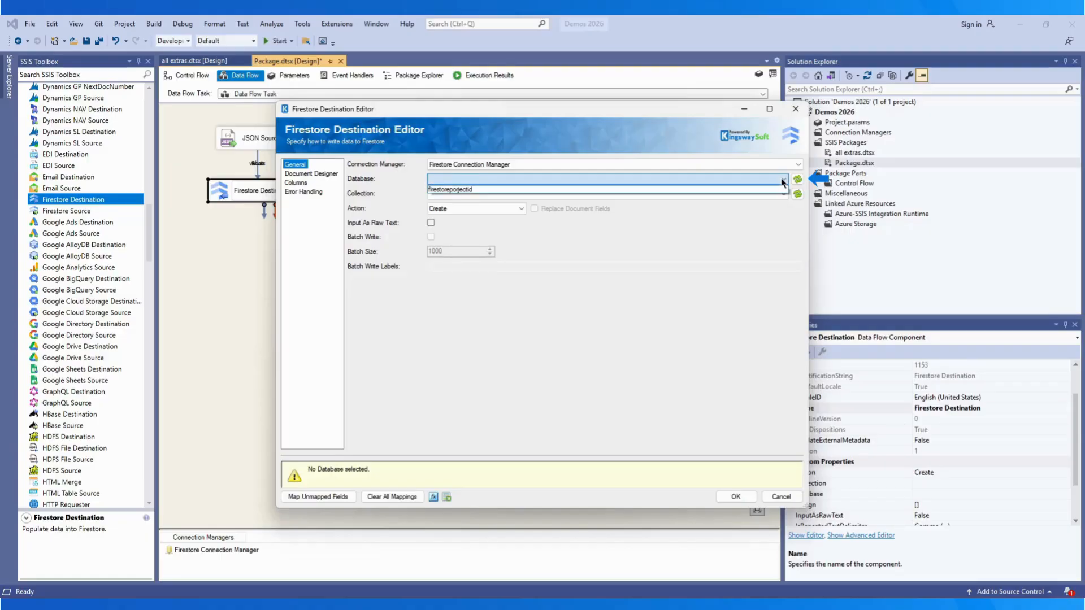
{"action": "left_click", "coordinate": [777, 190]}
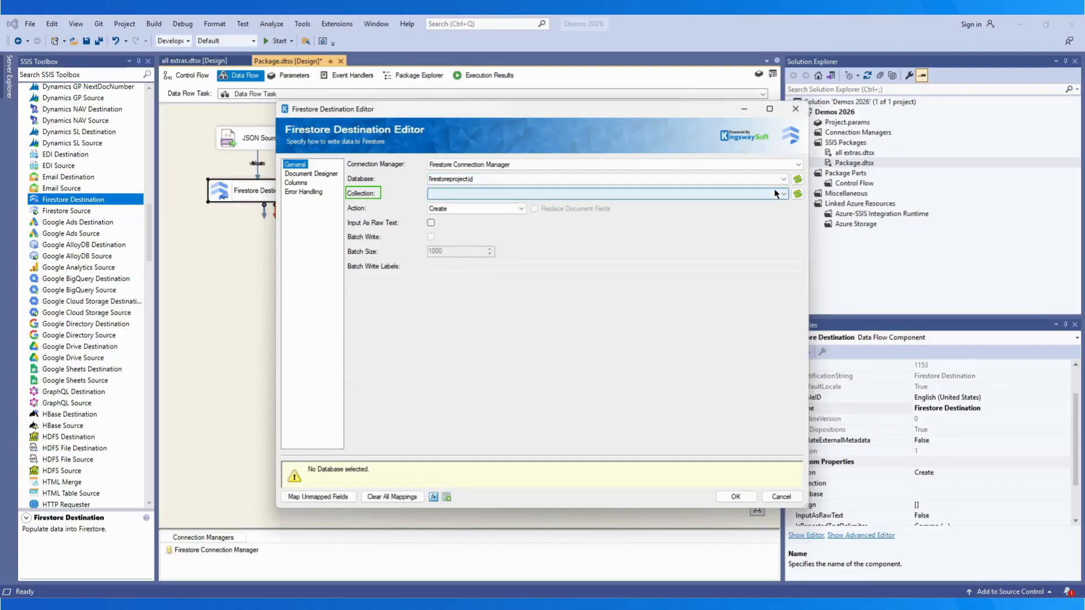
{"action": "left_click", "coordinate": [778, 194]}
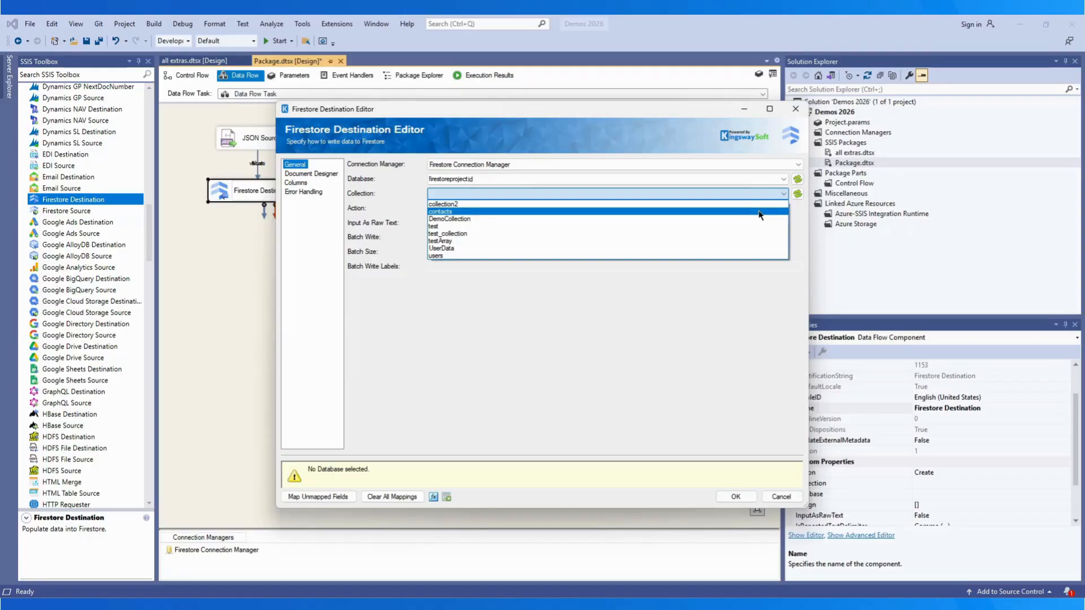
{"action": "left_click", "coordinate": [759, 212]}
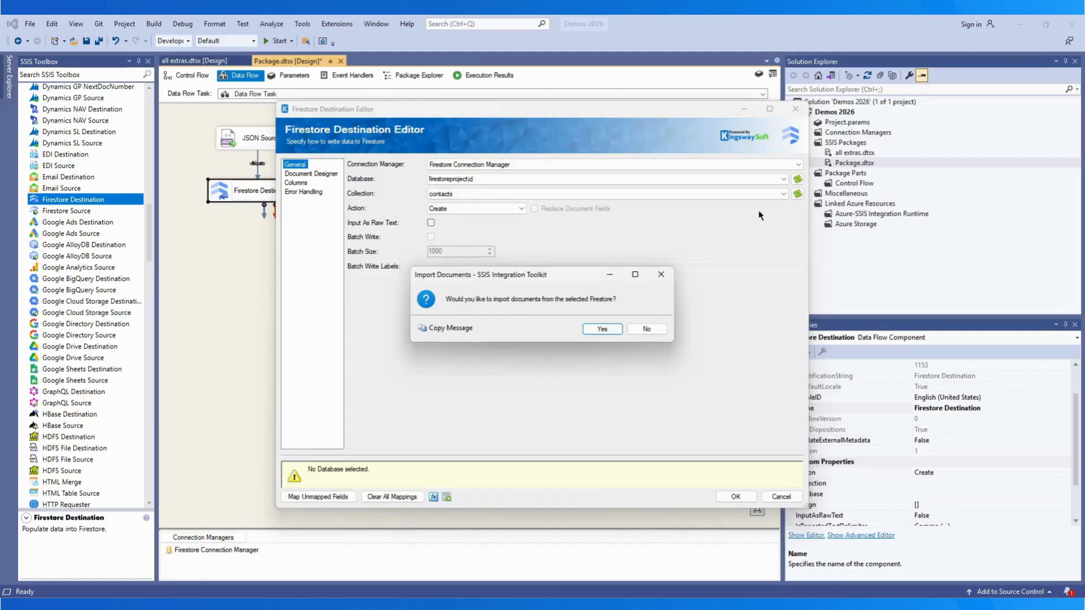
Step: Import the document structure from Firestore with 0 documents to scan and a pasted name-equals-Testing query
{"action": "left_click", "coordinate": [603, 328]}
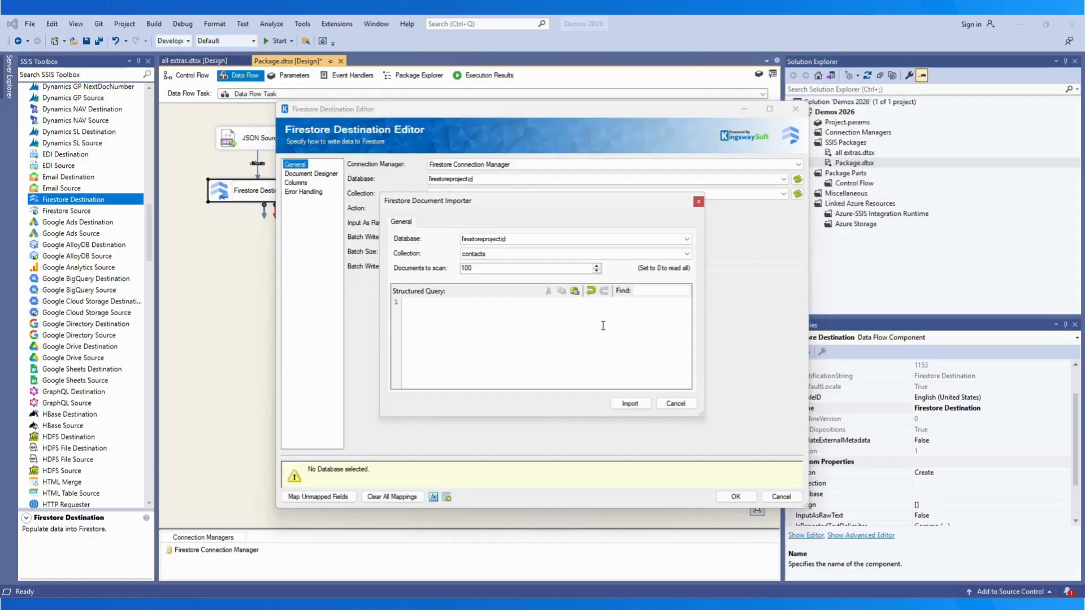
{"action": "double_click", "coordinate": [481, 268]}
{"action": "type", "text": "0"}
{"action": "key", "text": "ctrl+v"}
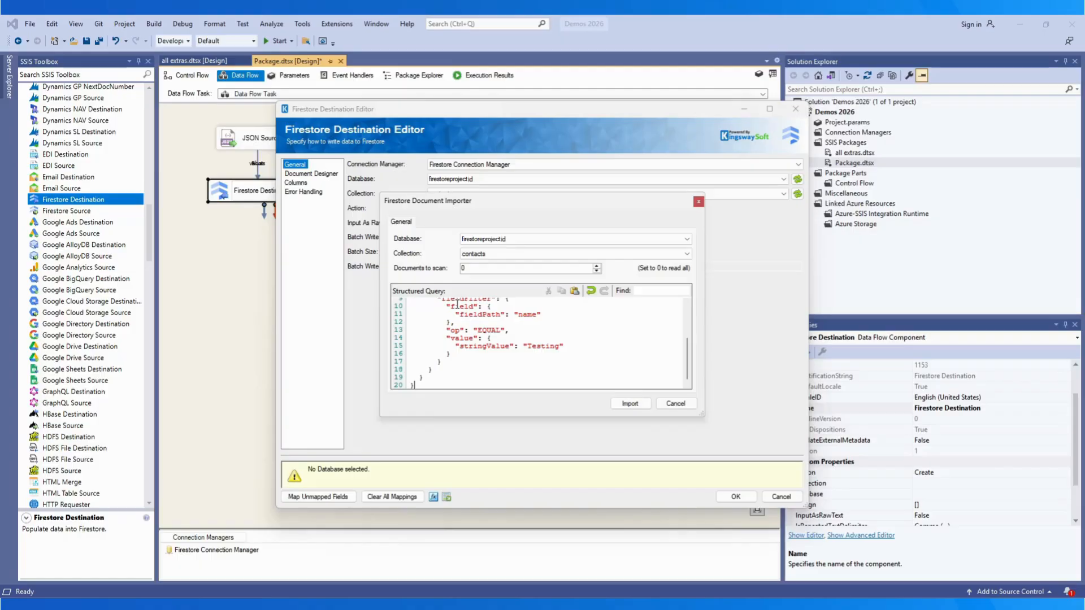
{"action": "left_click_drag", "start_coordinate": [685, 356], "coordinate": [687, 329]}
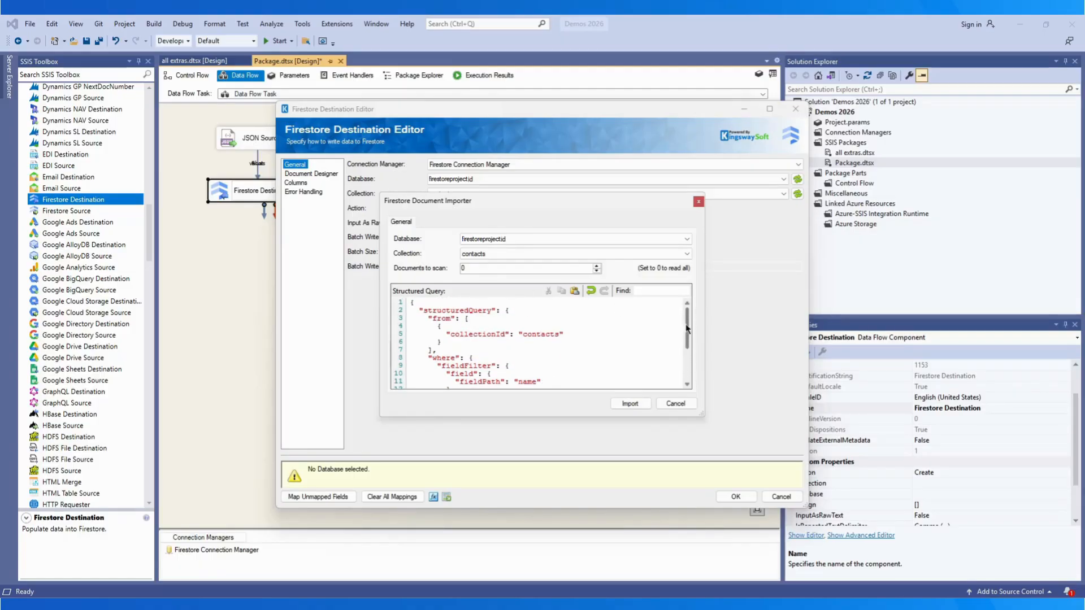
{"action": "left_click", "coordinate": [629, 404]}
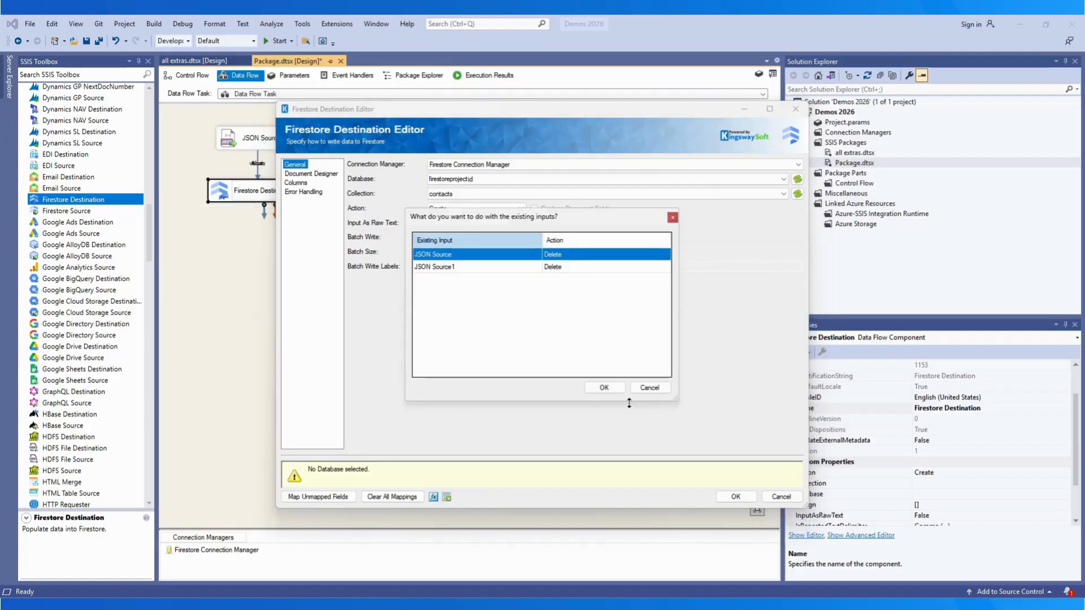
Step: Map JSON Source to Root and JSON Source1 to array, and confirm the assignments
{"action": "left_click", "coordinate": [563, 256]}
{"action": "left_click", "coordinate": [563, 256]}
{"action": "left_click", "coordinate": [566, 273]}
{"action": "left_click", "coordinate": [566, 267]}
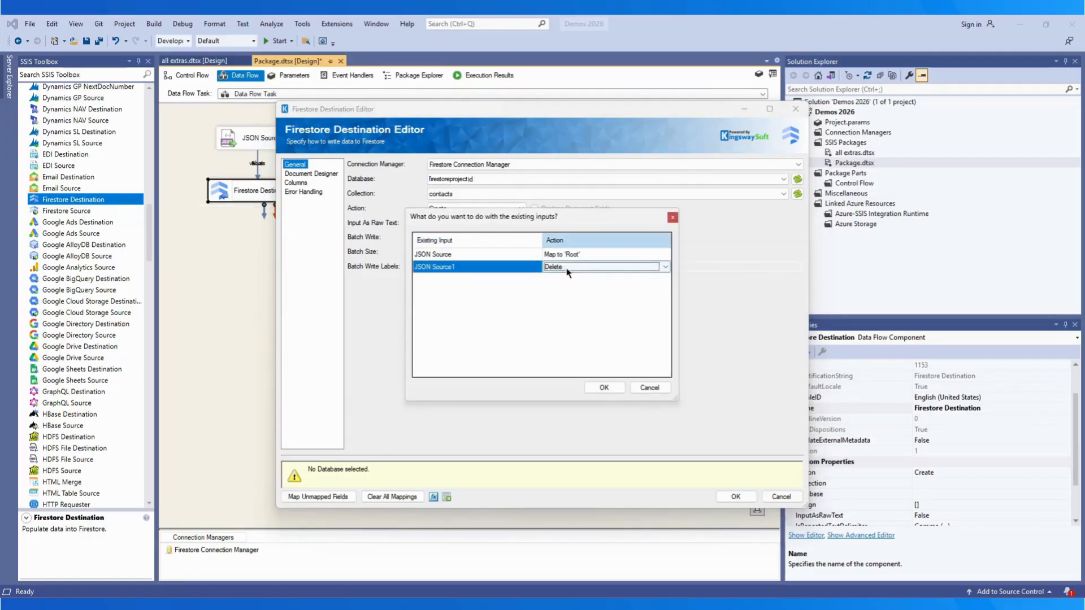
{"action": "left_click", "coordinate": [566, 268]}
{"action": "left_click", "coordinate": [574, 284]}
{"action": "left_click", "coordinate": [604, 388]}
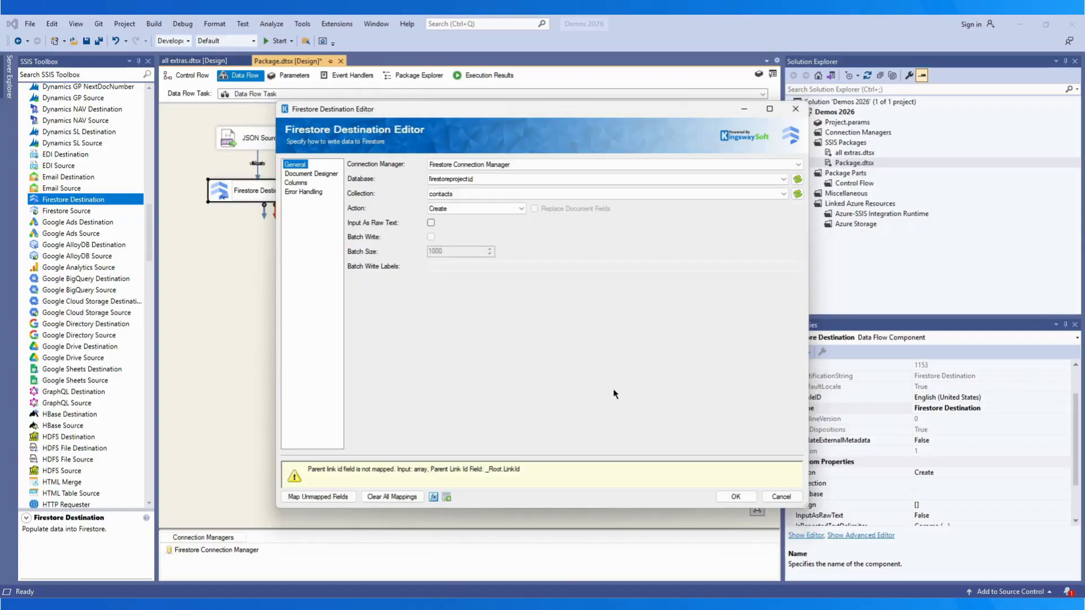
Step: Auto-map the unmapped array fields and map _Root.LinkId to the _RootlinkId column
{"action": "left_click", "coordinate": [299, 183]}
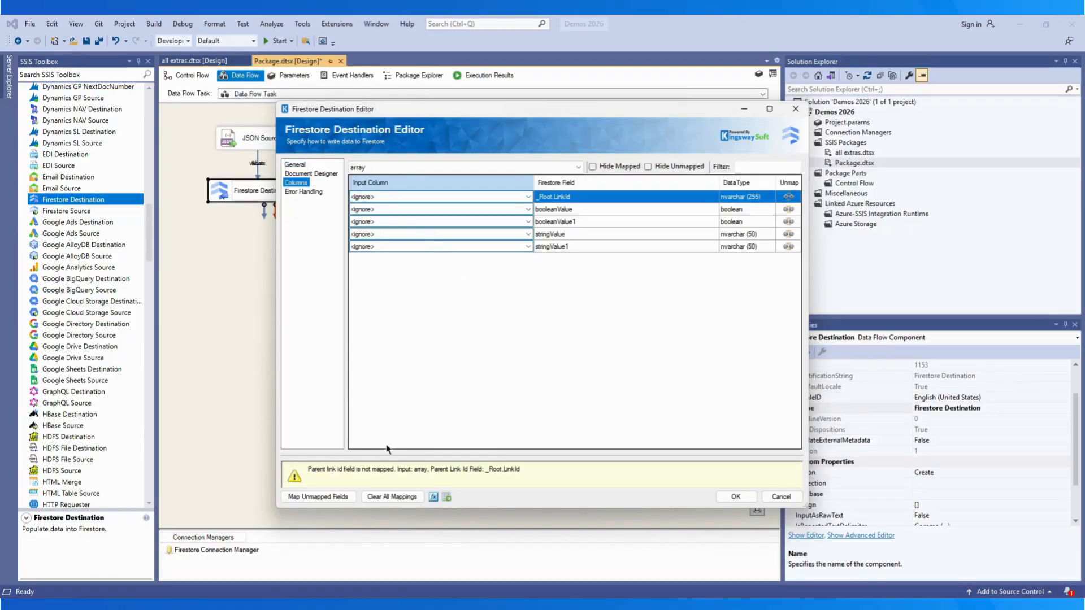
{"action": "left_click", "coordinate": [328, 495]}
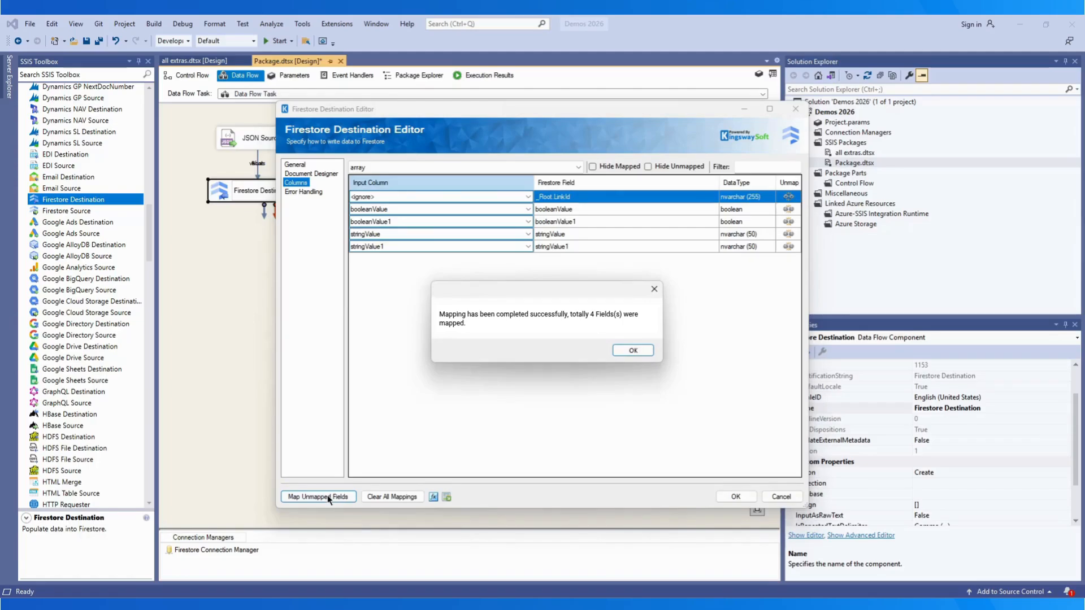
{"action": "left_click", "coordinate": [633, 350]}
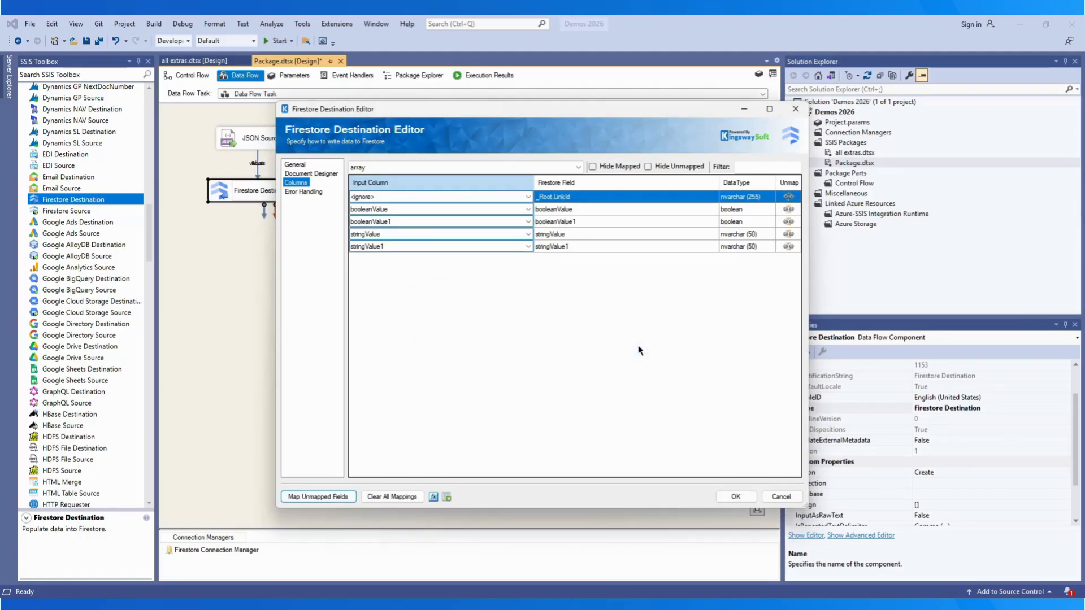
{"action": "left_click", "coordinate": [528, 198]}
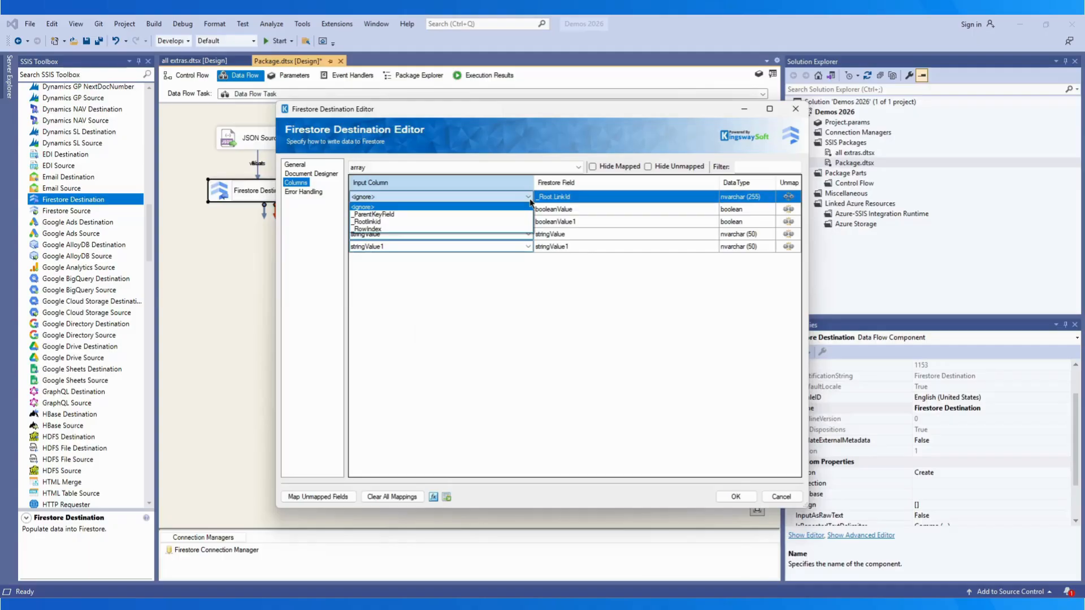
{"action": "left_click", "coordinate": [497, 221]}
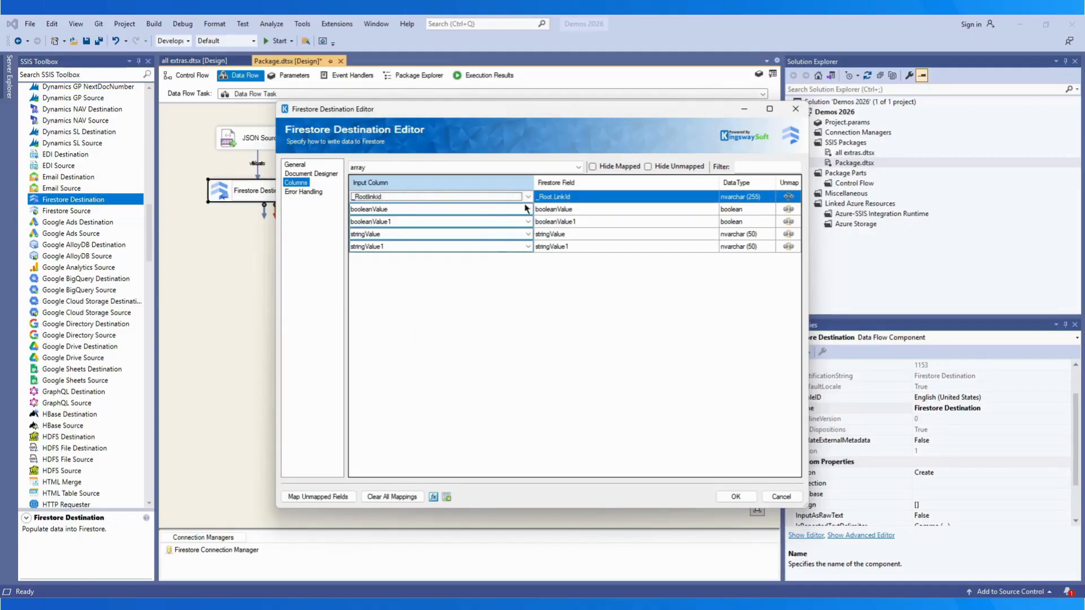
Step: Switch the mapping grid to the Root input and auto-map its 10 unmapped fields
{"action": "left_click", "coordinate": [578, 167]}
{"action": "left_click", "coordinate": [531, 183]}
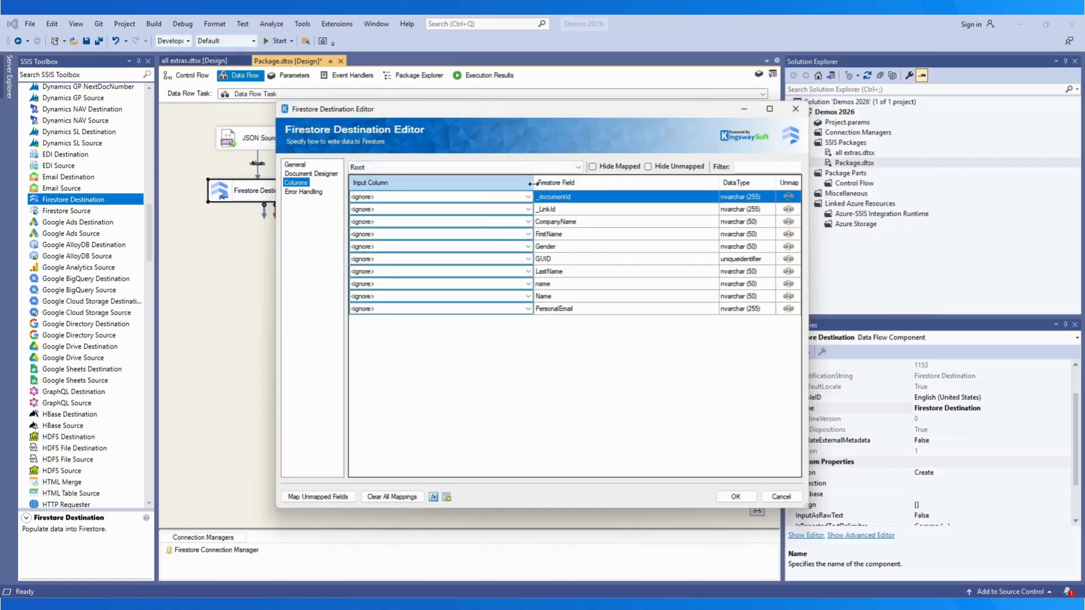
{"action": "left_click", "coordinate": [327, 496]}
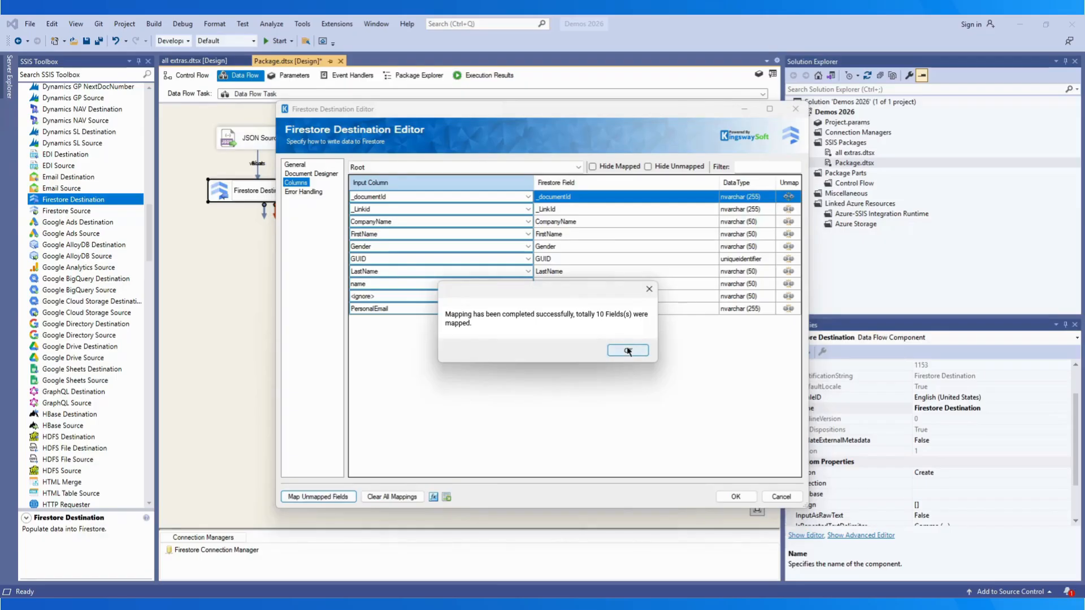
{"action": "left_click", "coordinate": [627, 351]}
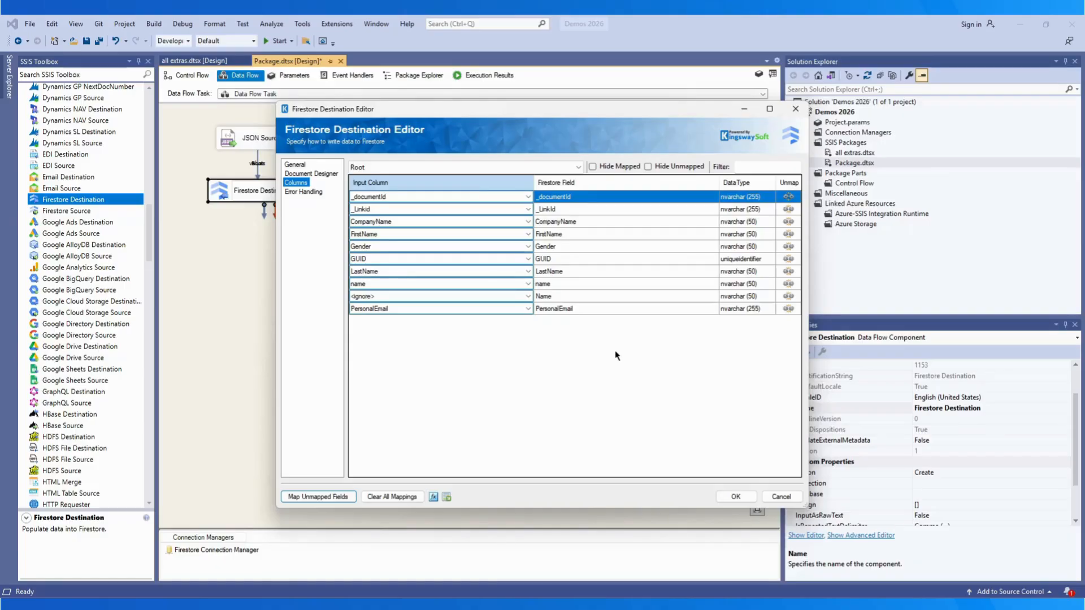
Step: On General, set the action to Upsert with Replace Document Fields and Batch Write labelled 'migration_v1'
{"action": "left_click", "coordinate": [295, 166]}
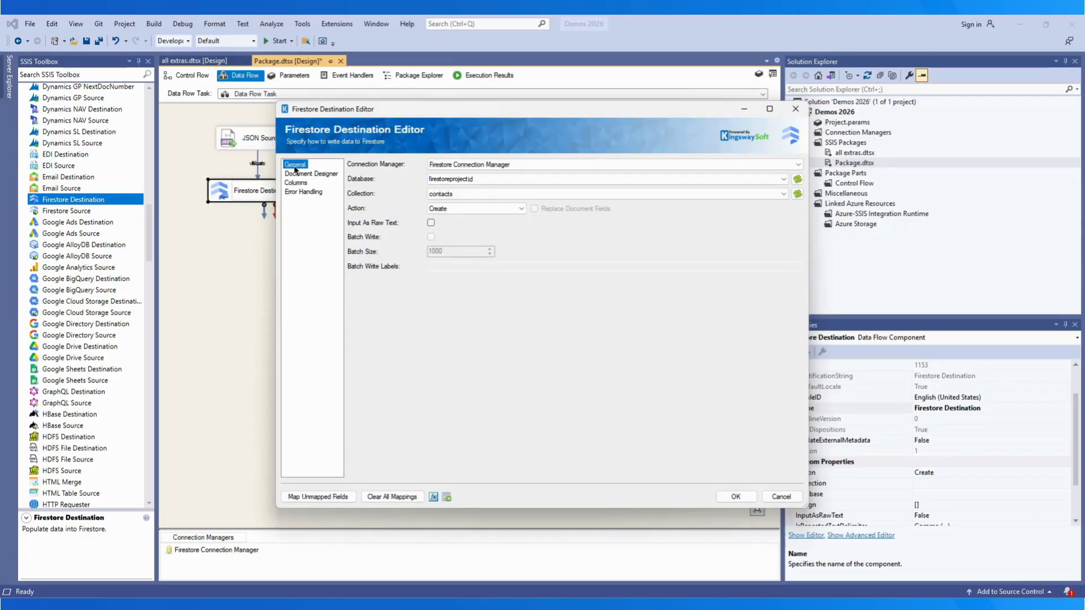
{"action": "left_click", "coordinate": [476, 210]}
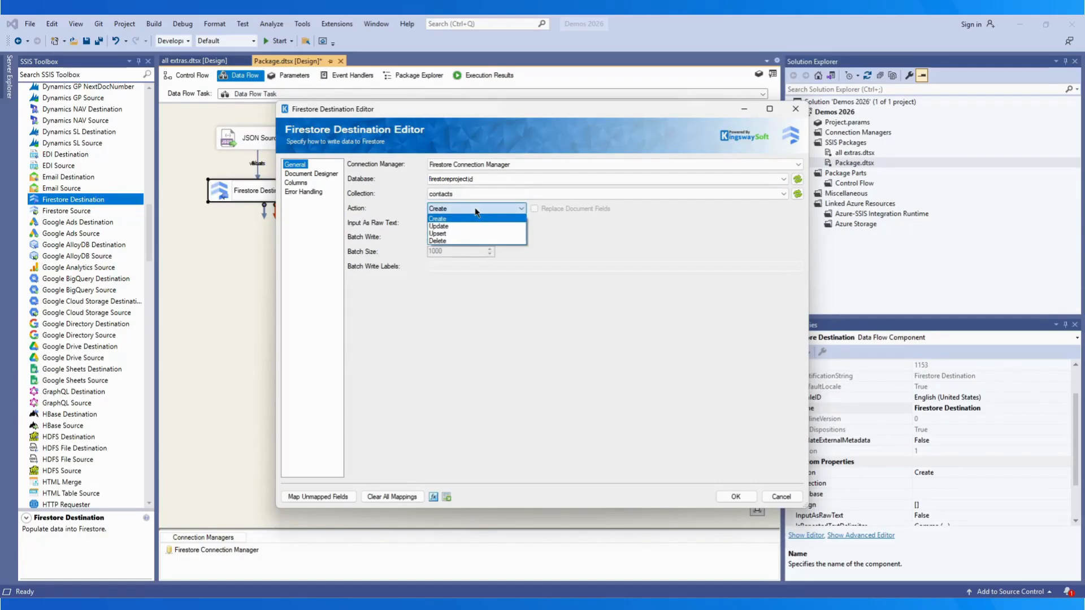
{"action": "left_click", "coordinate": [458, 234]}
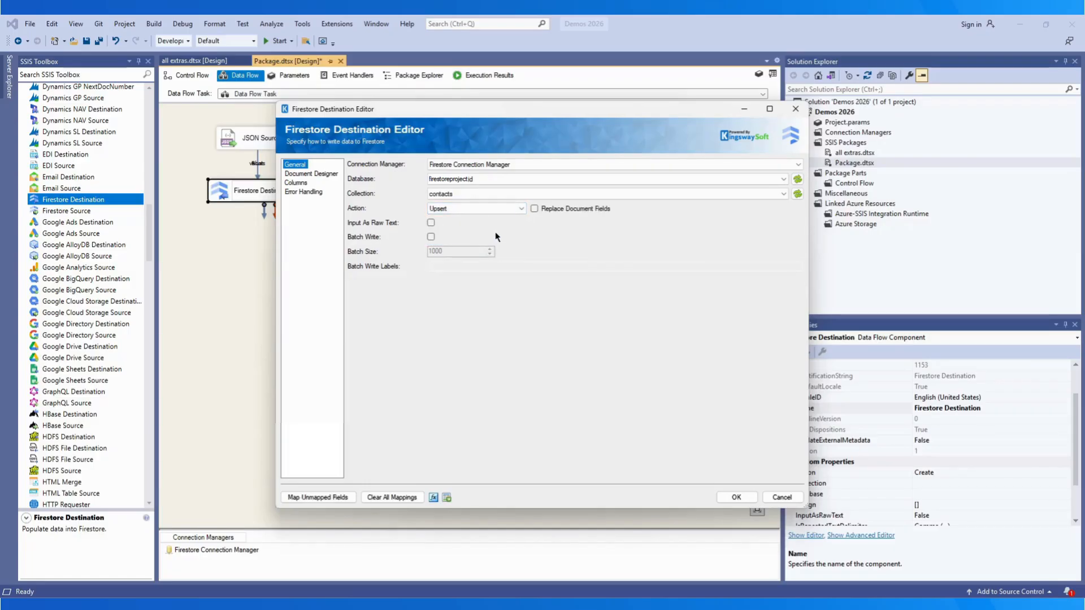
{"action": "left_click", "coordinate": [534, 209]}
{"action": "left_click", "coordinate": [431, 237]}
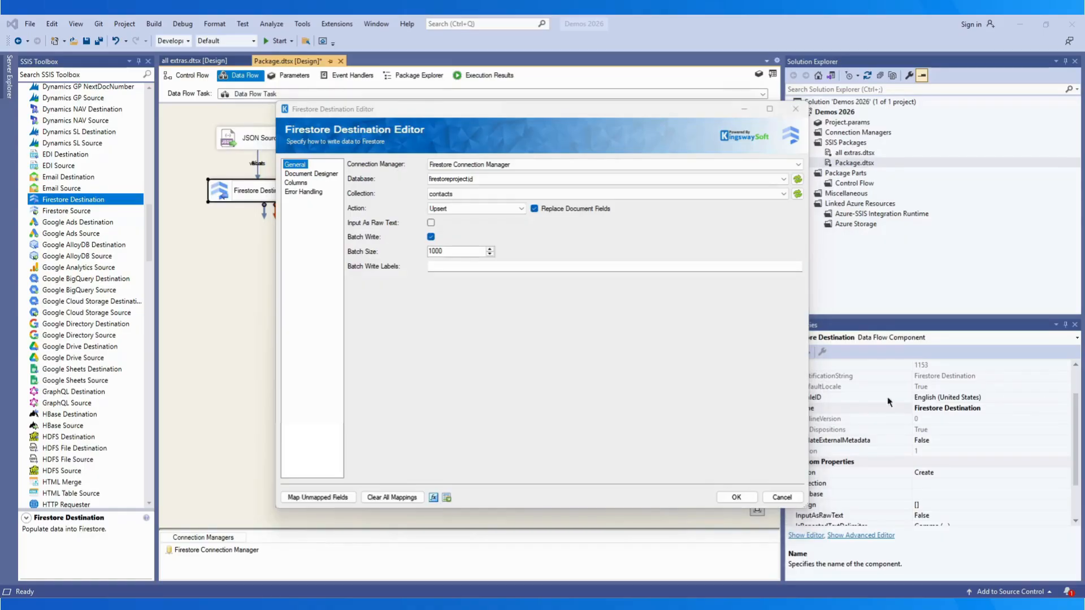
{"action": "left_click", "coordinate": [468, 266]}
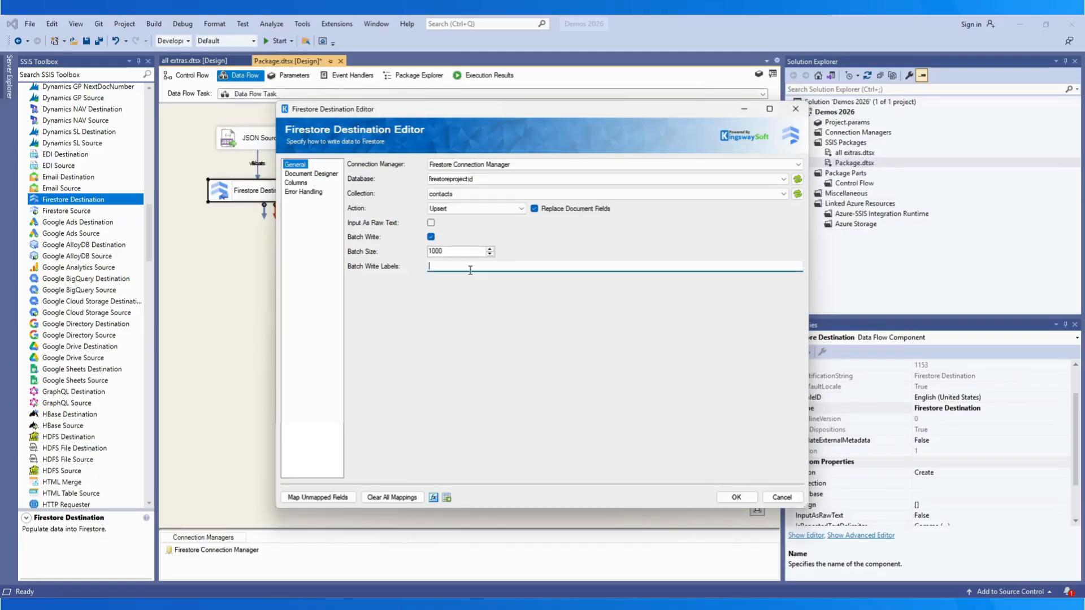
{"action": "type", "text": "migration_v1"}
Step: Untick Replace Document Fields and set the write action back to Create
{"action": "left_click", "coordinate": [535, 209]}
{"action": "left_click", "coordinate": [521, 208]}
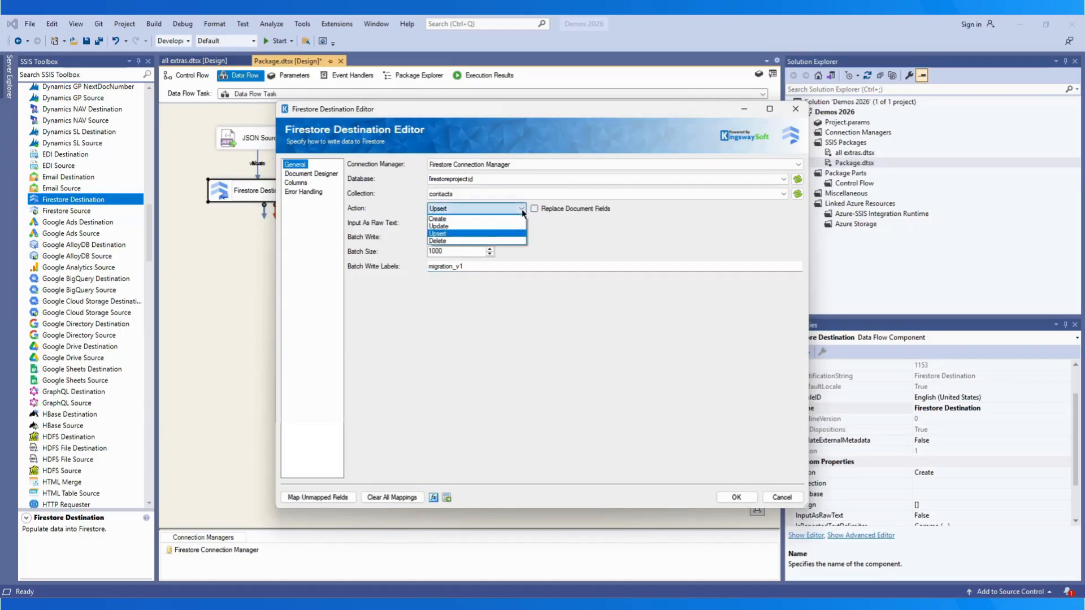
{"action": "left_click", "coordinate": [493, 219]}
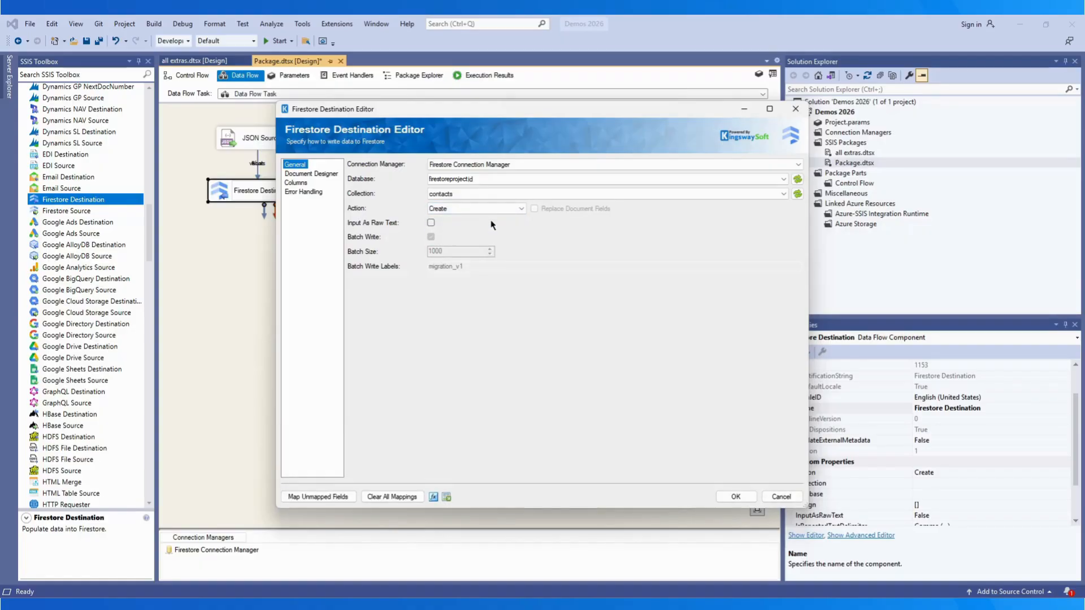
{"action": "left_click", "coordinate": [433, 497]}
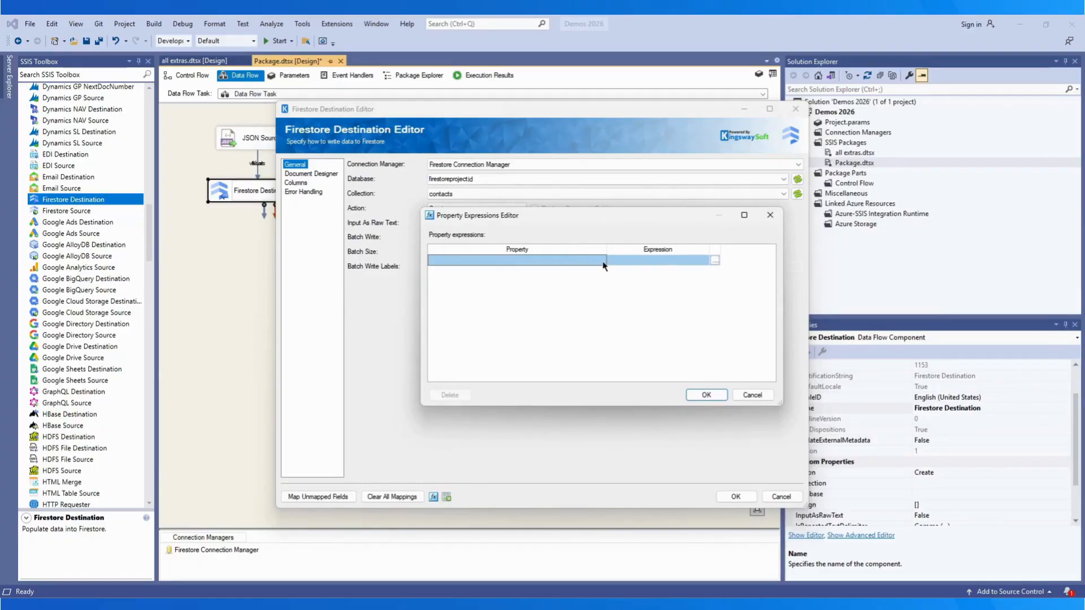
{"action": "left_click", "coordinate": [601, 261]}
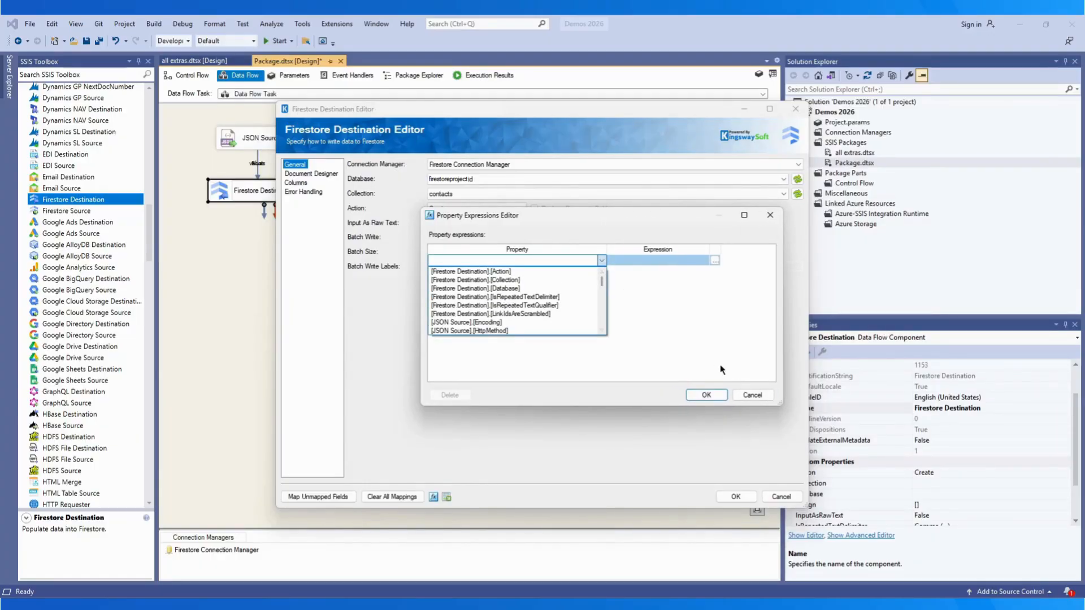
{"action": "left_click", "coordinate": [752, 395]}
{"action": "left_click", "coordinate": [752, 395]}
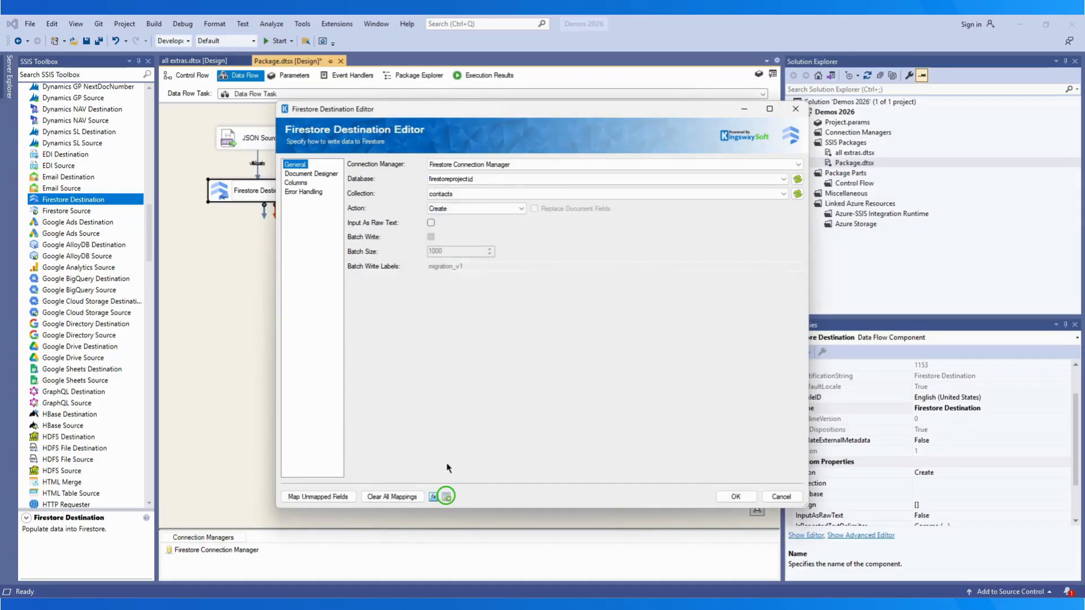
{"action": "left_click", "coordinate": [446, 497]}
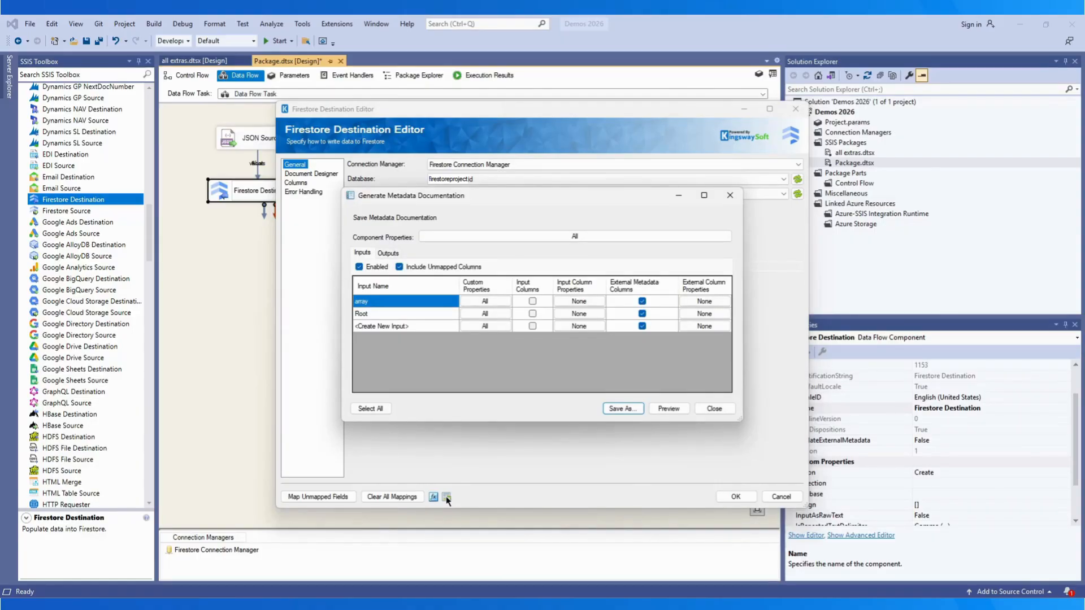
{"action": "left_click", "coordinate": [713, 410]}
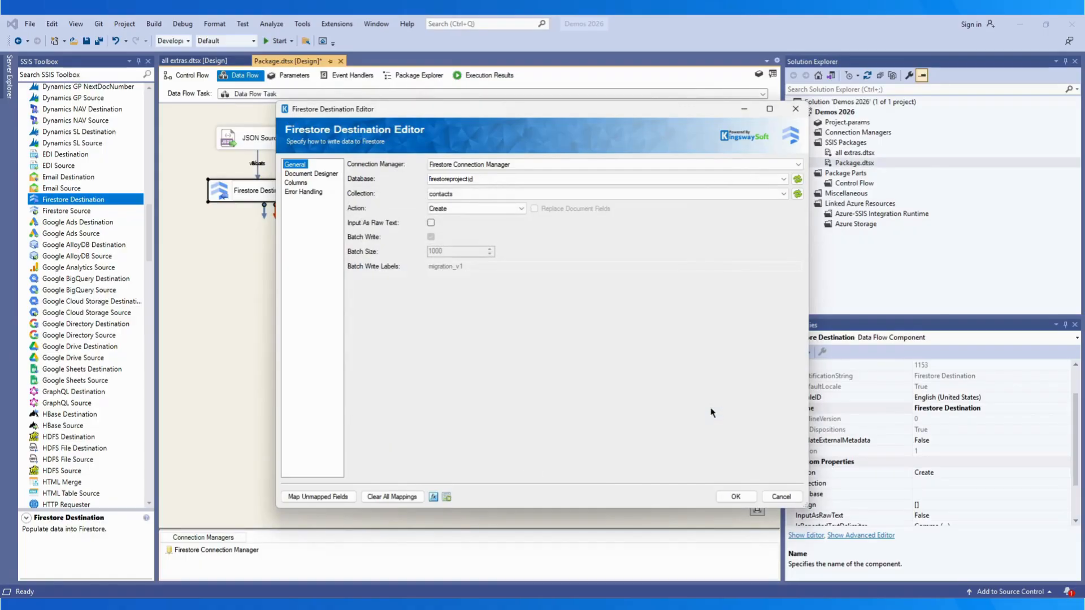
Step: In the Document Designer node tree, show all grid columns and widen the editor
{"action": "left_click", "coordinate": [298, 175]}
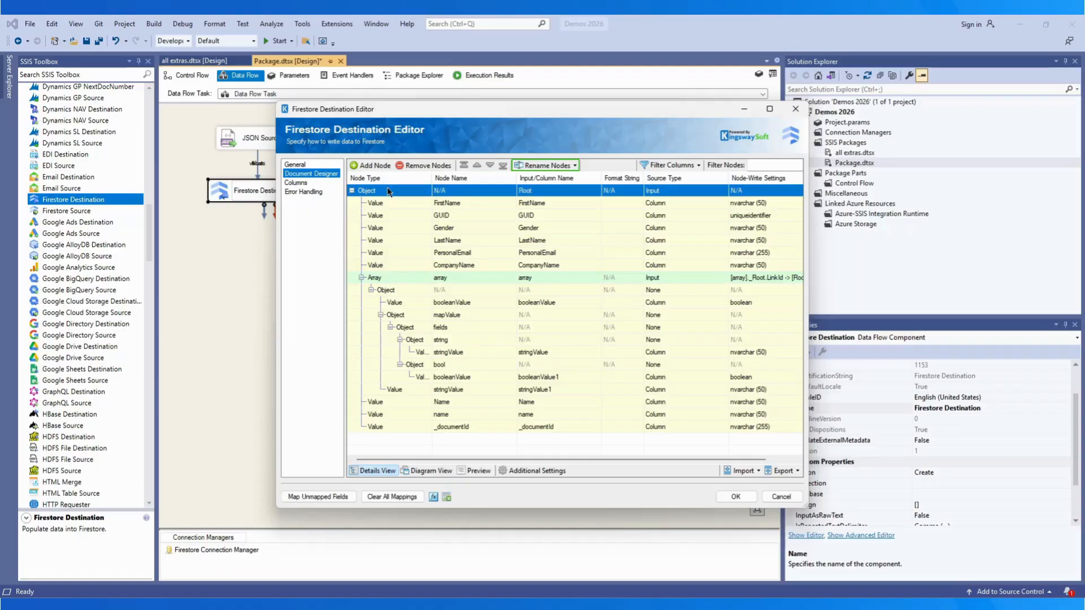
{"action": "left_click", "coordinate": [575, 166]}
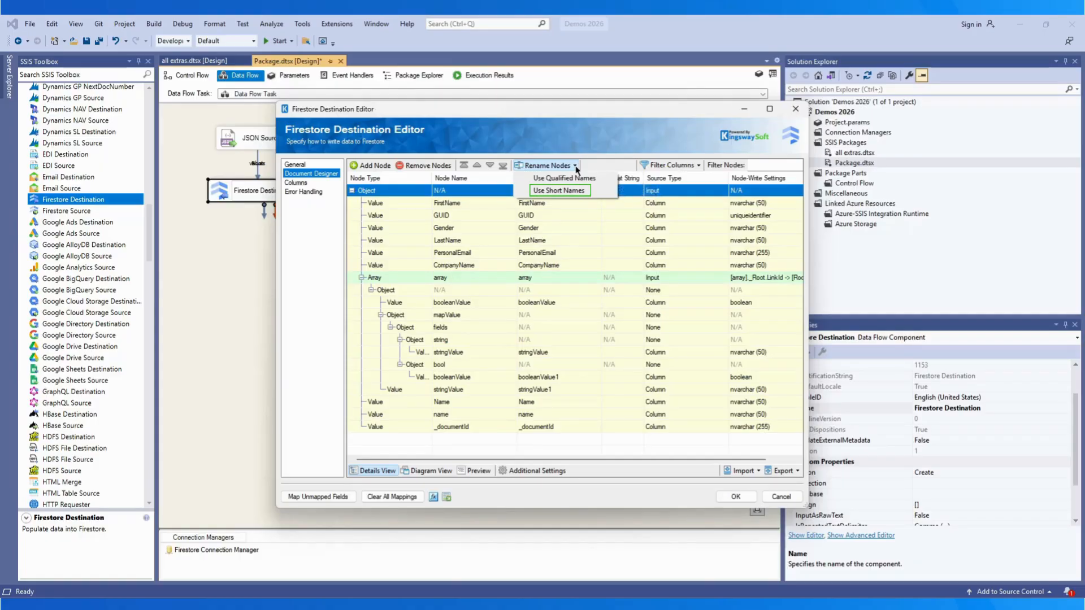
{"action": "left_click", "coordinate": [565, 167]}
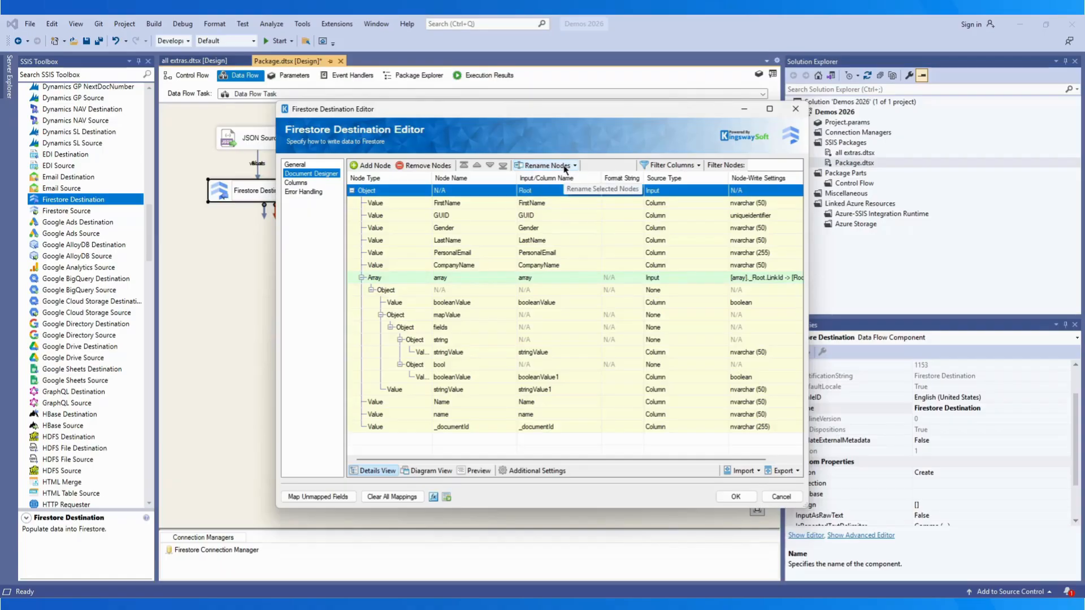
{"action": "left_click", "coordinate": [699, 166]}
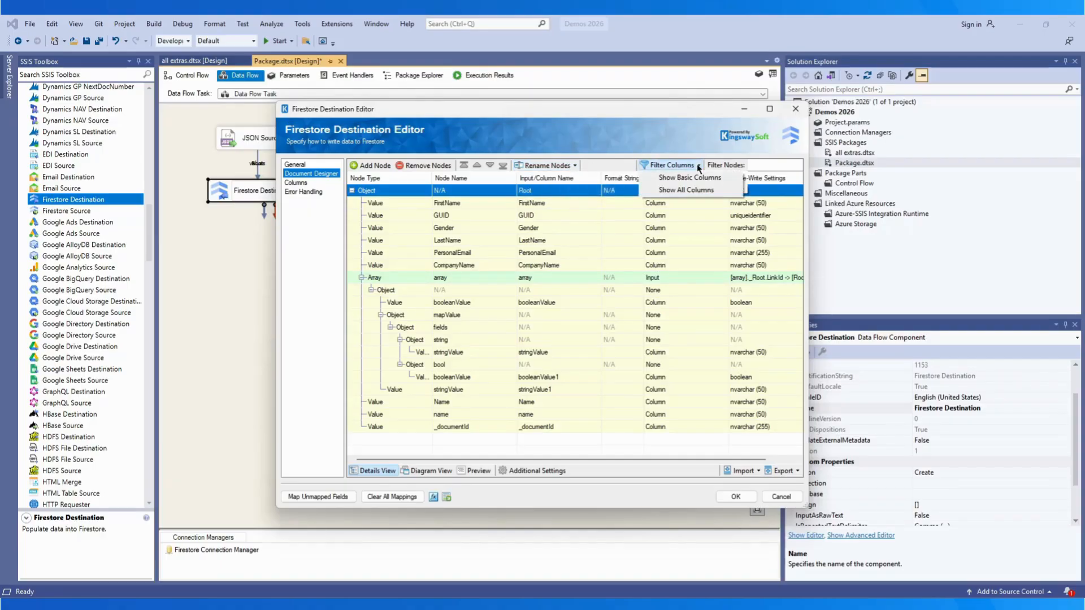
{"action": "left_click", "coordinate": [695, 191]}
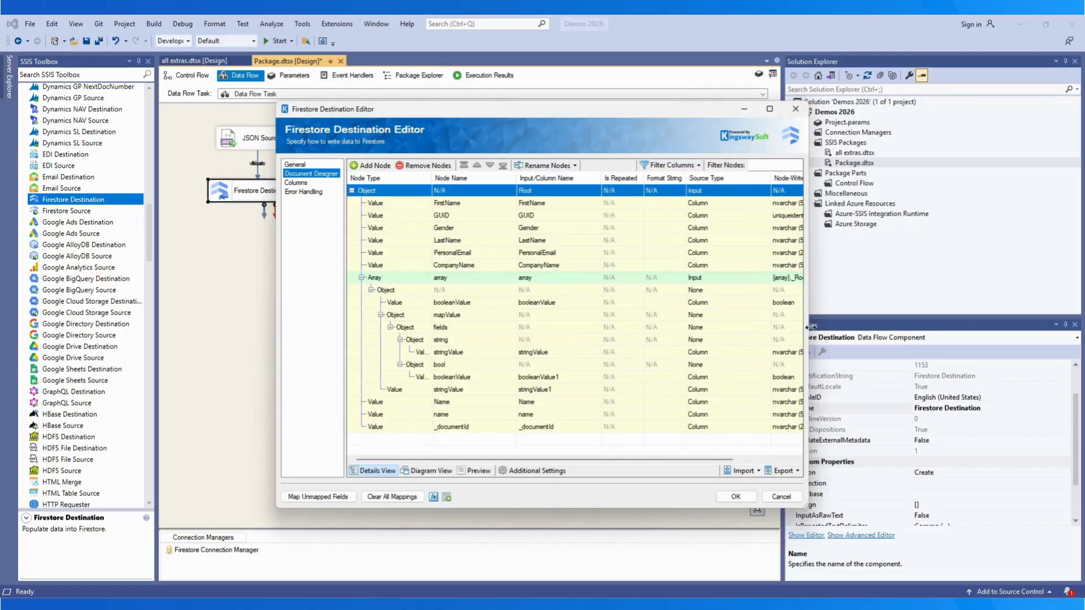
{"action": "left_click_drag", "start_coordinate": [808, 327], "coordinate": [899, 318]}
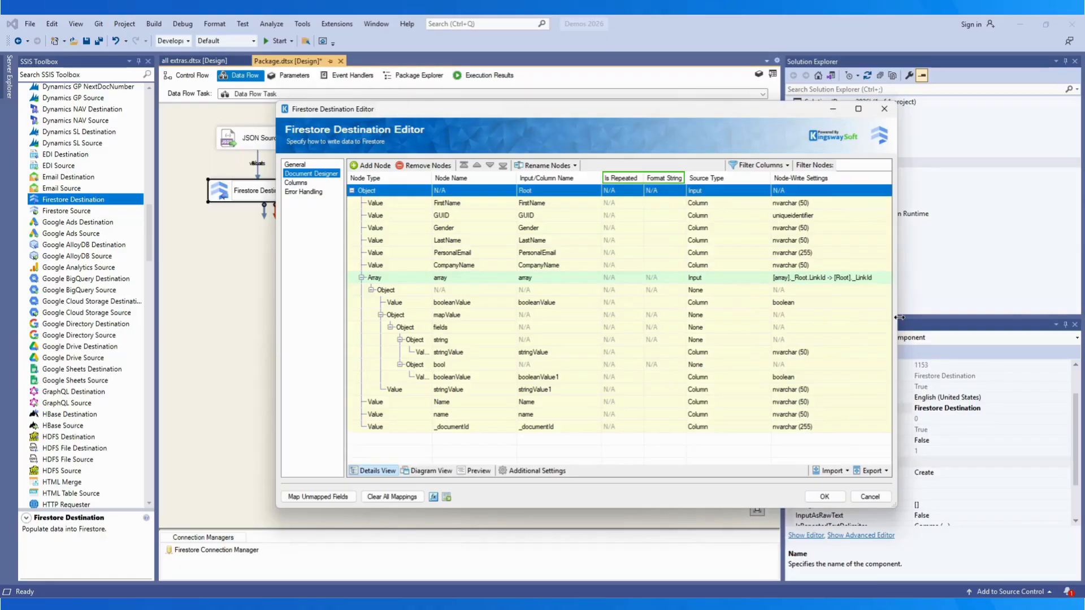
Step: Filter the nodes by 'company', clear the filter, and check the root node's type choices
{"action": "left_click", "coordinate": [852, 164]}
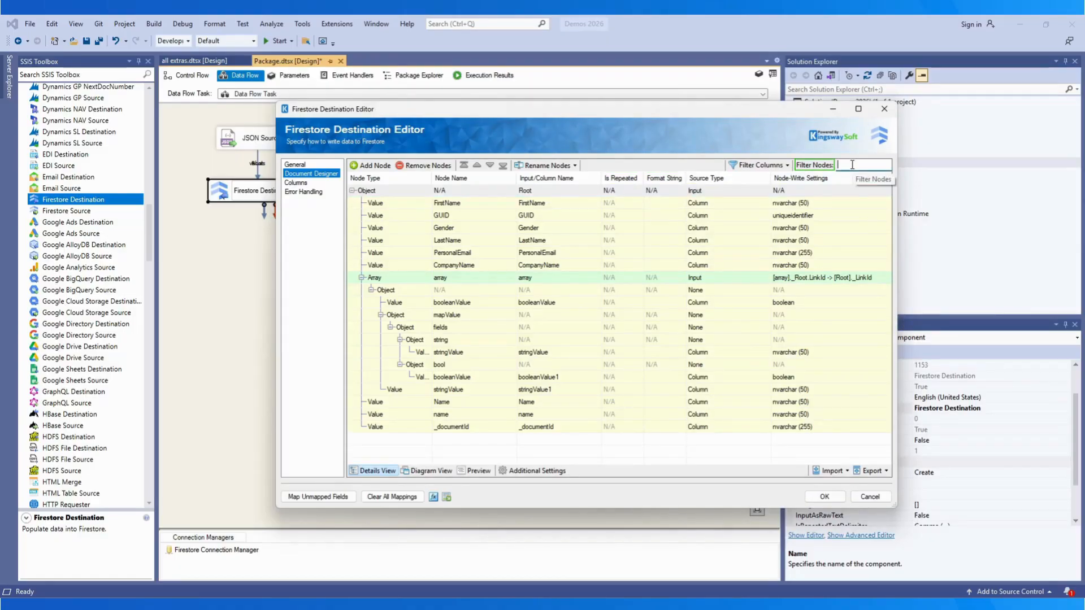
{"action": "type", "text": "company"}
{"action": "key", "text": "ctrl+a"}
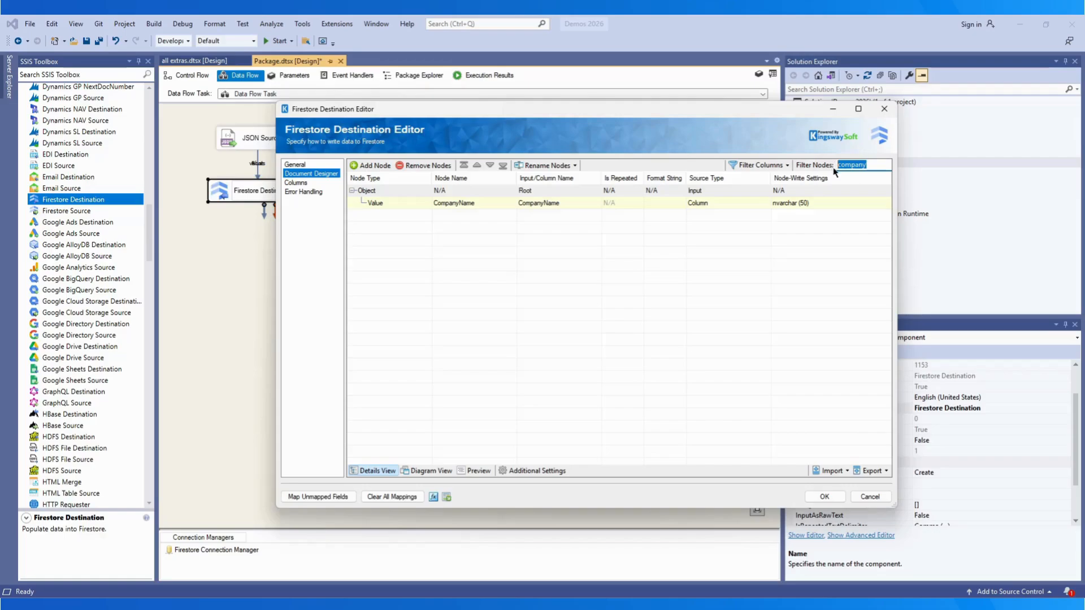
{"action": "key", "text": "BackSpace"}
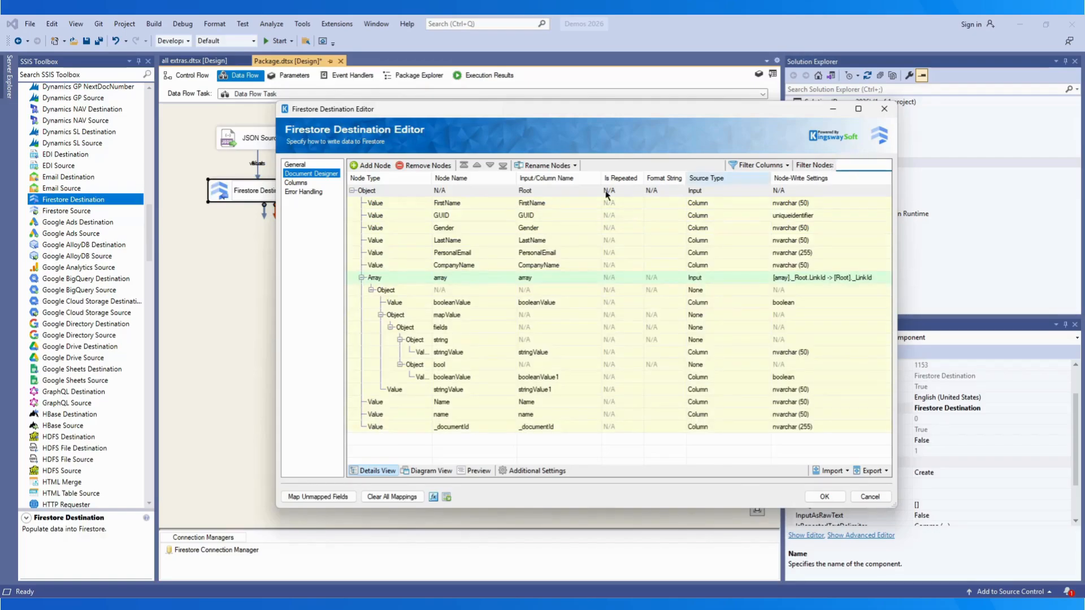
{"action": "left_click", "coordinate": [408, 192]}
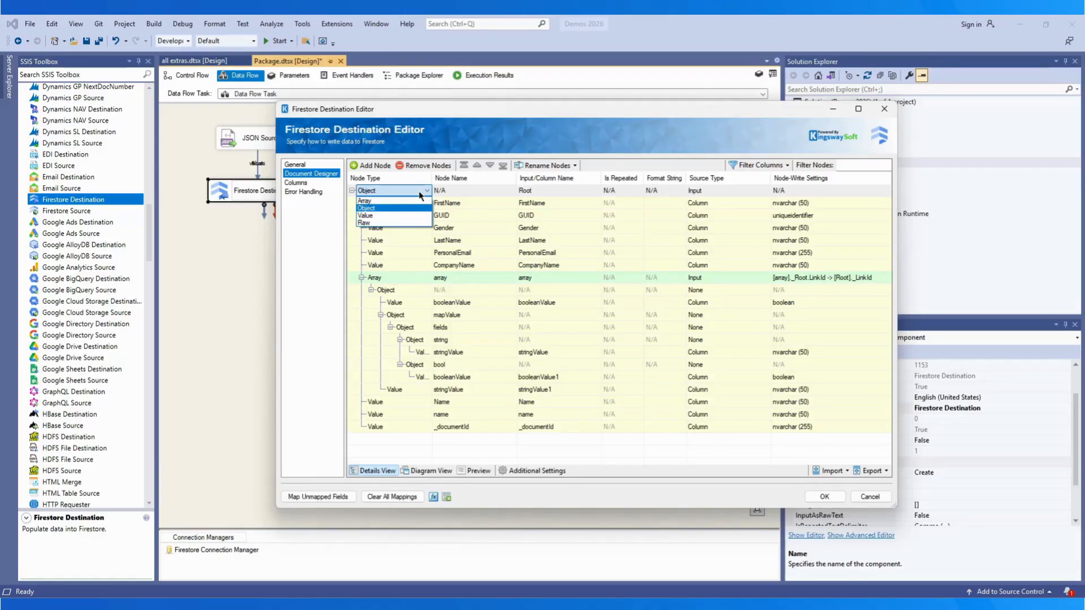
{"action": "left_click", "coordinate": [420, 192]}
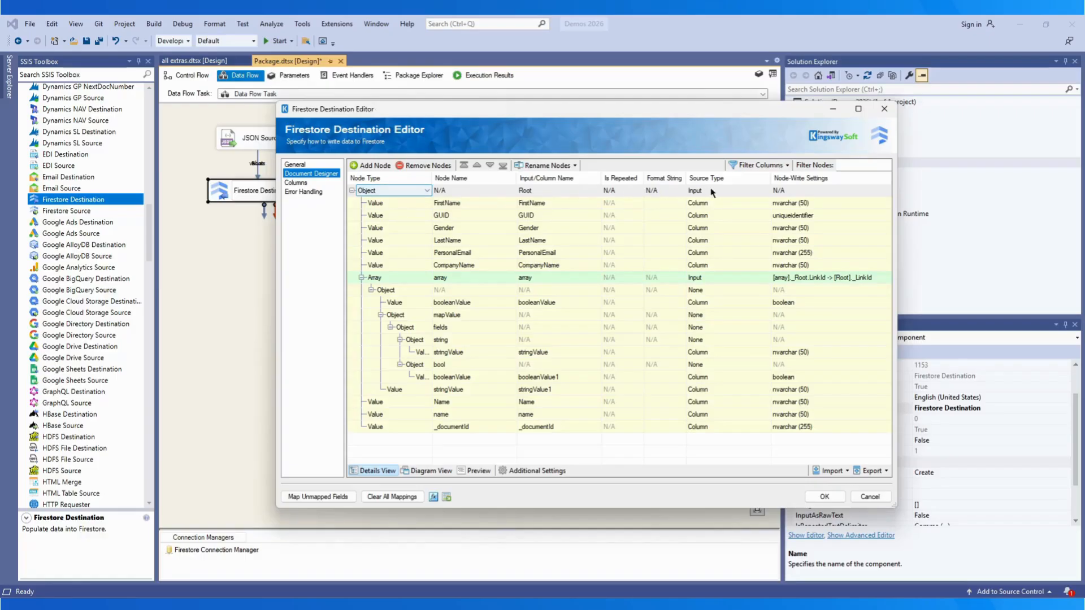
{"action": "left_click", "coordinate": [758, 192]}
{"action": "left_click", "coordinate": [757, 193]}
{"action": "left_click", "coordinate": [403, 267]}
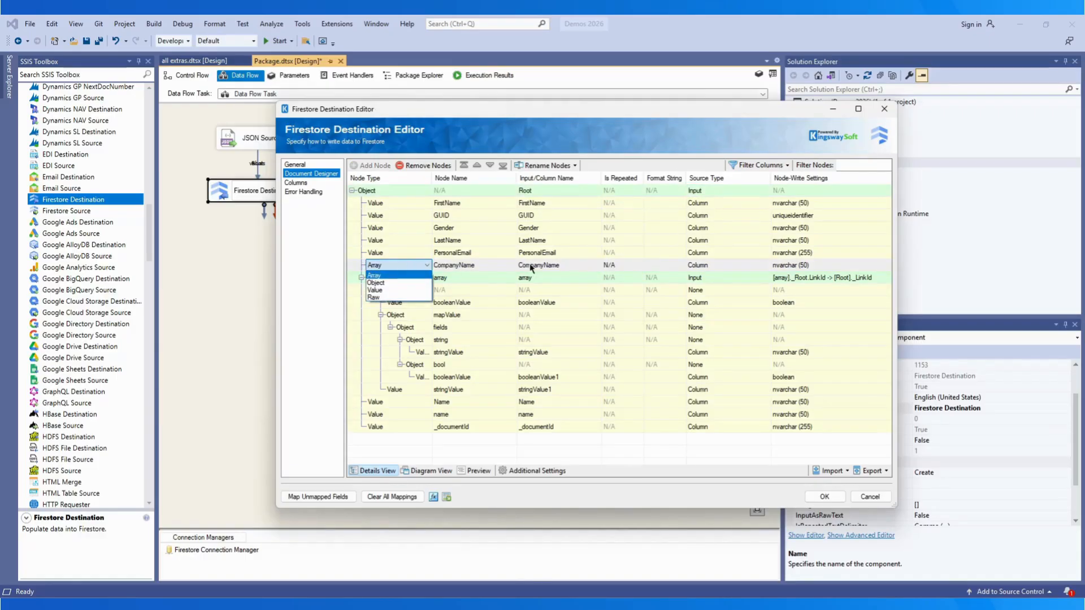
{"action": "left_click", "coordinate": [742, 266]}
{"action": "left_click", "coordinate": [755, 267]}
{"action": "left_click", "coordinate": [729, 282]}
{"action": "left_click", "coordinate": [399, 265]}
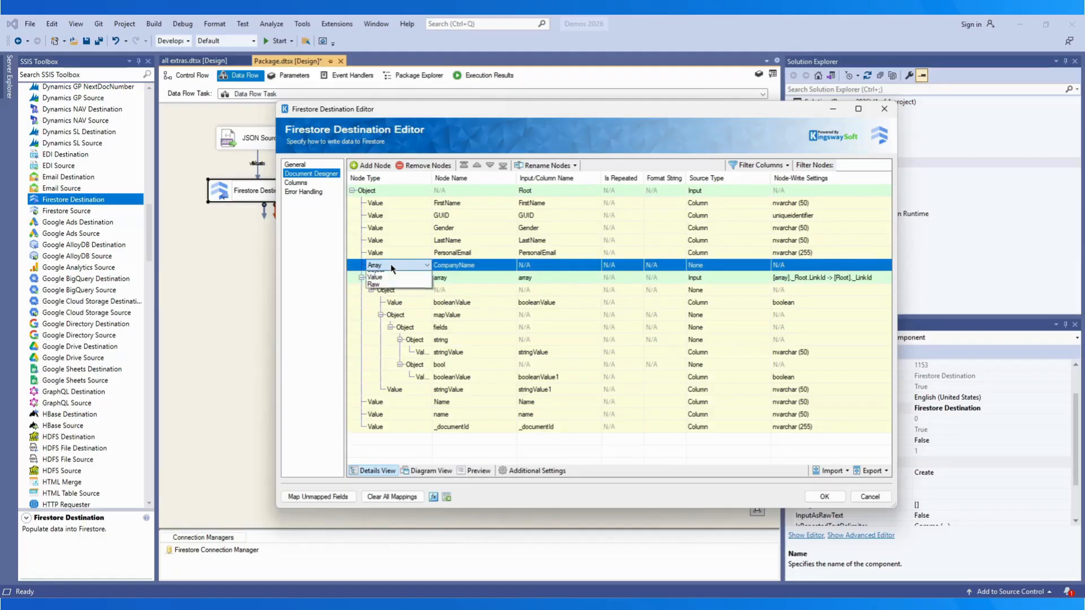
{"action": "left_click", "coordinate": [376, 290]}
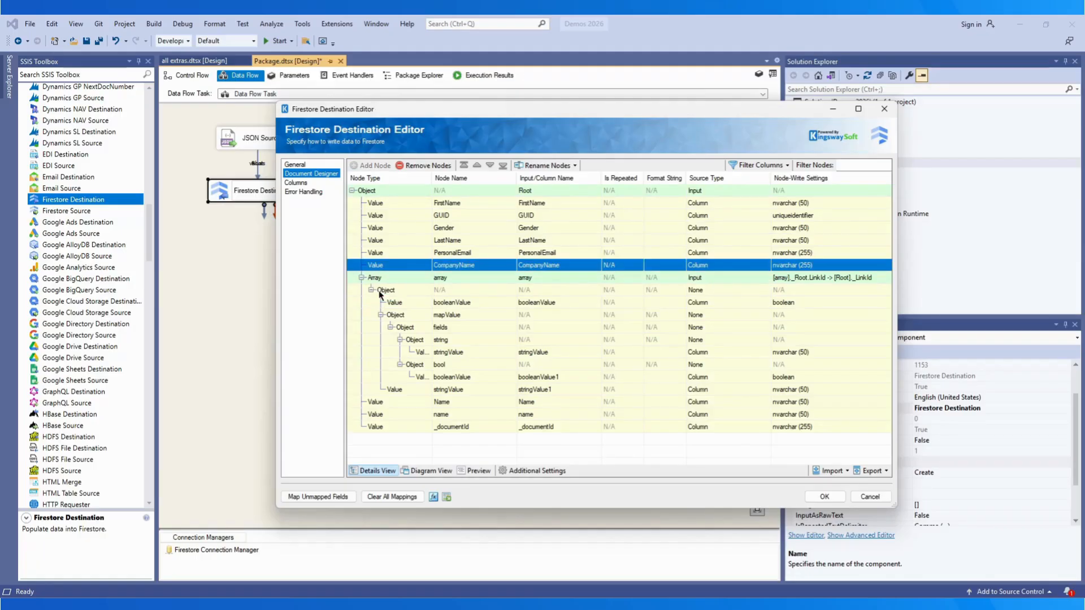
{"action": "left_click", "coordinate": [731, 267]}
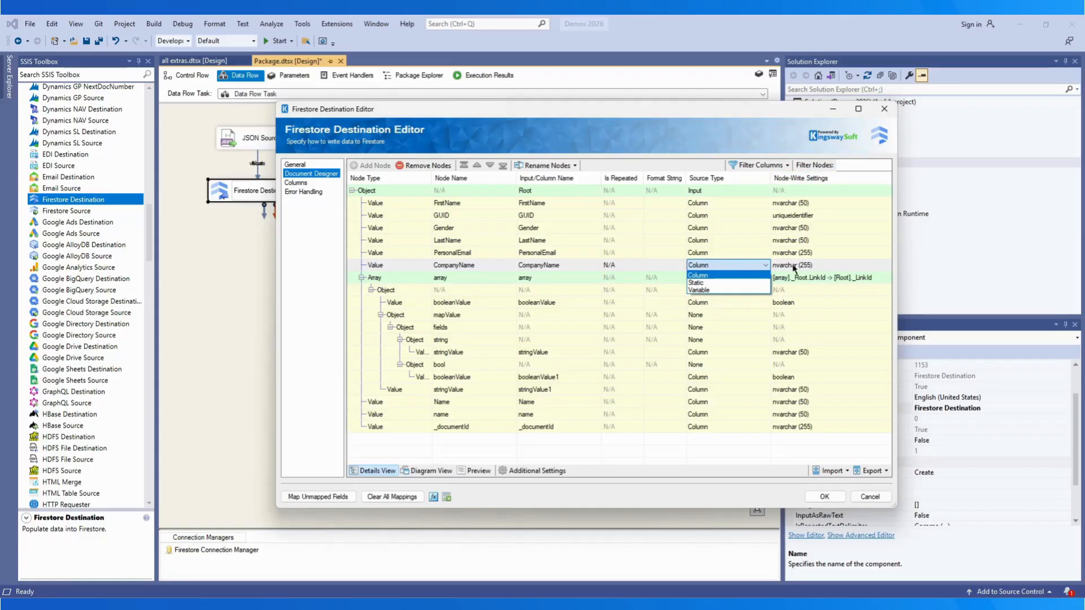
{"action": "left_click", "coordinate": [816, 267]}
{"action": "double_click", "coordinate": [801, 270]}
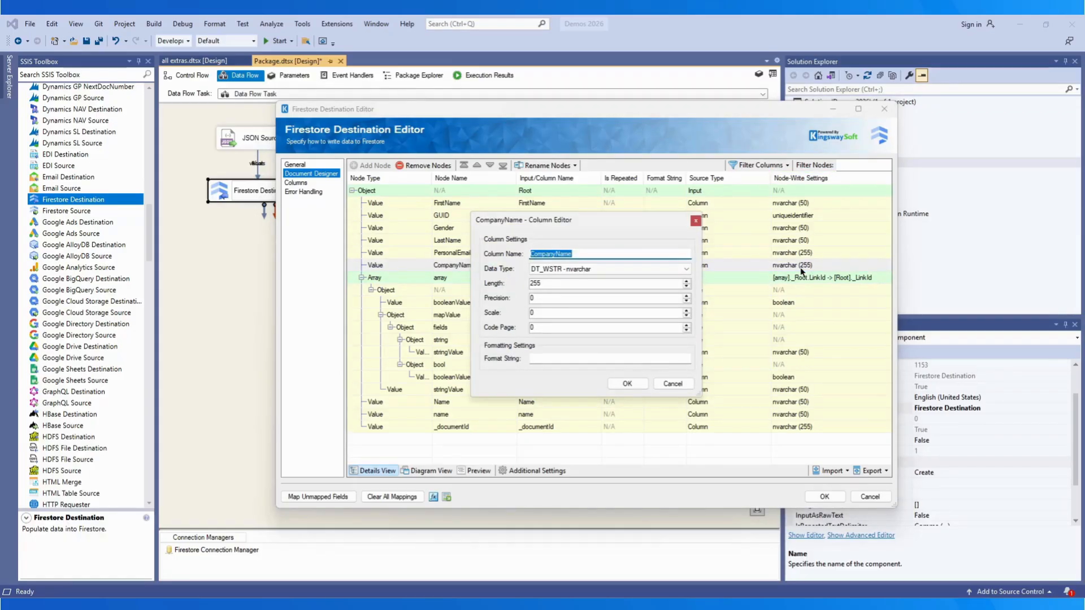
{"action": "left_click", "coordinate": [685, 270]}
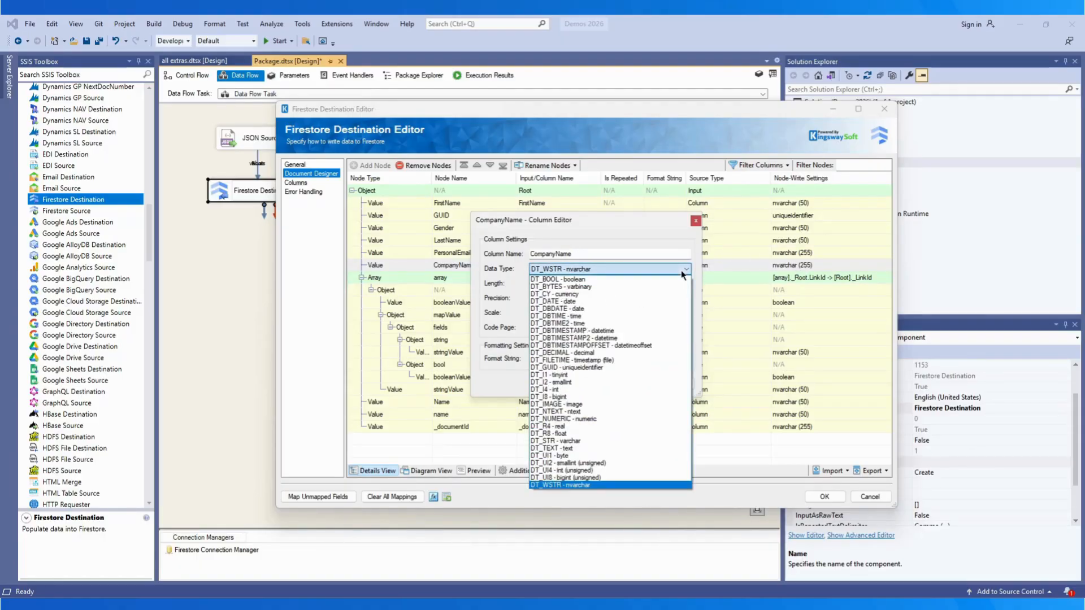
{"action": "left_click", "coordinate": [682, 272]}
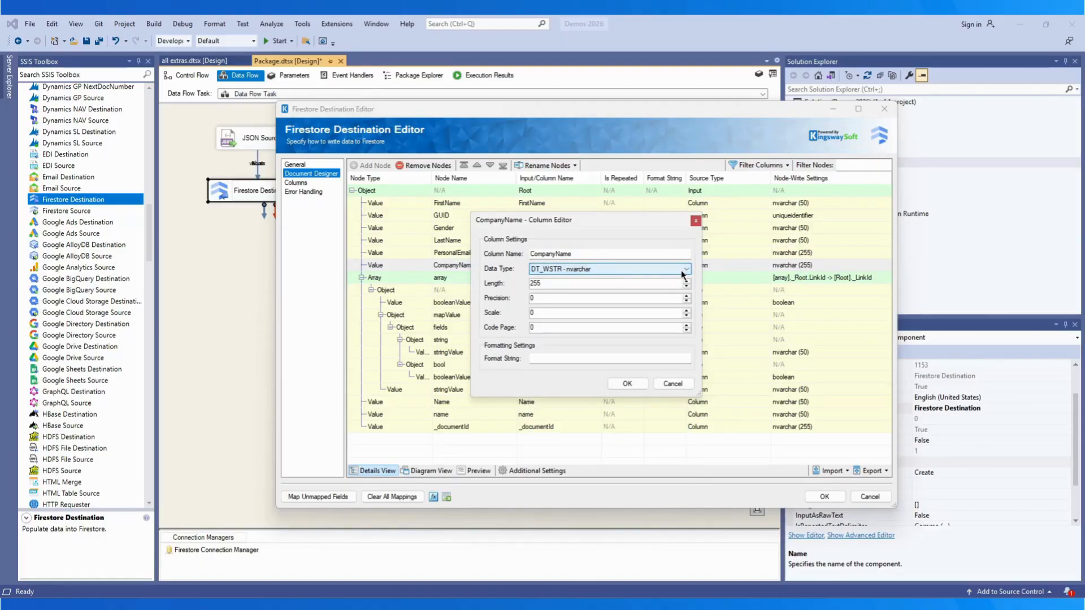
{"action": "left_click", "coordinate": [672, 382]}
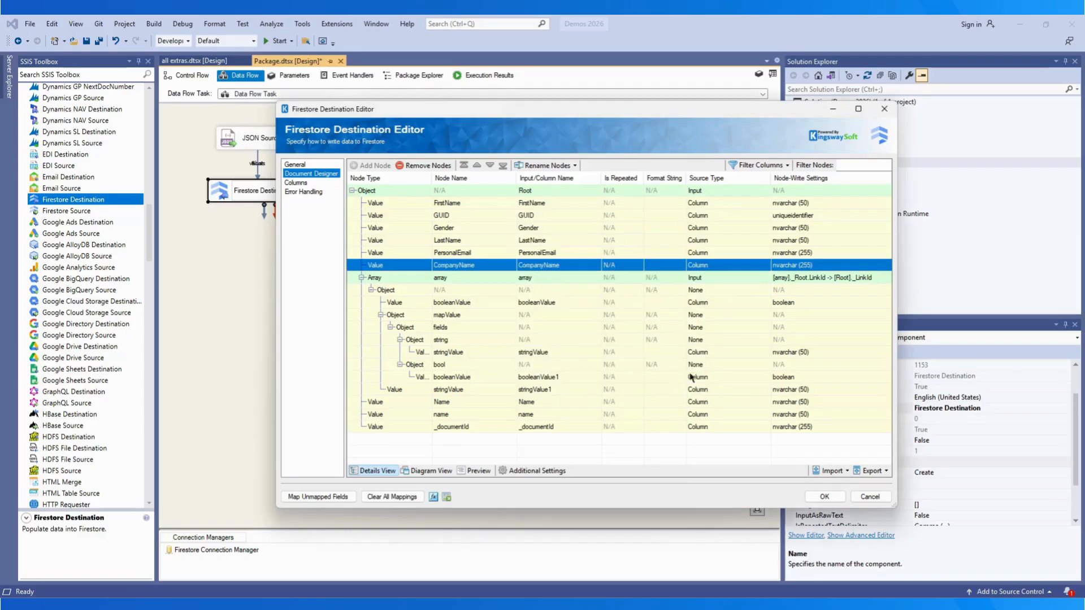
{"action": "left_click", "coordinate": [819, 278]}
{"action": "double_click", "coordinate": [820, 278]}
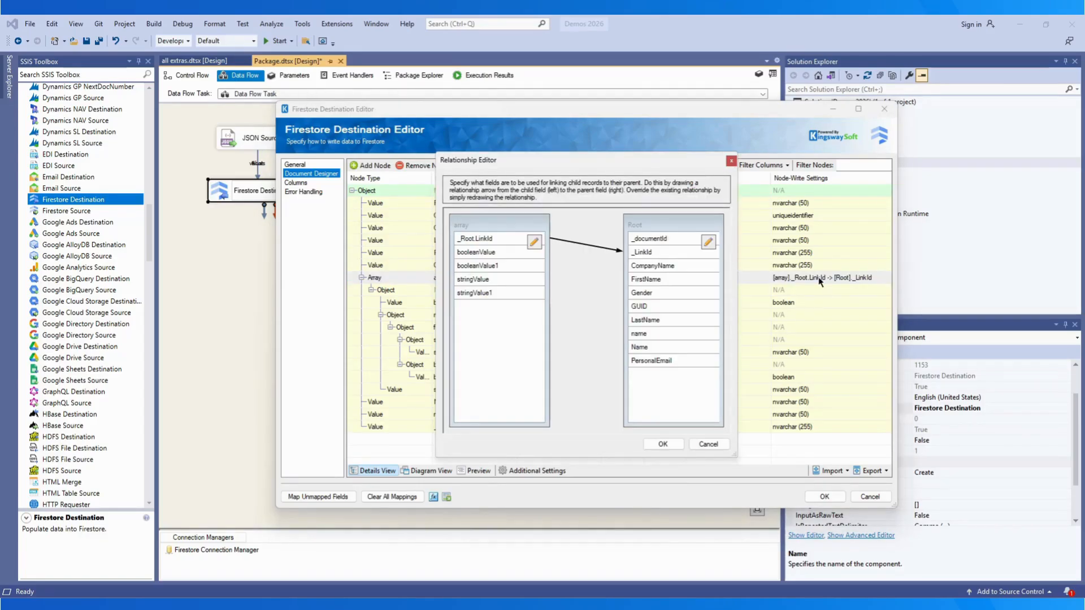
{"action": "left_click", "coordinate": [710, 444]}
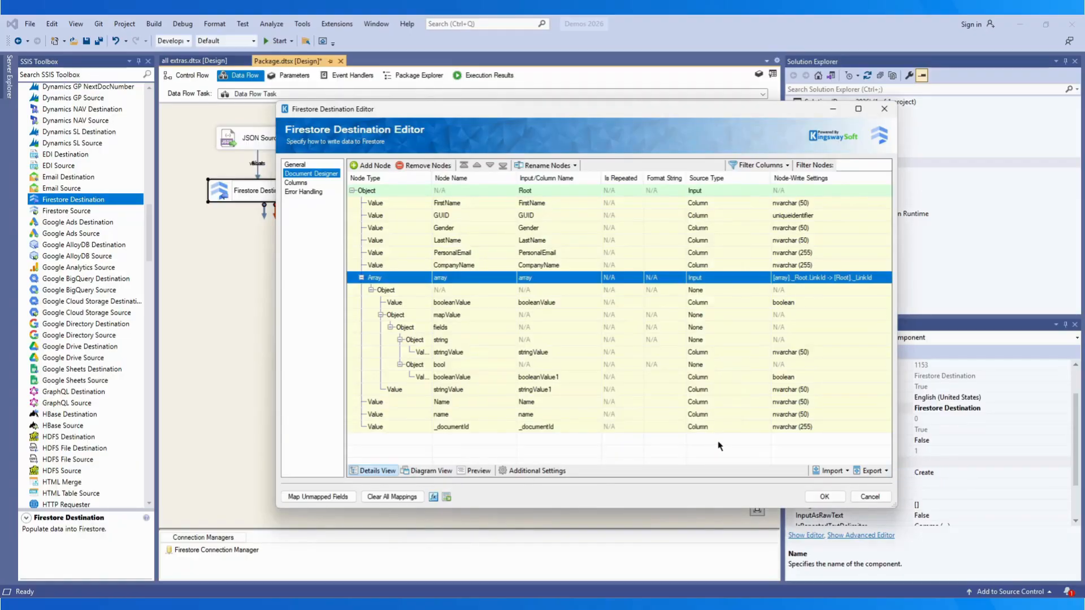
{"action": "left_click", "coordinate": [844, 471]}
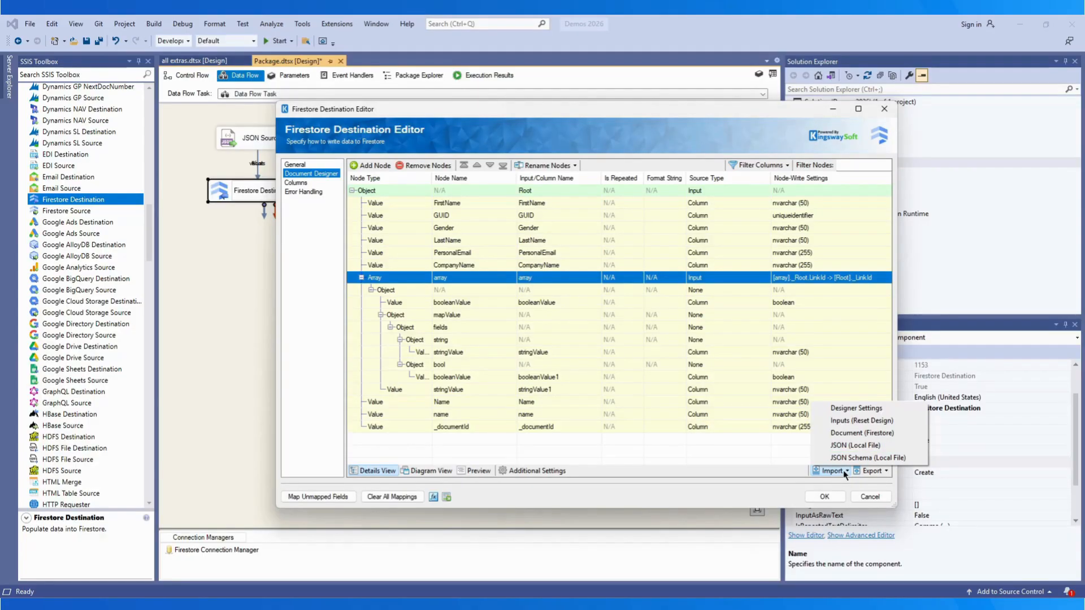
Step: Dismiss the Import and Export options and switch the Document Designer to Diagram View
{"action": "left_click", "coordinate": [843, 470]}
{"action": "left_click", "coordinate": [885, 472]}
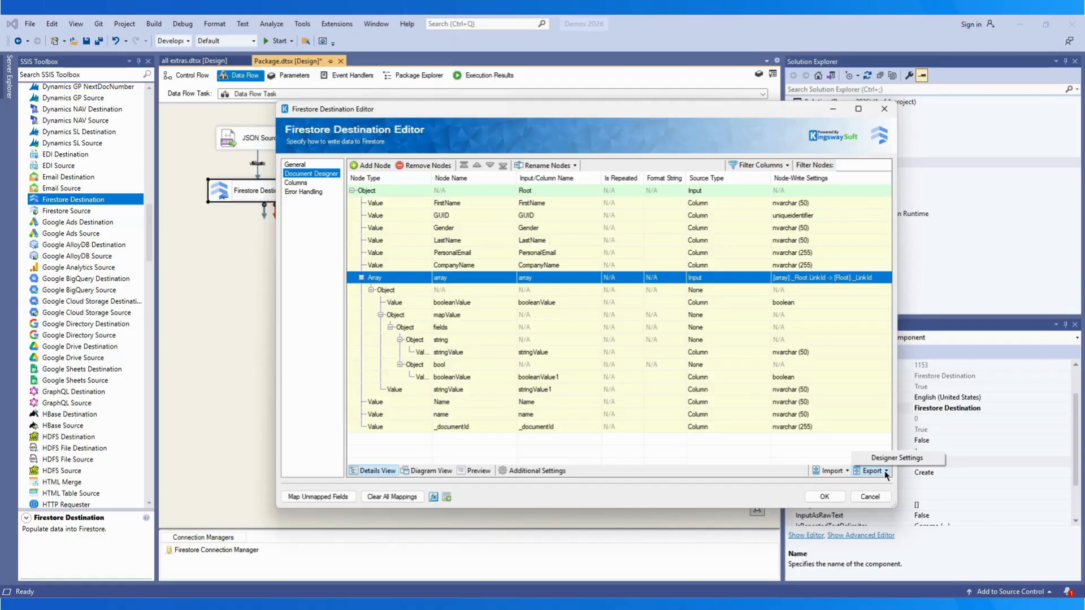
{"action": "left_click", "coordinate": [885, 472]}
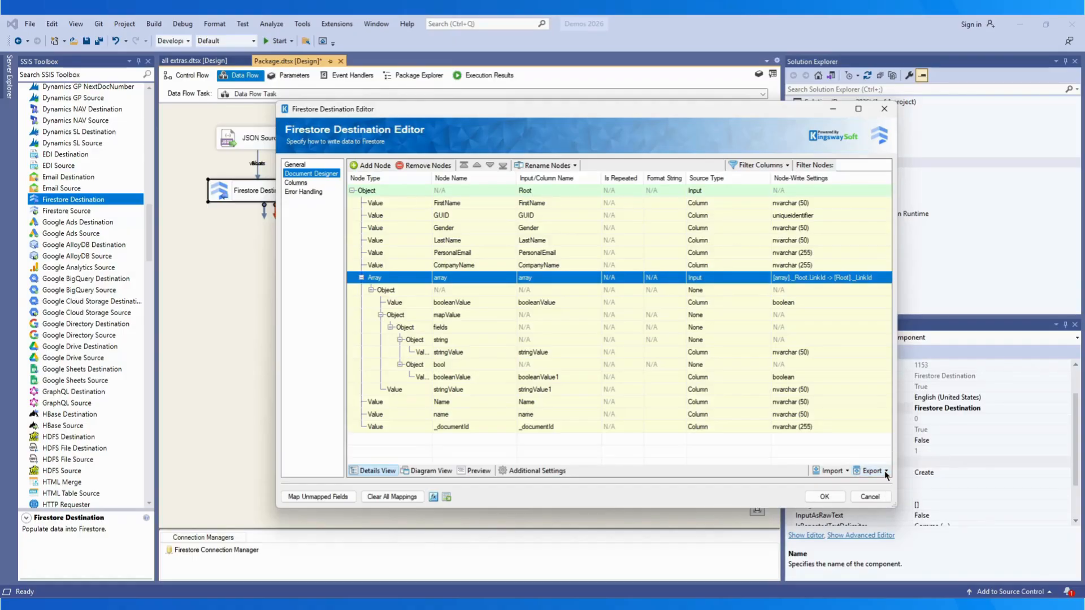
{"action": "left_click", "coordinate": [430, 471]}
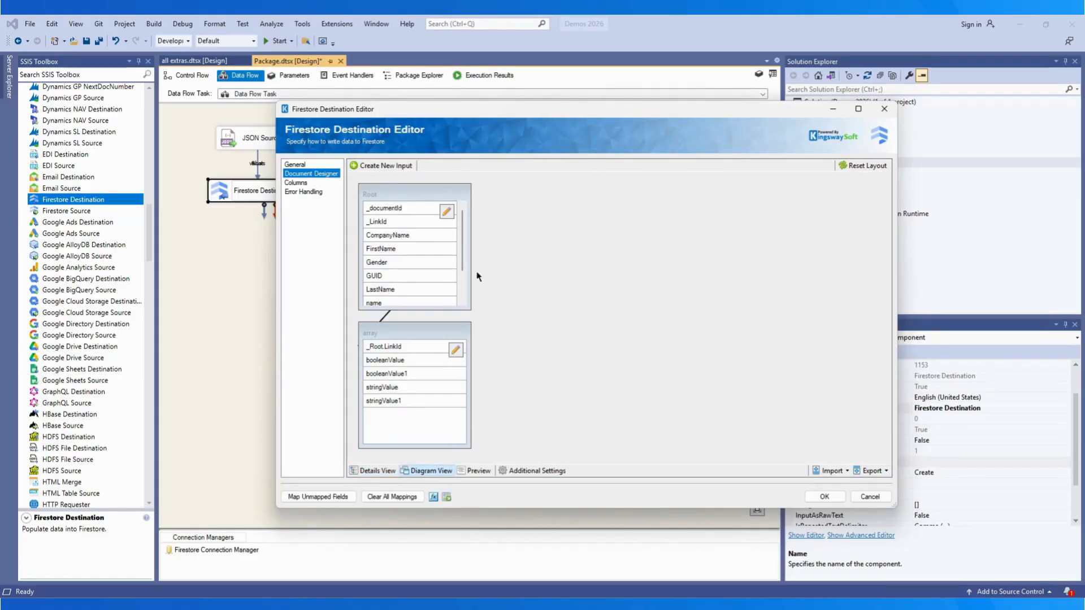
Step: Inspect the Root input's columns, then switch to the JSON Preview of the document
{"action": "left_click", "coordinate": [446, 212]}
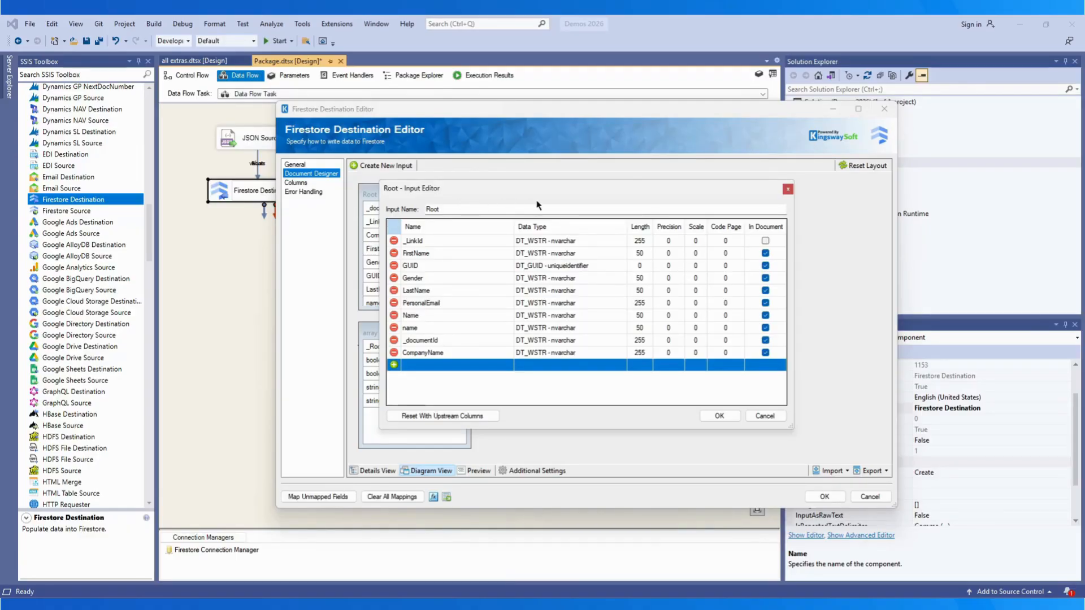
{"action": "left_click", "coordinate": [789, 189]}
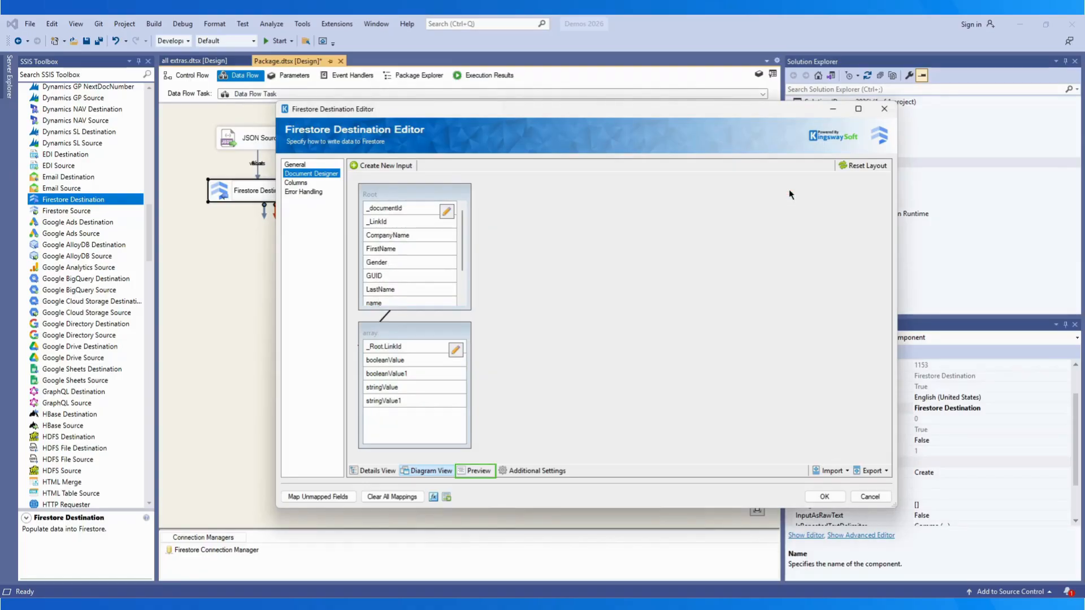
{"action": "left_click", "coordinate": [474, 473]}
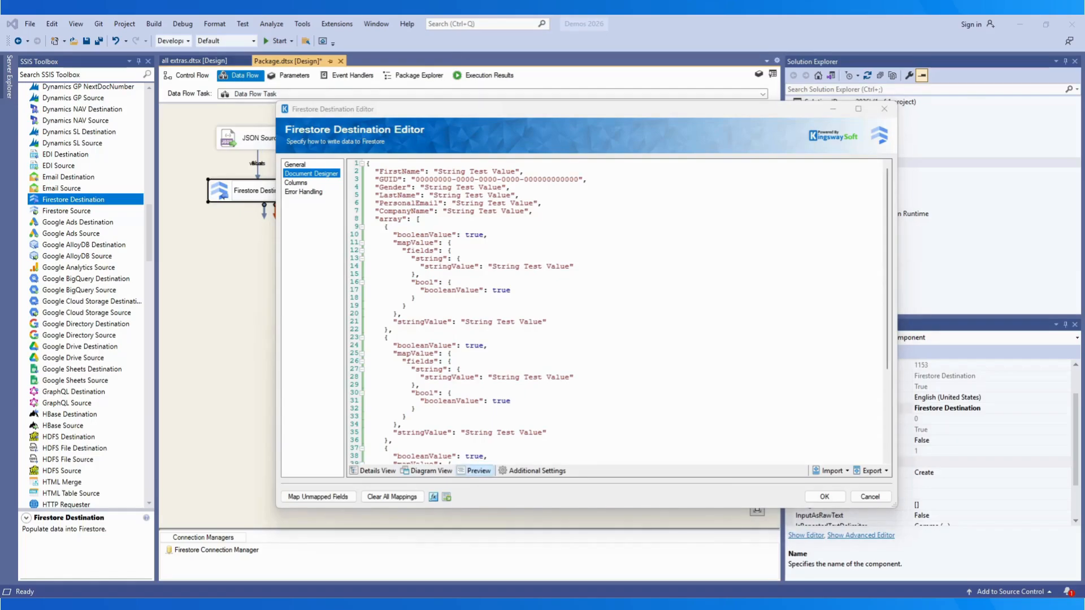
Step: In Additional Settings, keep Unicode (UTF-8) - 65001 encoding and leave Link Ids Are Scrambled off
{"action": "left_click", "coordinate": [537, 471]}
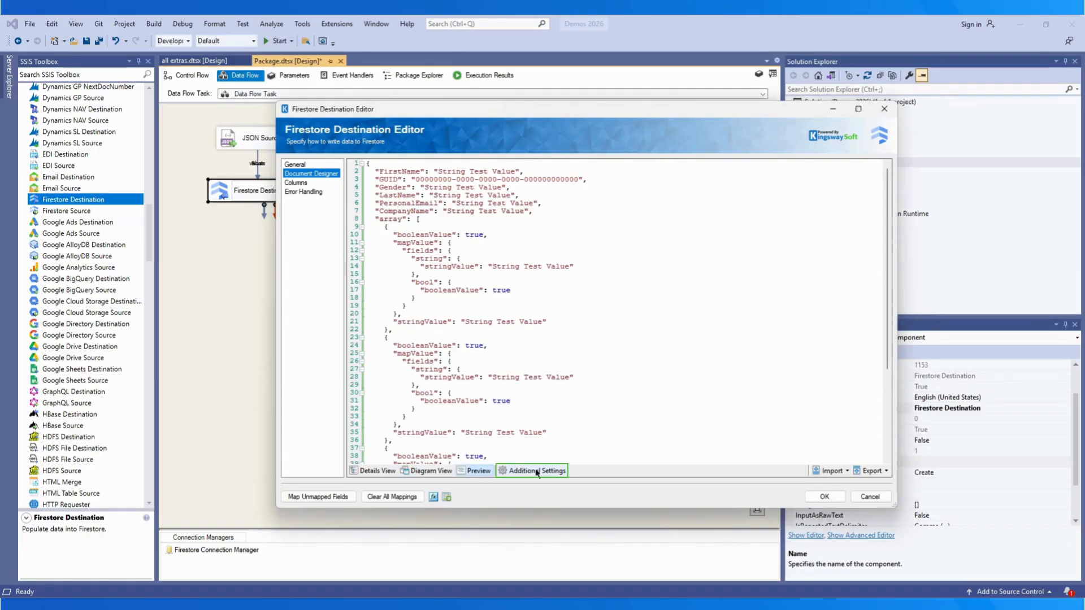
{"action": "left_click", "coordinate": [536, 471]}
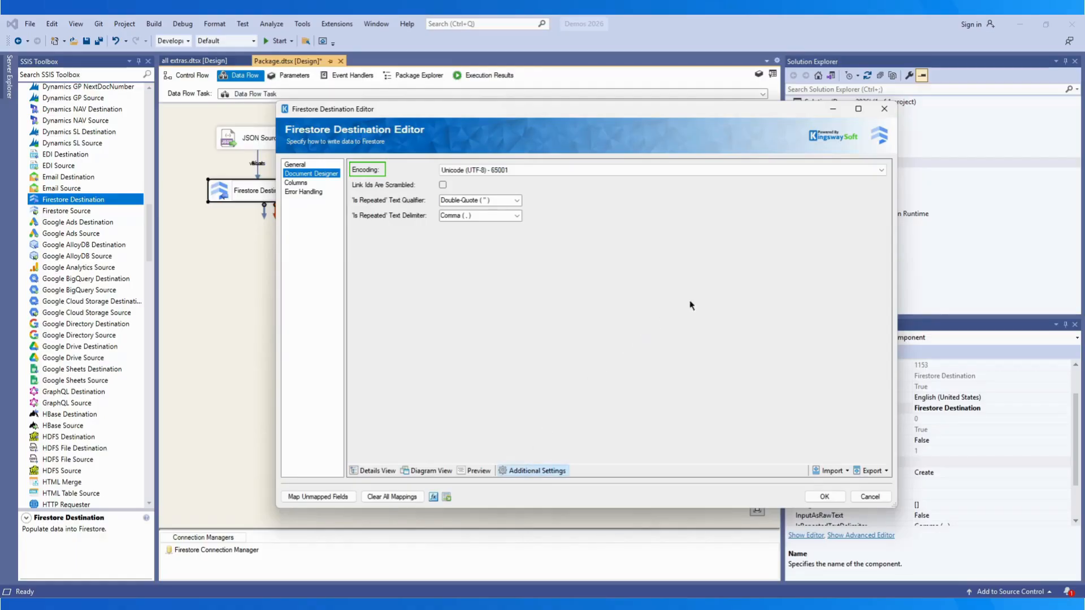
{"action": "left_click", "coordinate": [880, 170]}
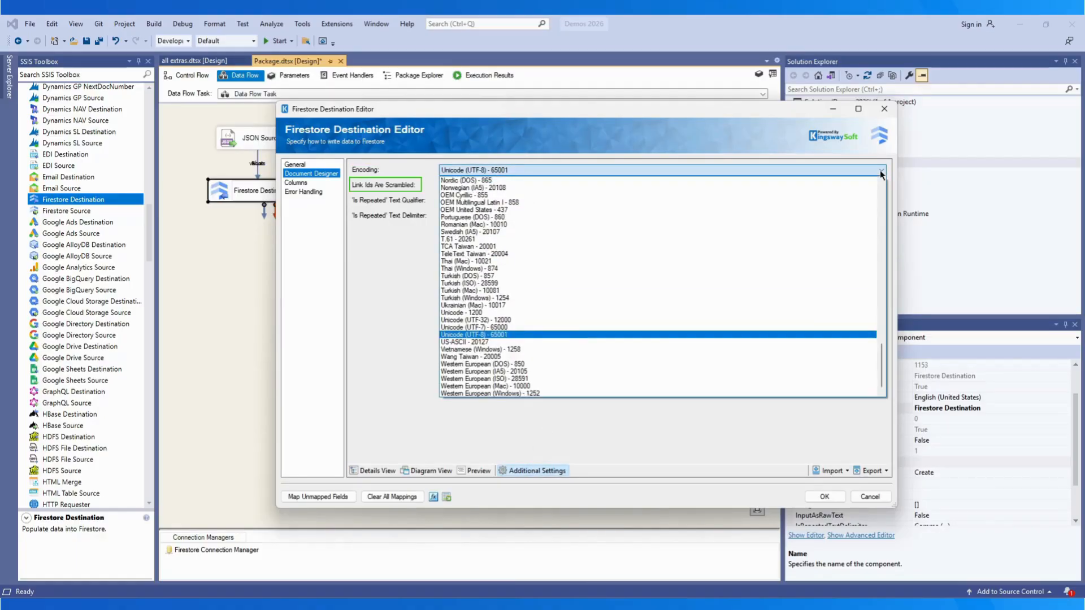
{"action": "left_click", "coordinate": [879, 170]}
{"action": "left_click", "coordinate": [443, 185]}
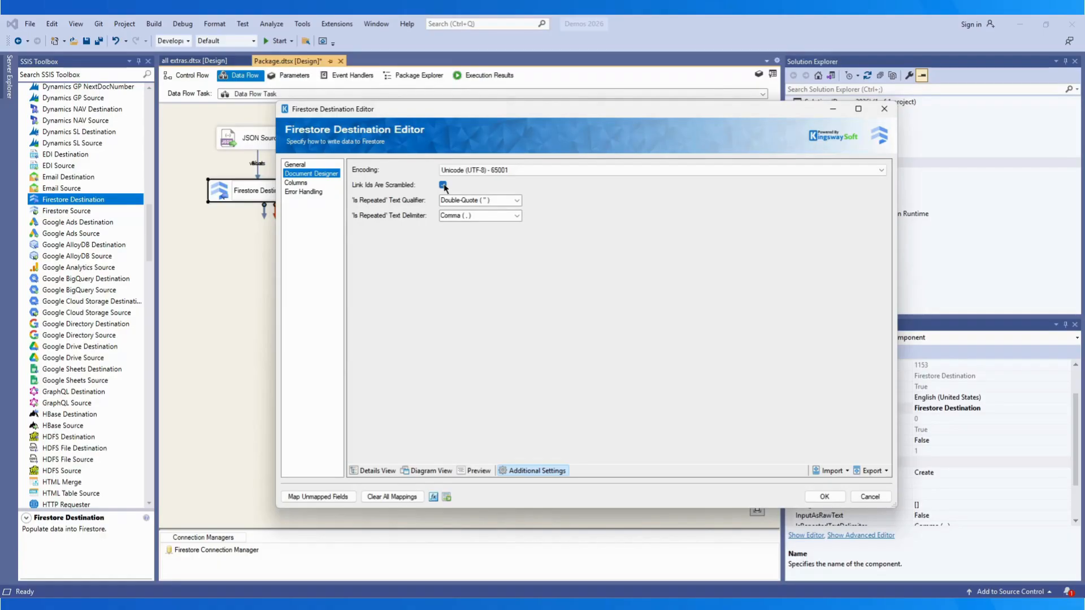
{"action": "left_click", "coordinate": [443, 185]}
Step: Keep Double-Quote as the text qualifier and Comma as the text delimiter
{"action": "left_click", "coordinate": [517, 201]}
{"action": "left_click", "coordinate": [517, 201]}
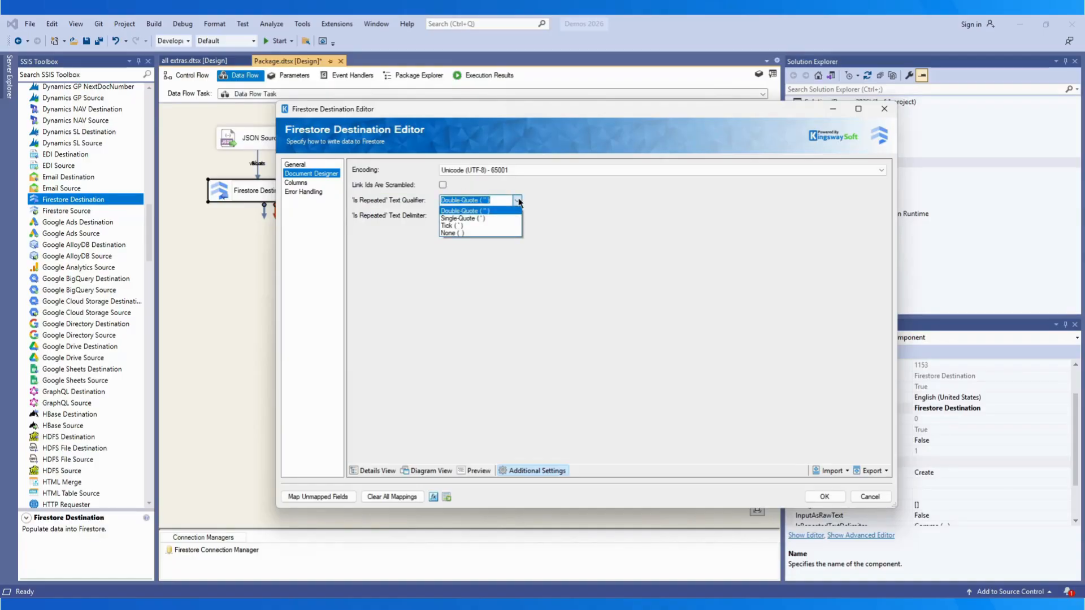
{"action": "left_click", "coordinate": [517, 201]}
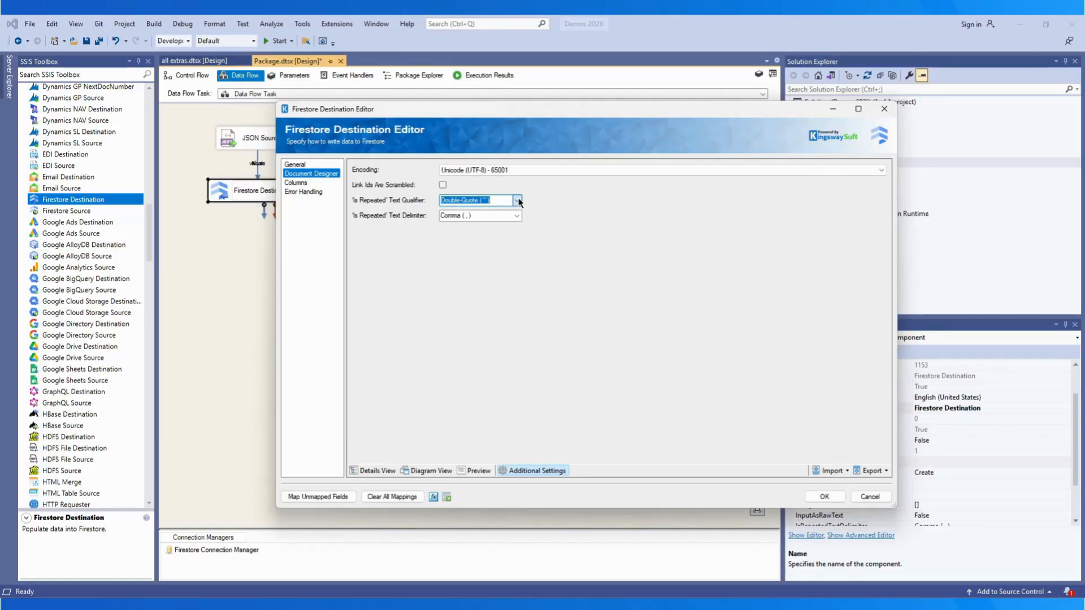
{"action": "left_click", "coordinate": [517, 216]}
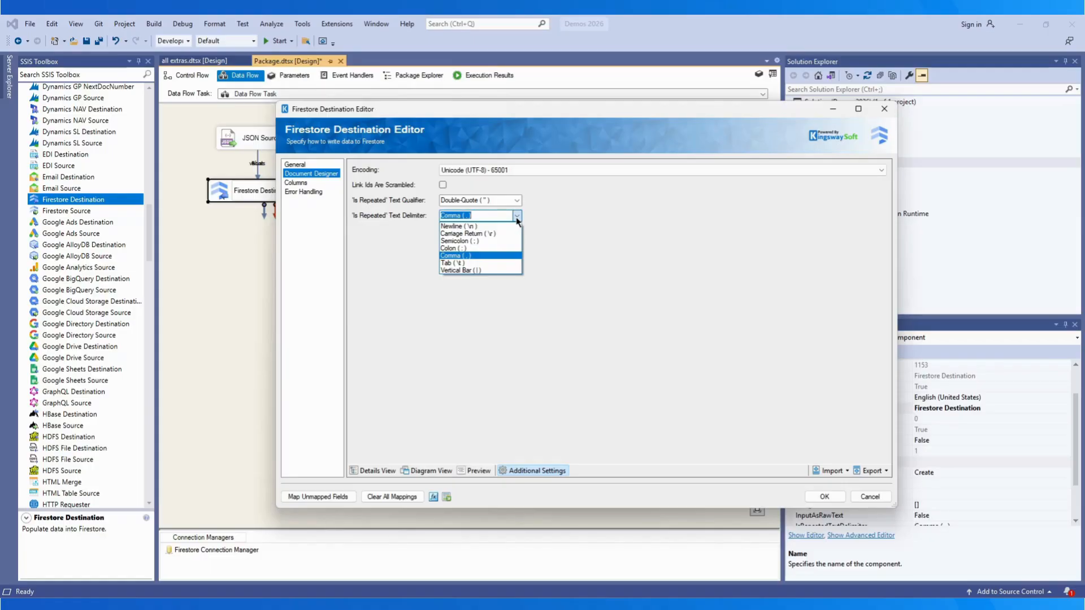
{"action": "left_click", "coordinate": [517, 220]}
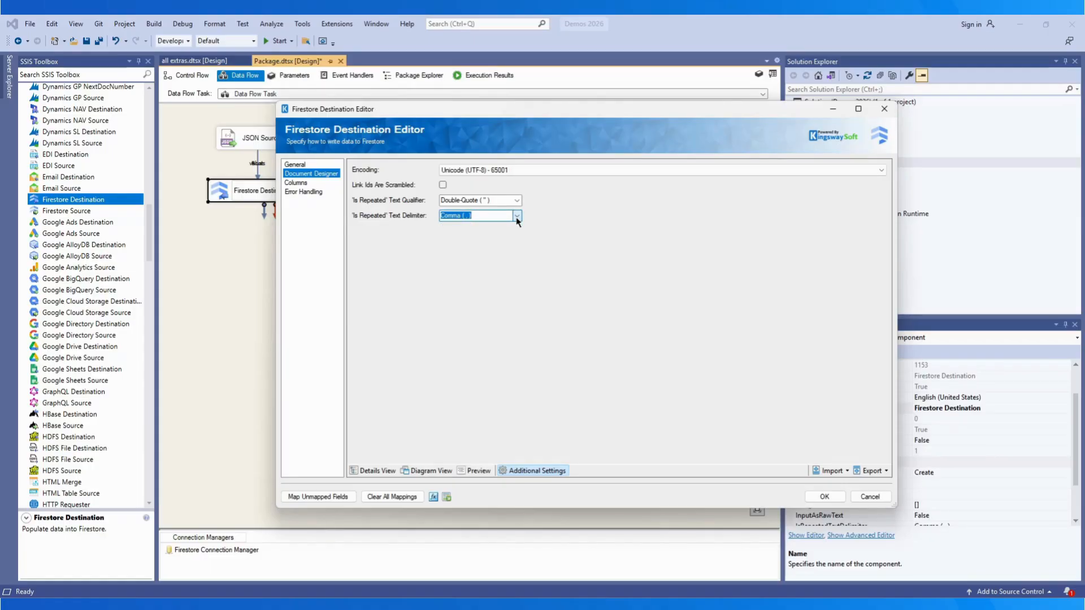
{"action": "left_click", "coordinate": [299, 183]}
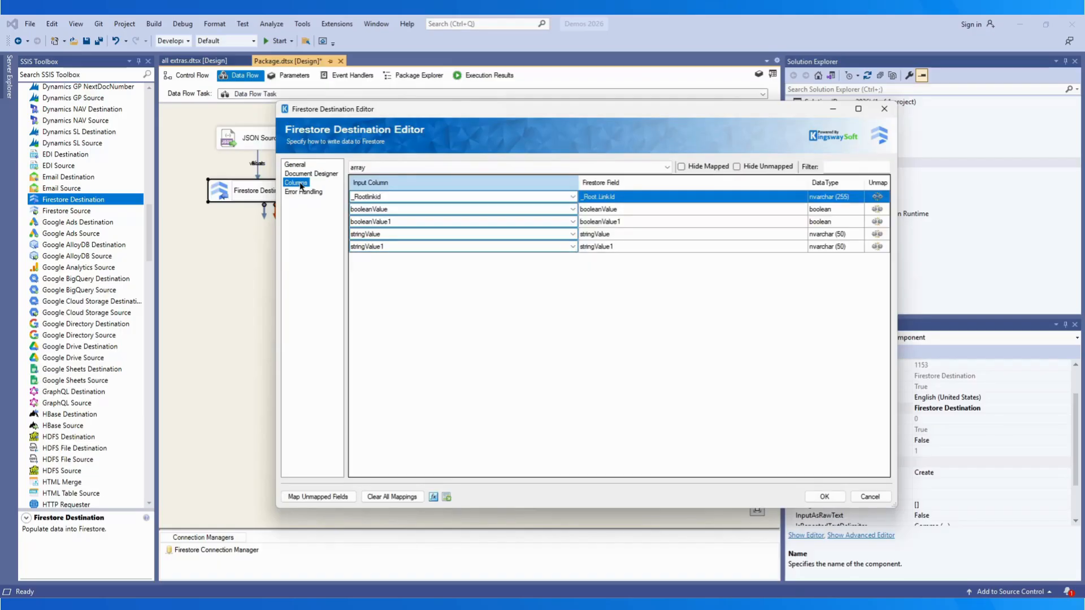
Step: Switch the column mapping to the Root level and try the Hide Unmapped/Mapped views
{"action": "left_click", "coordinate": [666, 168]}
{"action": "left_click", "coordinate": [638, 187]}
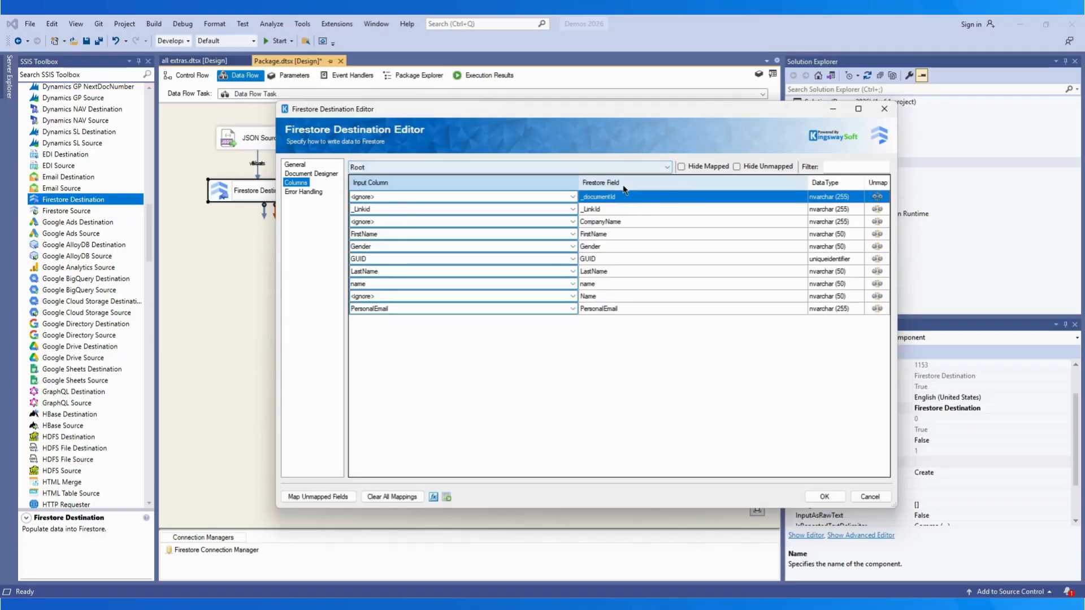
{"action": "left_click", "coordinate": [680, 167]}
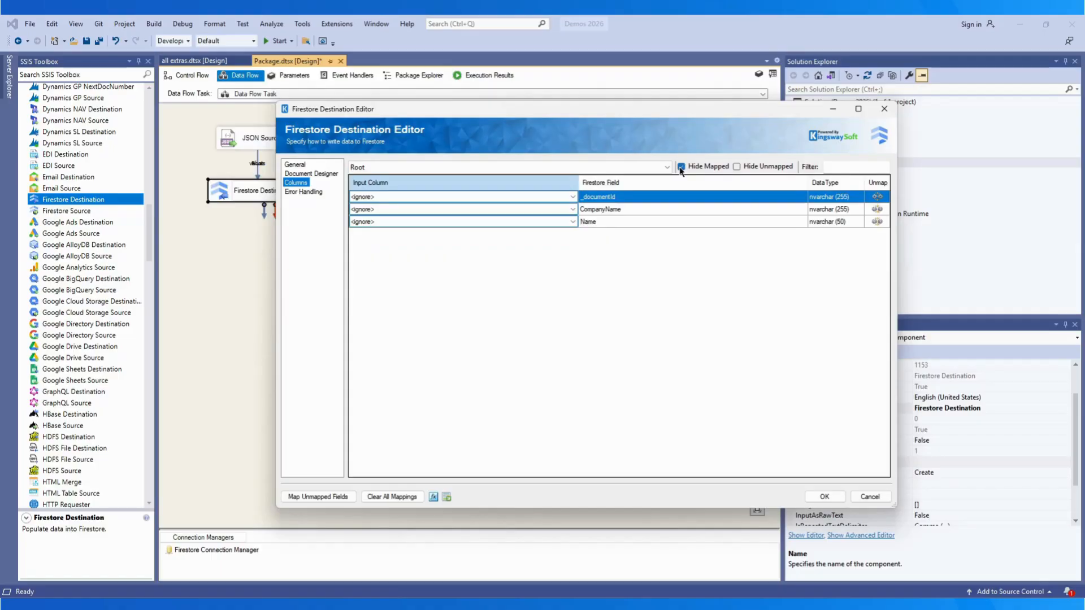
{"action": "left_click", "coordinate": [681, 167]}
{"action": "left_click", "coordinate": [737, 167]}
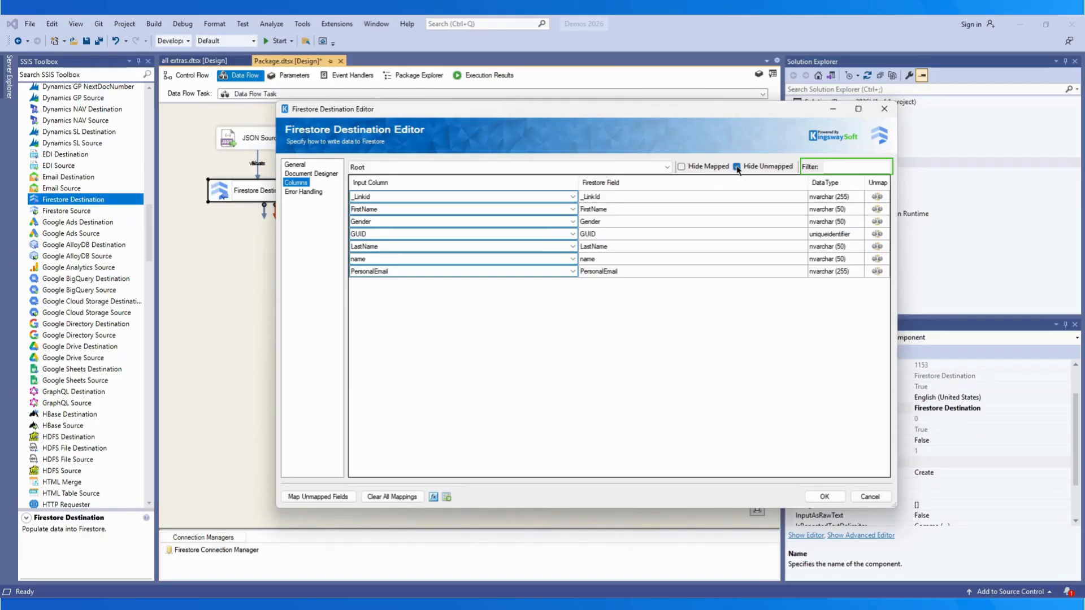
{"action": "left_click", "coordinate": [737, 166]}
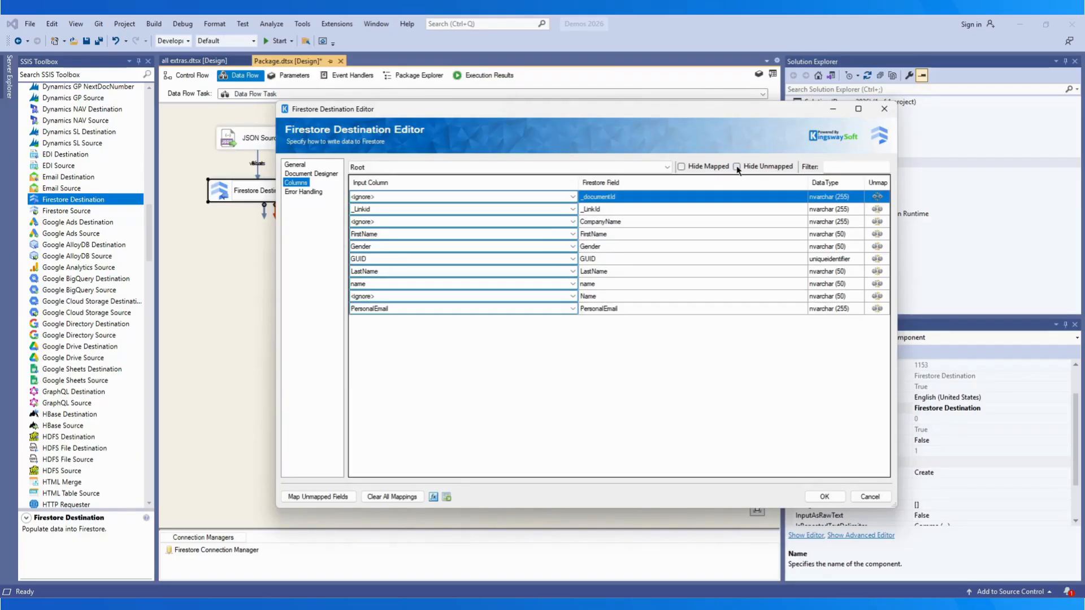
Step: Filter rows by 'name', map the Name field to the Name input column, then clear the filter
{"action": "left_click", "coordinate": [839, 166]}
{"action": "type", "text": "name"}
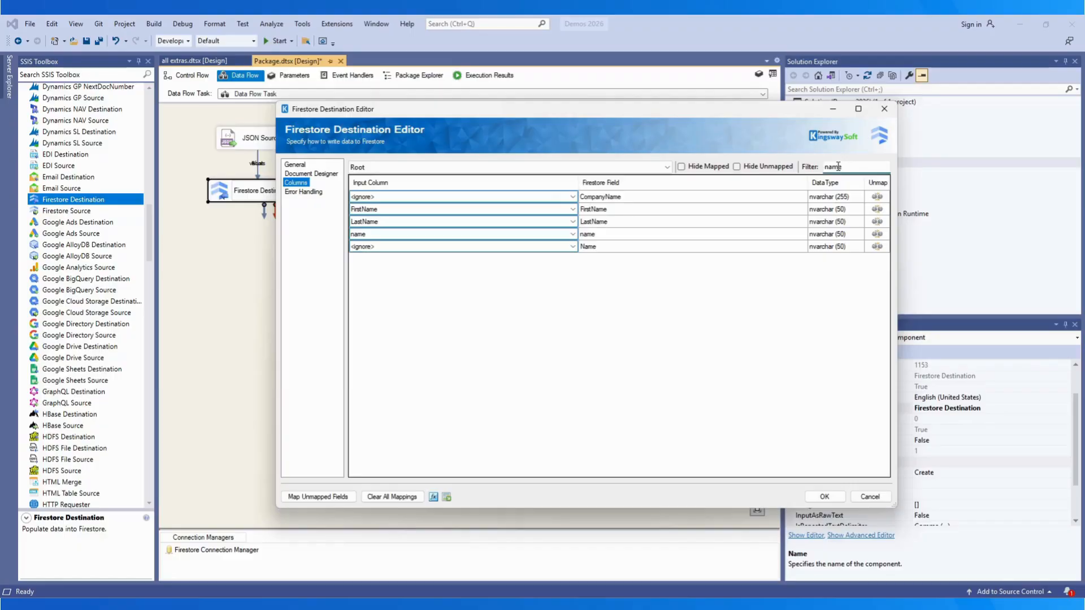
{"action": "left_click", "coordinate": [572, 246]}
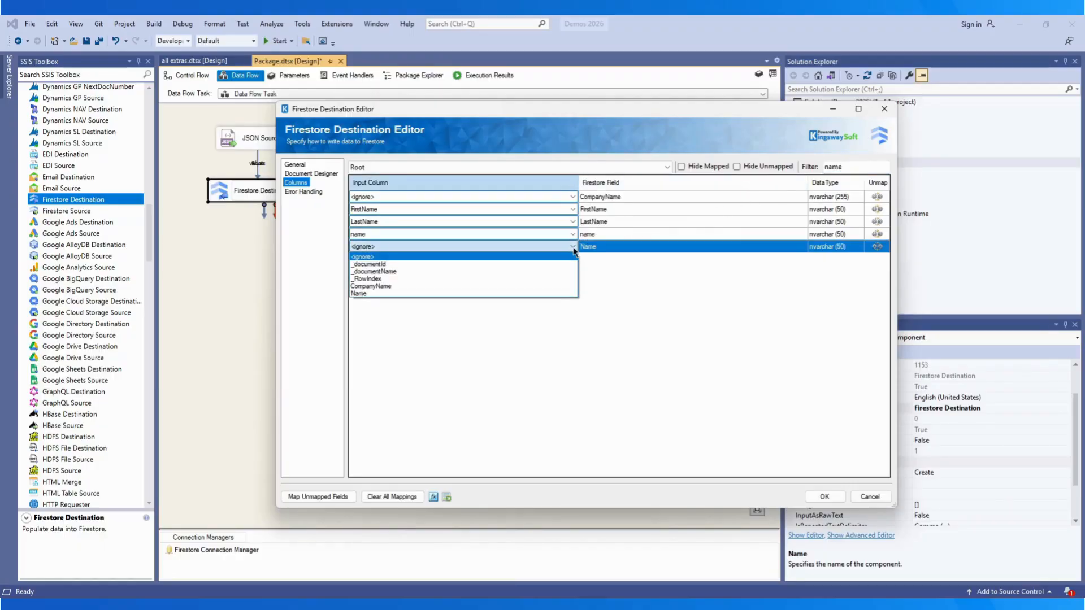
{"action": "left_click", "coordinate": [523, 293]}
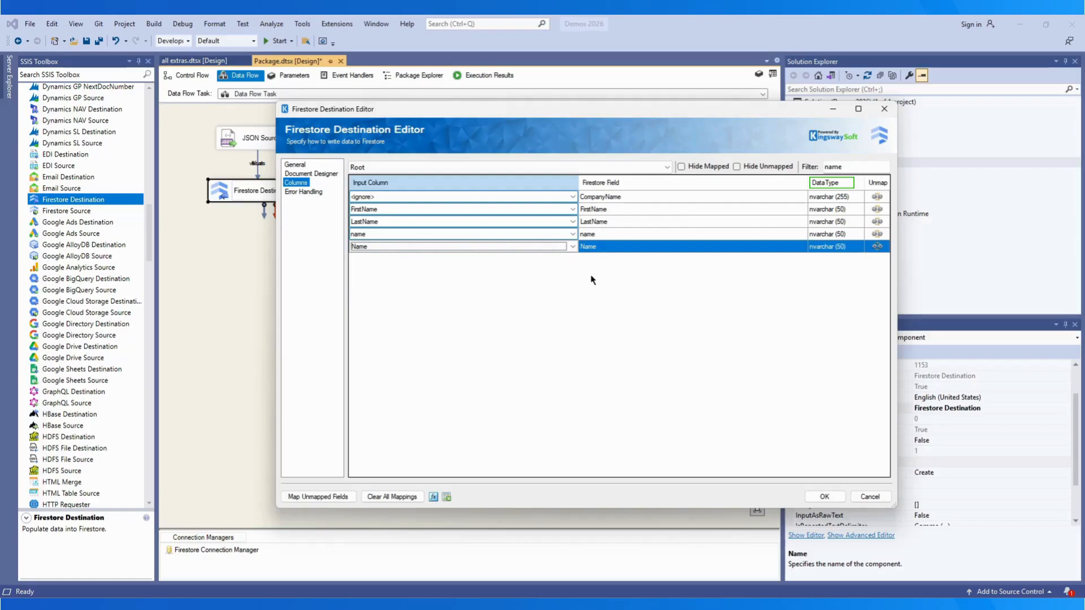
{"action": "left_click_drag", "start_coordinate": [847, 166], "coordinate": [812, 172]}
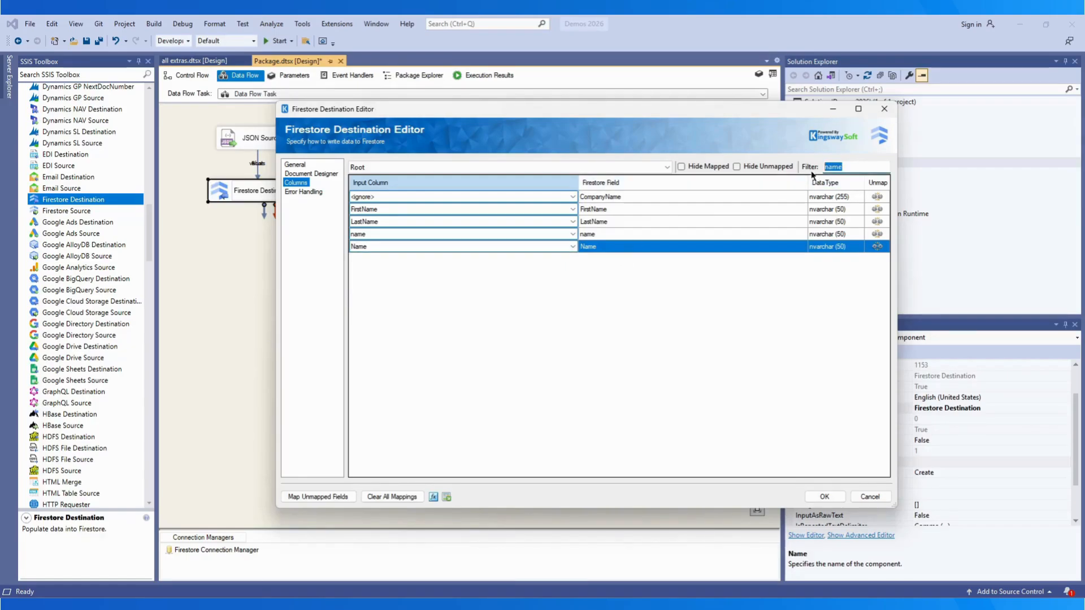
{"action": "key", "text": "BackSpace"}
{"action": "left_click", "coordinate": [303, 193]}
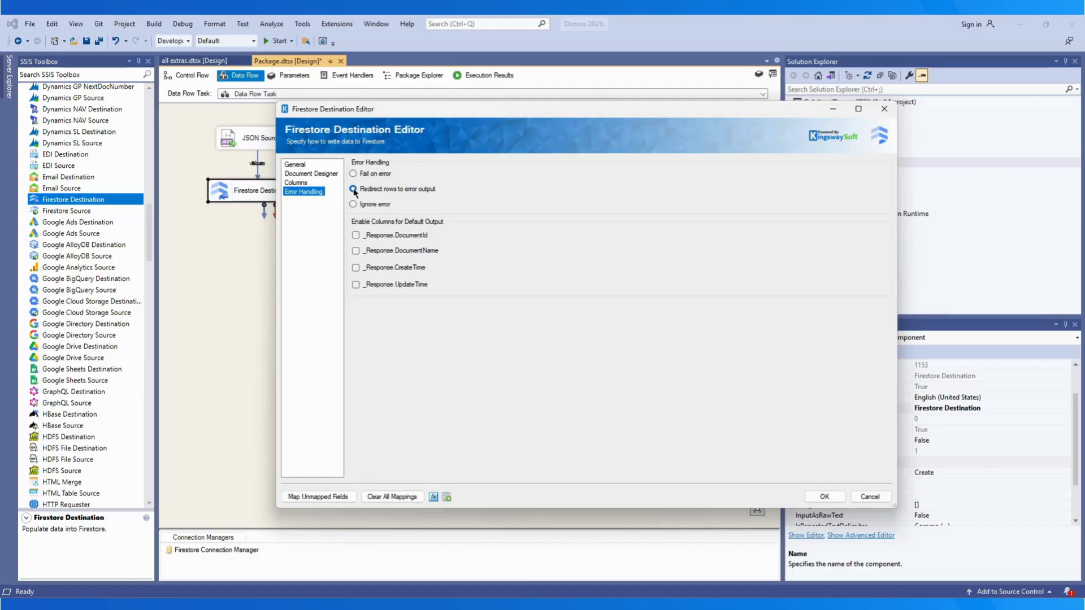
Step: Redirect failed rows to the error output and include _Response.DocumentId, DocumentName, CreateTime and UpdateTime
{"action": "left_click", "coordinate": [353, 190]}
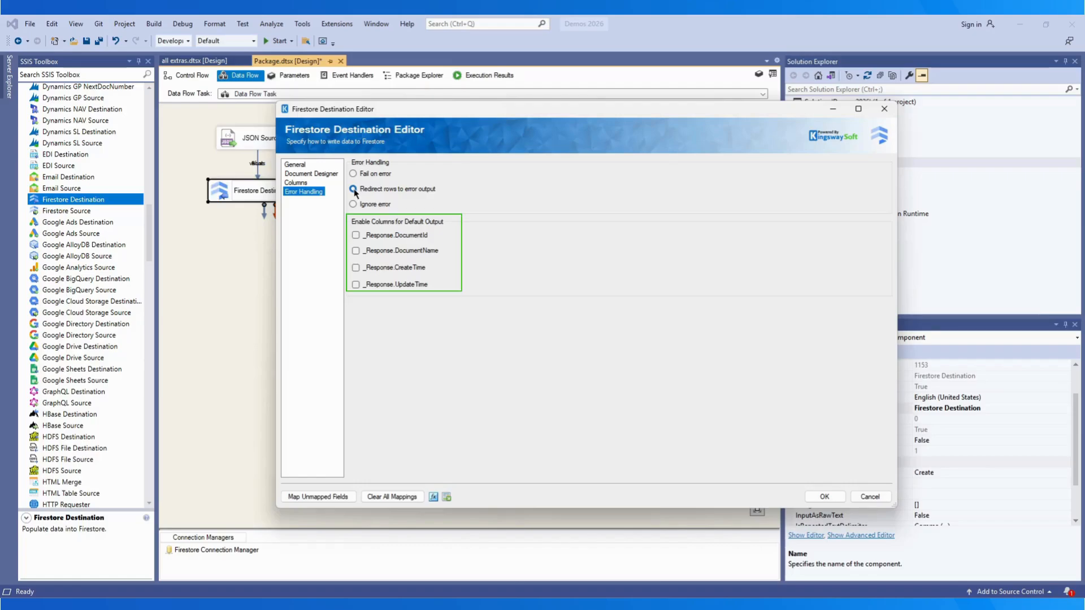
{"action": "left_click", "coordinate": [355, 235]}
{"action": "left_click", "coordinate": [355, 250]}
{"action": "left_click", "coordinate": [355, 268]}
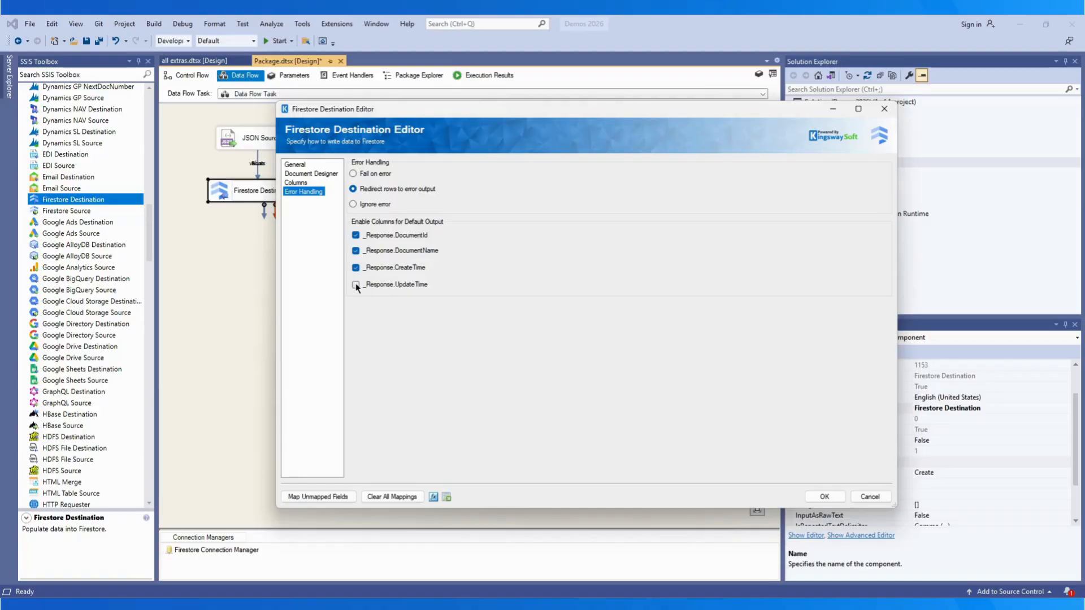
{"action": "left_click", "coordinate": [355, 285]}
Step: Save the destination settings and add three Dummy Destinations to the data flow
{"action": "left_click", "coordinate": [823, 496]}
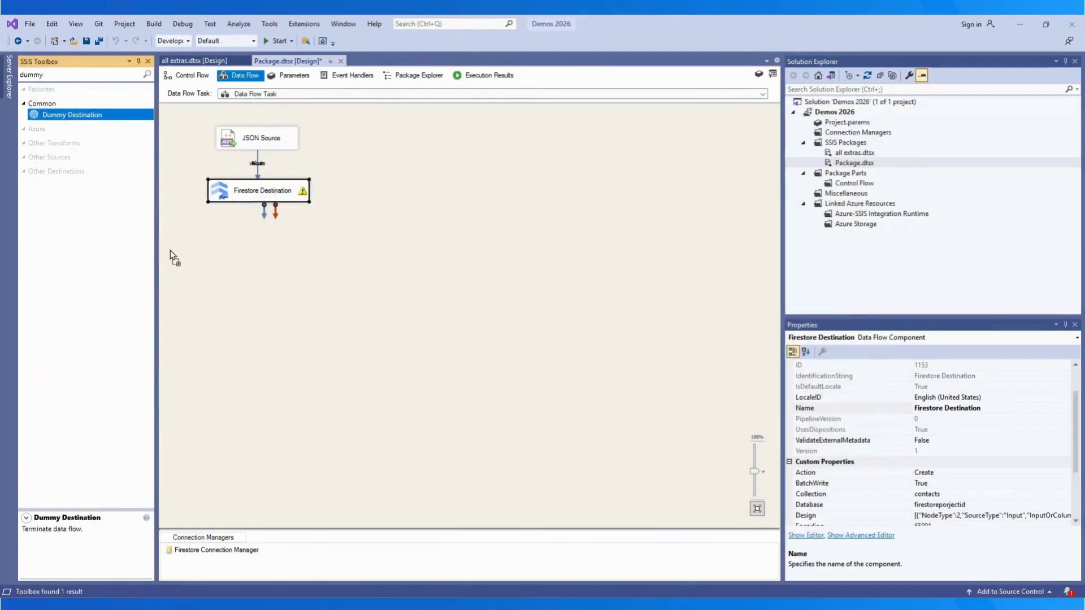
{"action": "left_click_drag", "start_coordinate": [173, 256], "coordinate": [174, 257]}
{"action": "left_click_drag", "start_coordinate": [59, 119], "coordinate": [291, 266]}
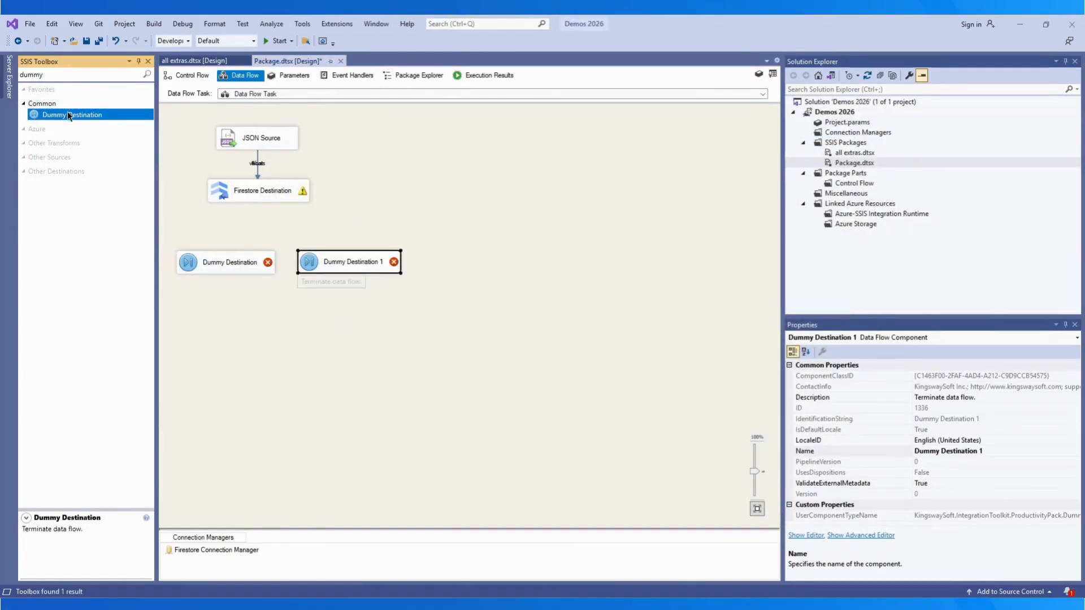
{"action": "left_click_drag", "start_coordinate": [66, 111], "coordinate": [432, 265]}
Step: Connect the default output to Dummy Destination and review that path's column metadata
{"action": "left_click", "coordinate": [252, 192]}
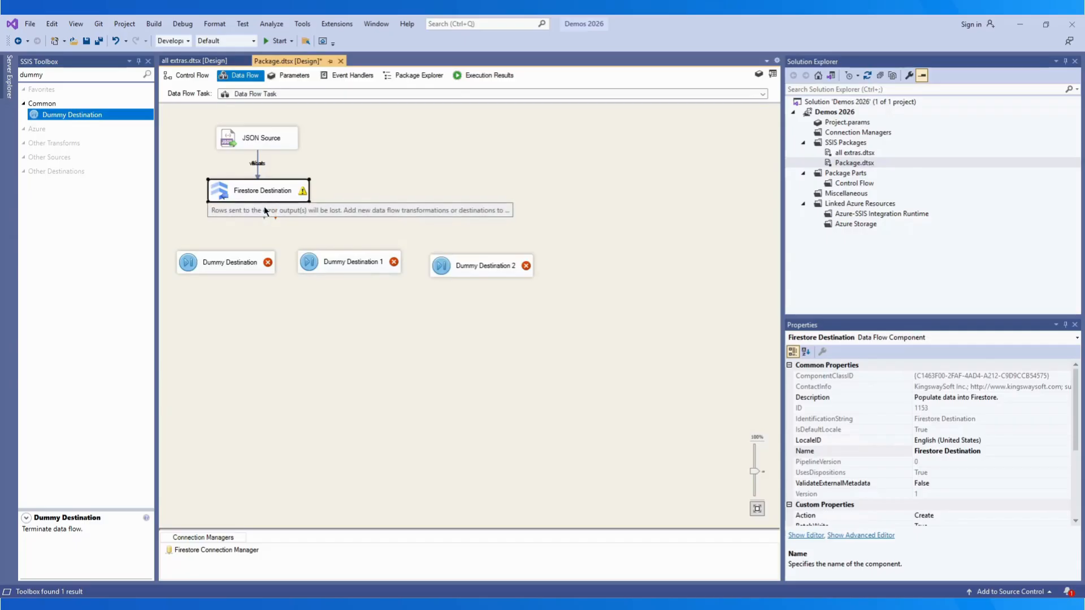
{"action": "left_click_drag", "start_coordinate": [264, 207], "coordinate": [233, 258]}
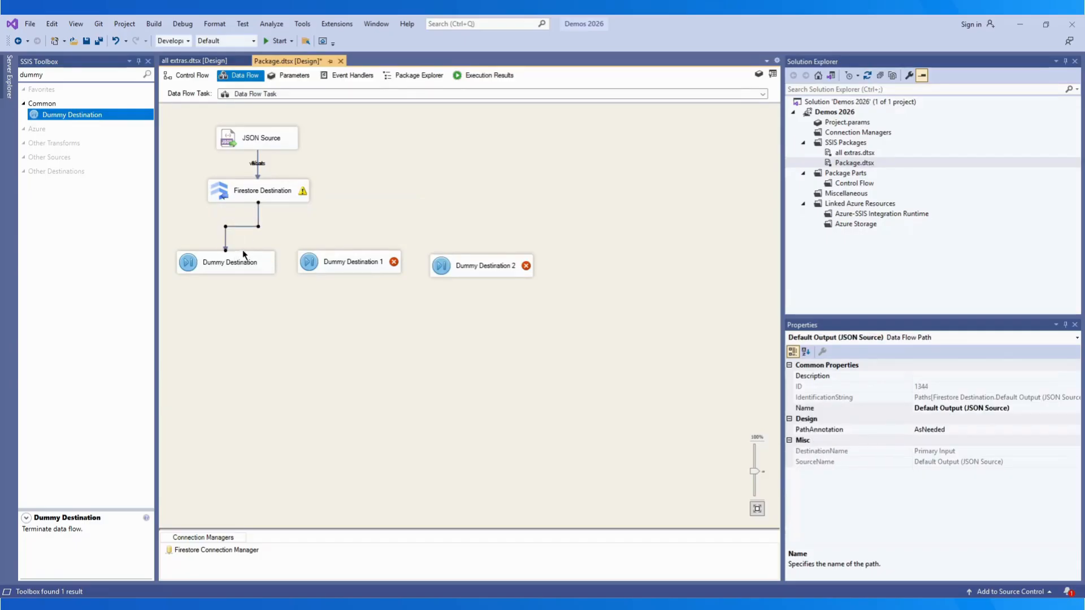
{"action": "double_click", "coordinate": [245, 226]}
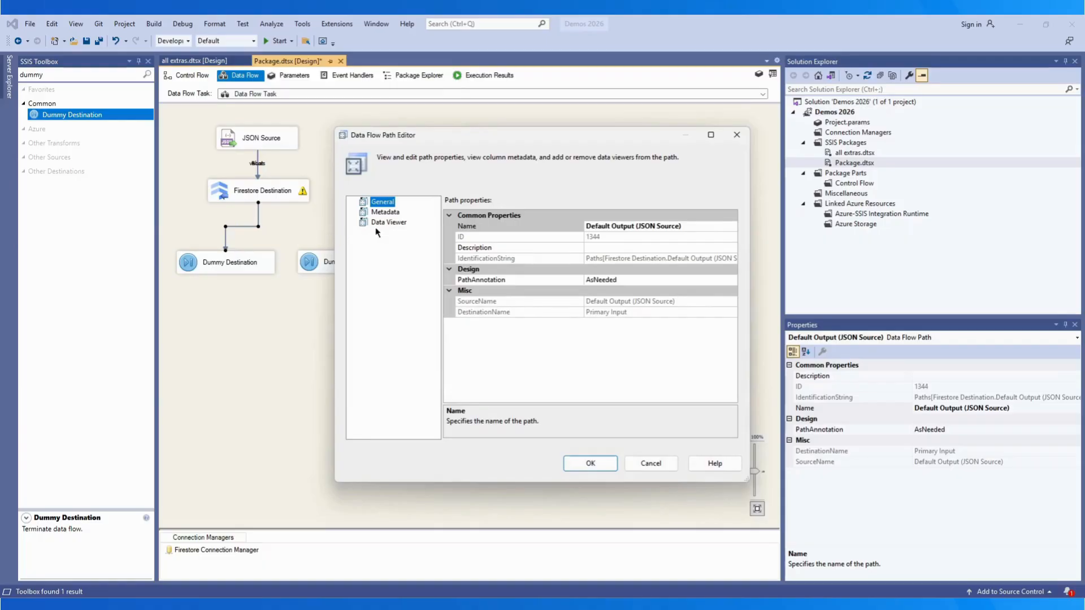
{"action": "left_click", "coordinate": [385, 212]}
{"action": "left_click_drag", "start_coordinate": [495, 215], "coordinate": [571, 213]}
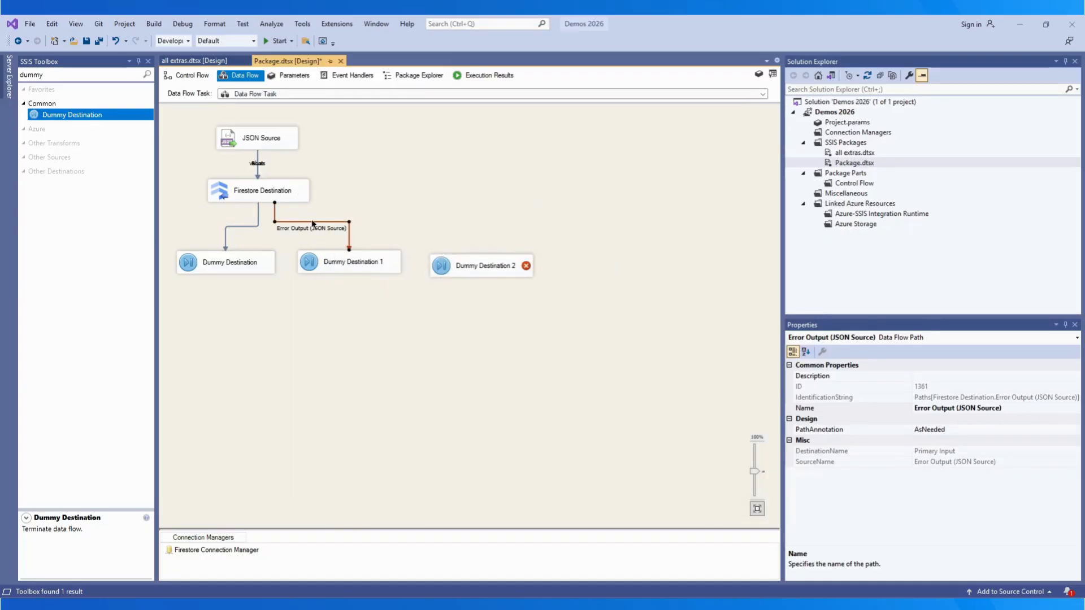
Step: Review the Error Output path's column metadata, including ErrorCode and ErrorMessage
{"action": "double_click", "coordinate": [311, 221]}
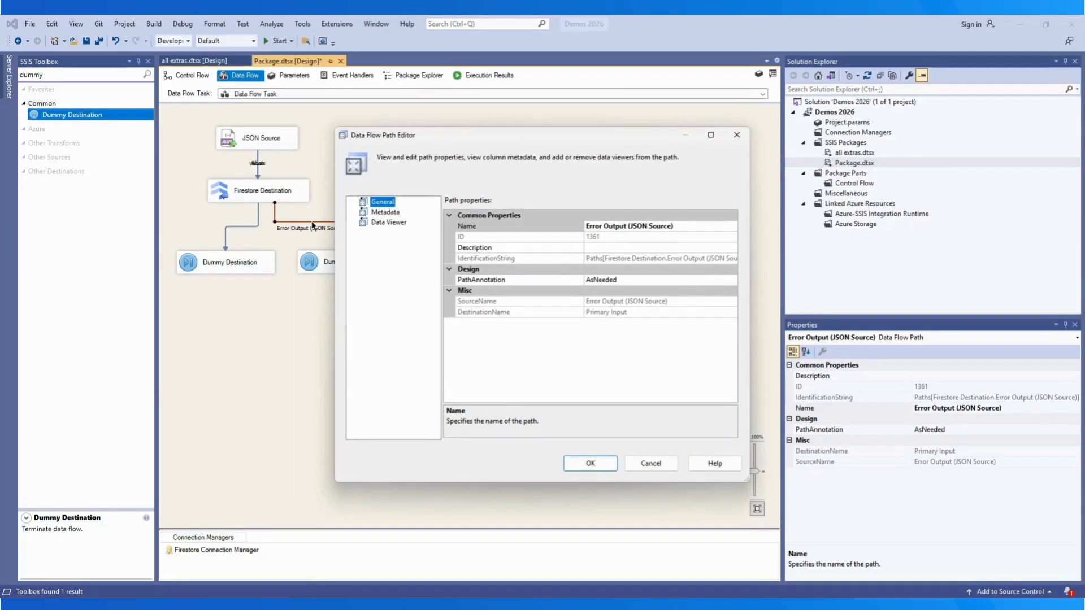
{"action": "left_click", "coordinate": [387, 212]}
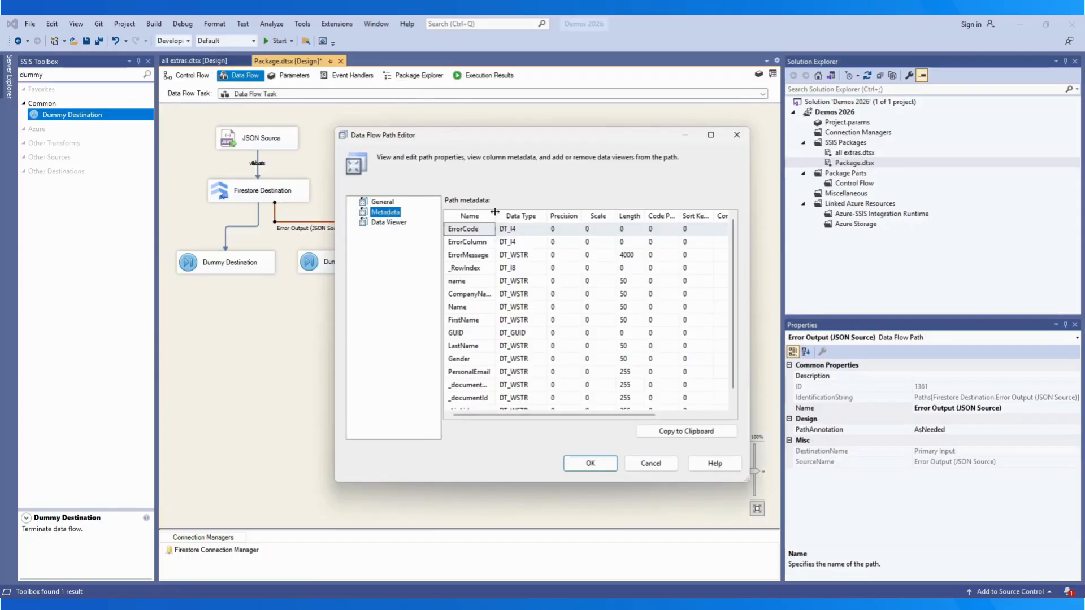
{"action": "left_click_drag", "start_coordinate": [495, 213], "coordinate": [553, 212]}
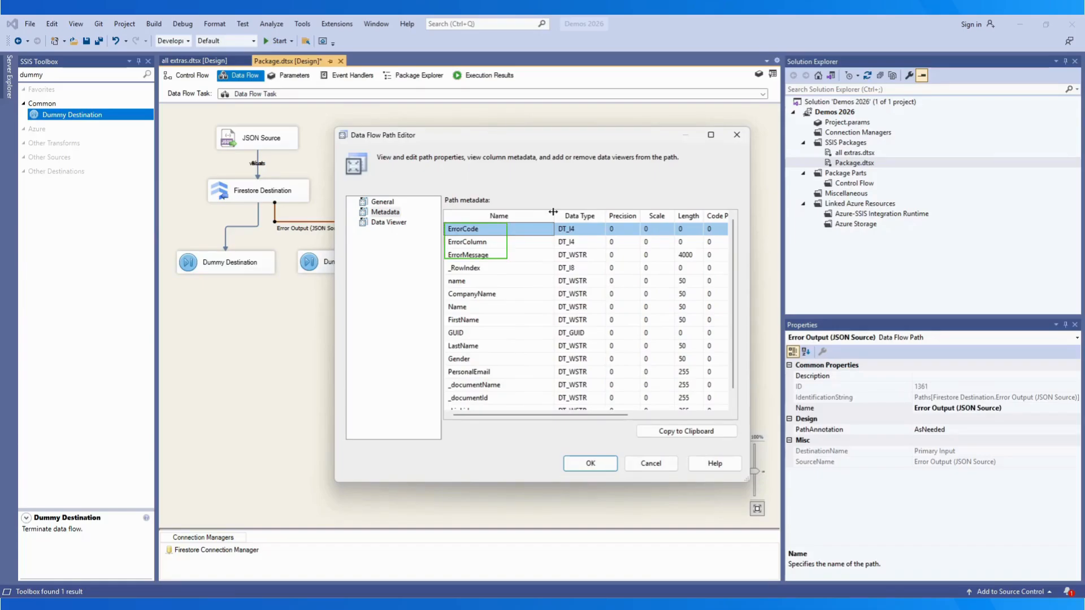
{"action": "left_click", "coordinate": [591, 463]}
Step: Move Dummy Destination 1 lower and review the Orphaned Children Error Output path's metadata
{"action": "left_click_drag", "start_coordinate": [339, 267], "coordinate": [341, 300]}
{"action": "double_click", "coordinate": [390, 224]}
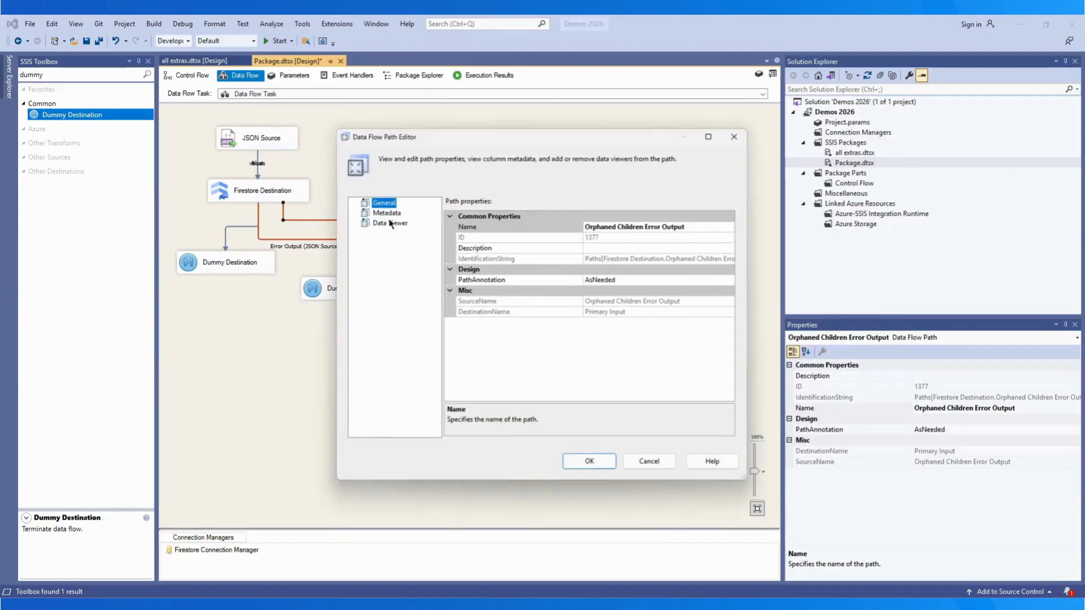
{"action": "left_click", "coordinate": [387, 213]}
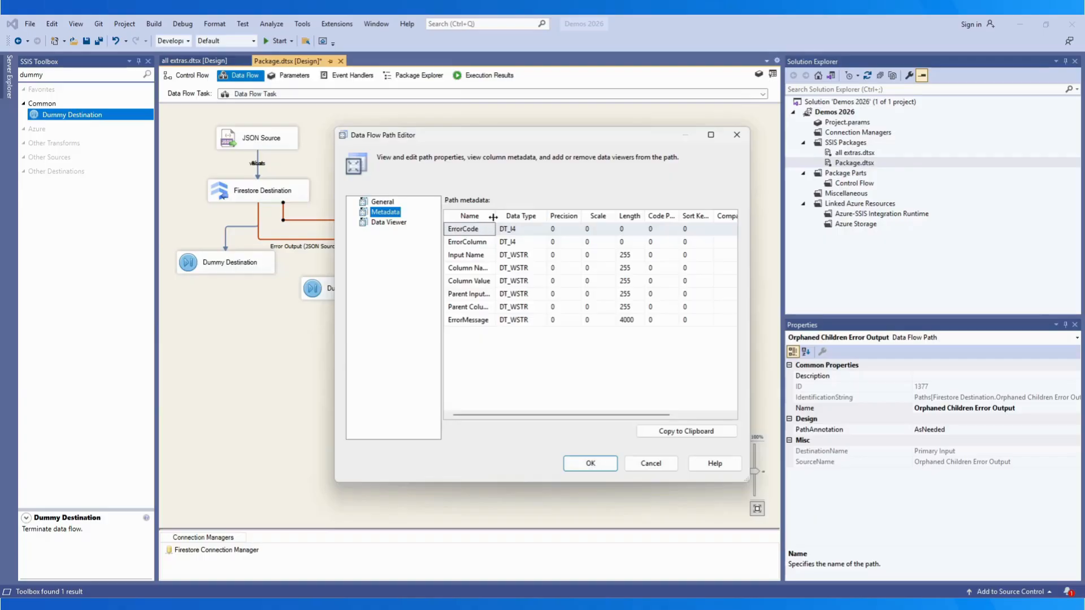
{"action": "left_click_drag", "start_coordinate": [493, 217], "coordinate": [539, 216]}
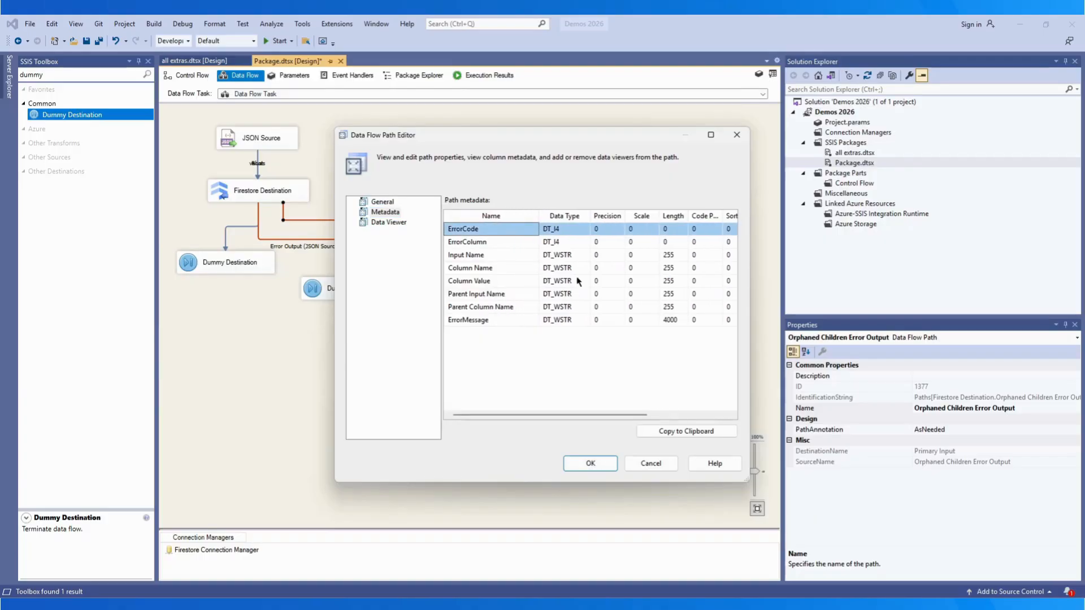
{"action": "left_click", "coordinate": [609, 462]}
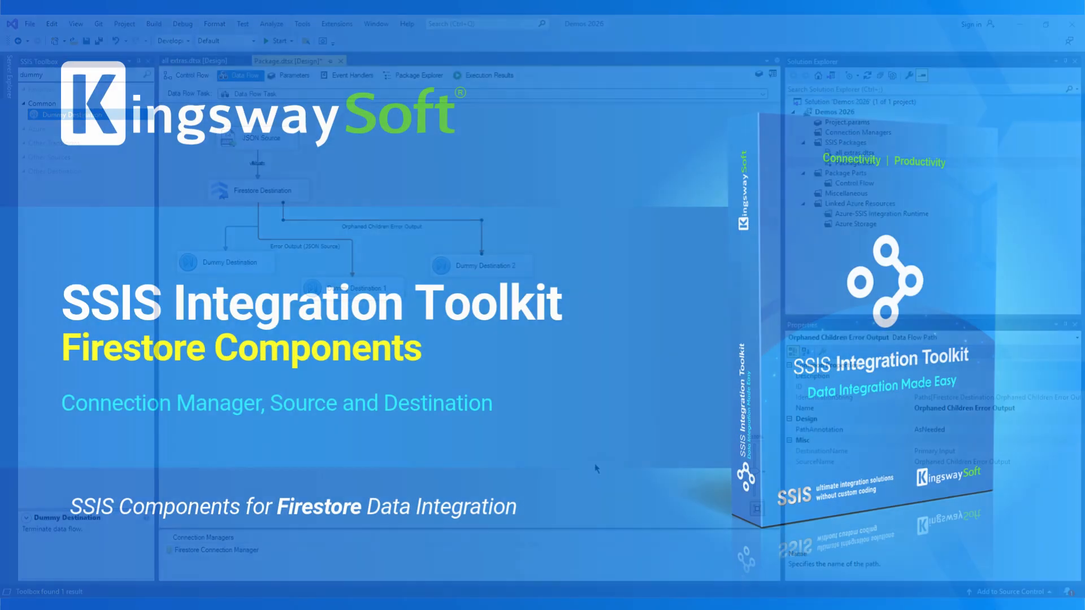